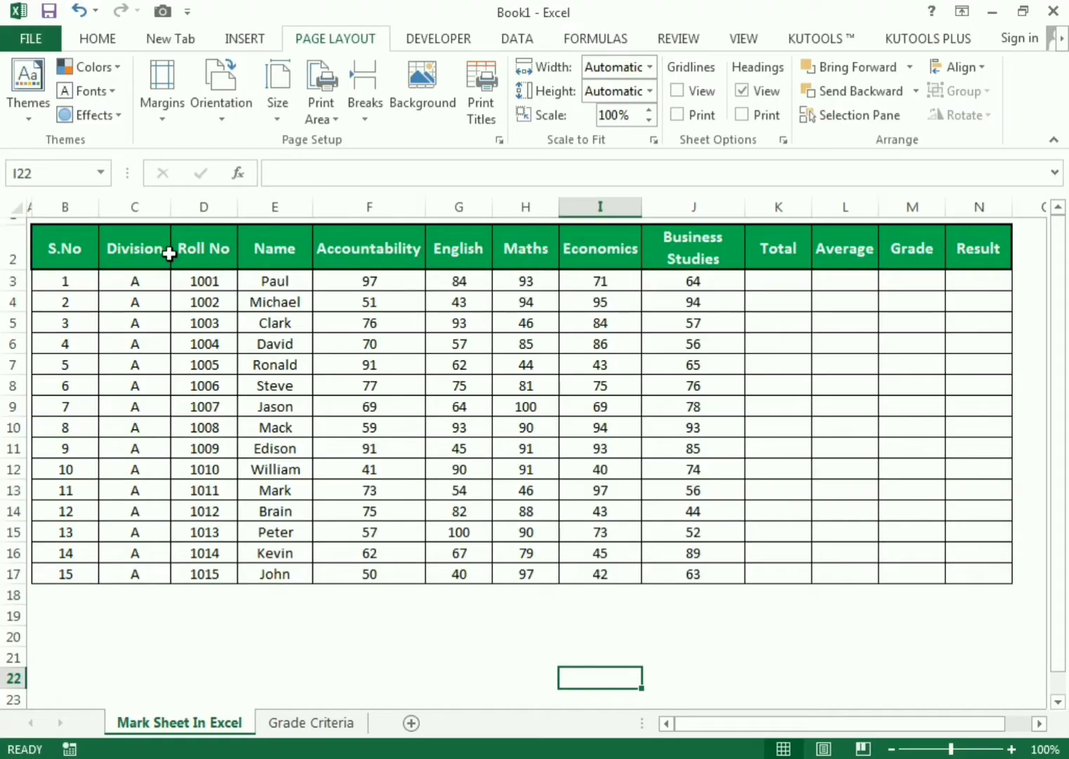
- Highlight the marks table, then the Roll No, Name and five subject-mark columns
left_click_drag(168, 254, 964, 567)
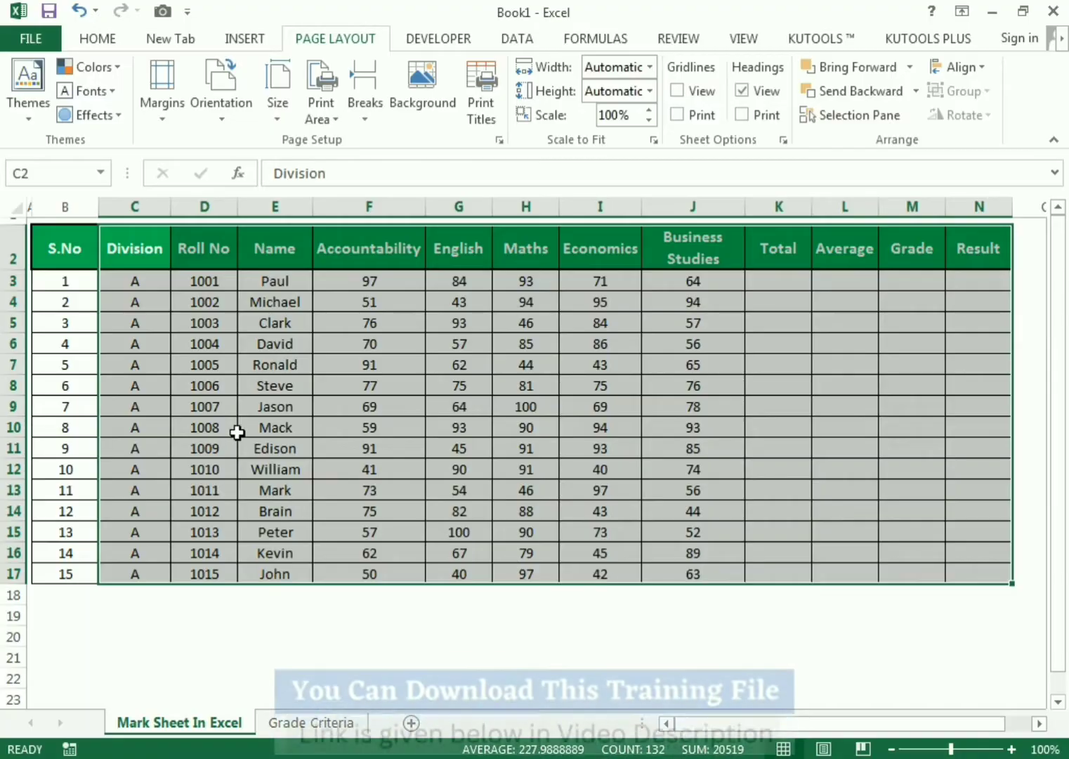
left_click(229, 385)
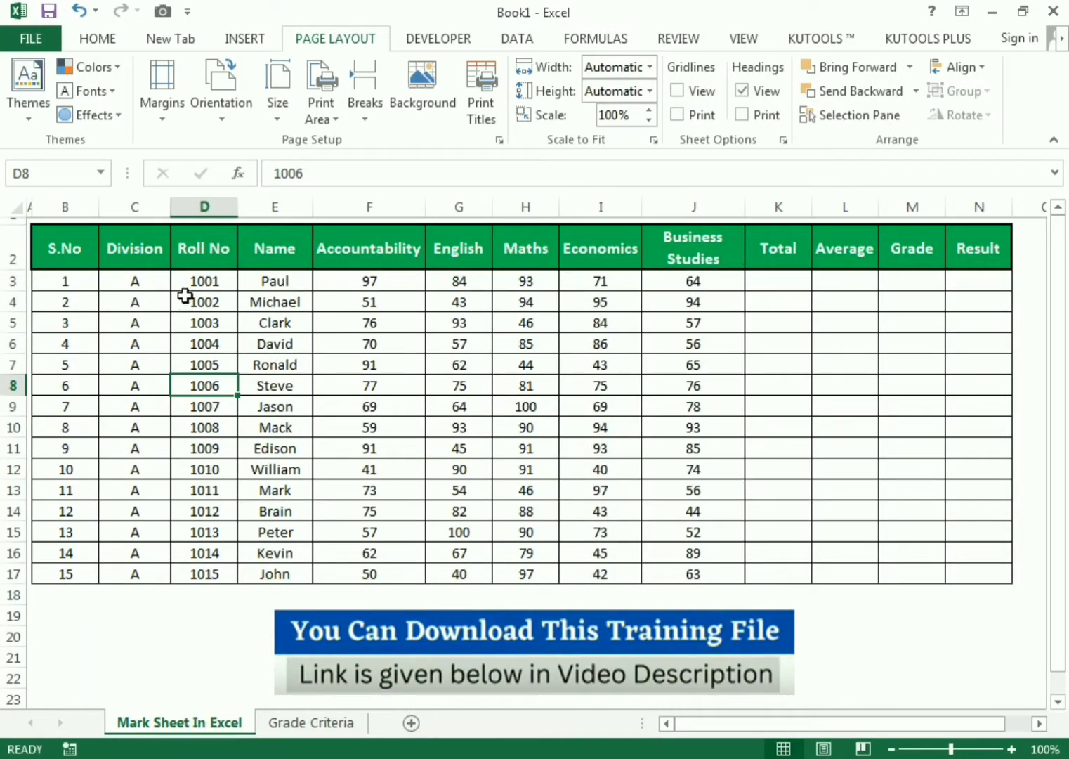
left_click_drag(188, 253, 204, 572)
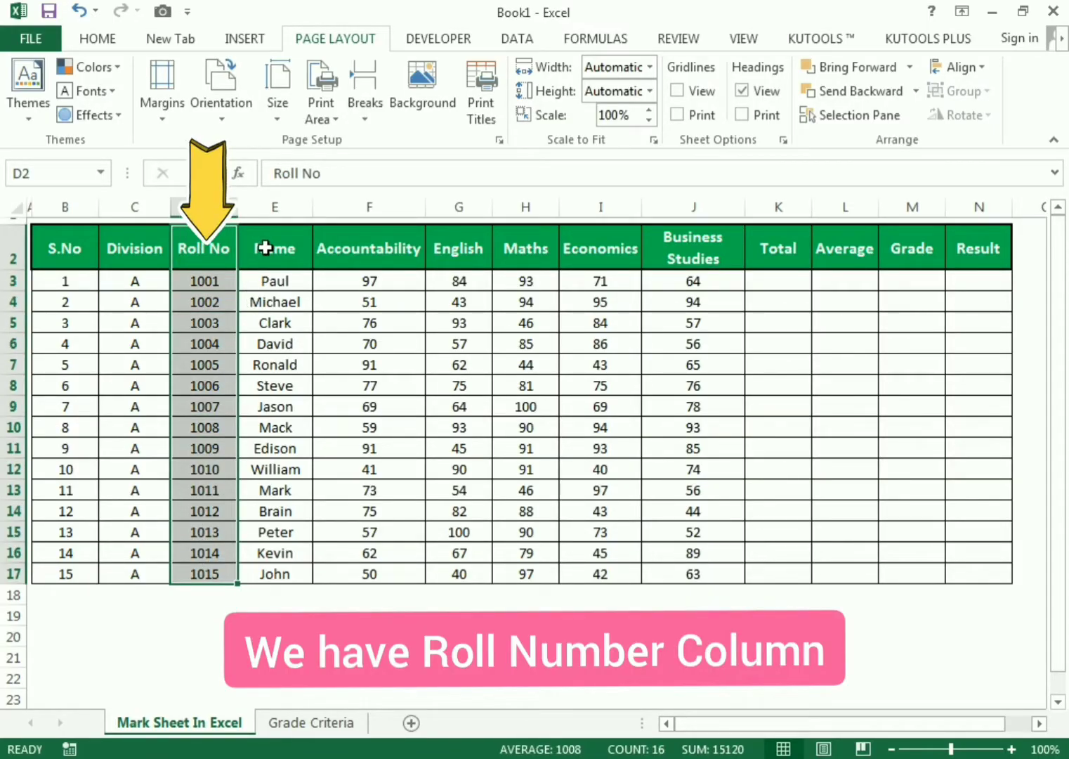
left_click_drag(265, 247, 268, 571)
left_click_drag(370, 279, 719, 570)
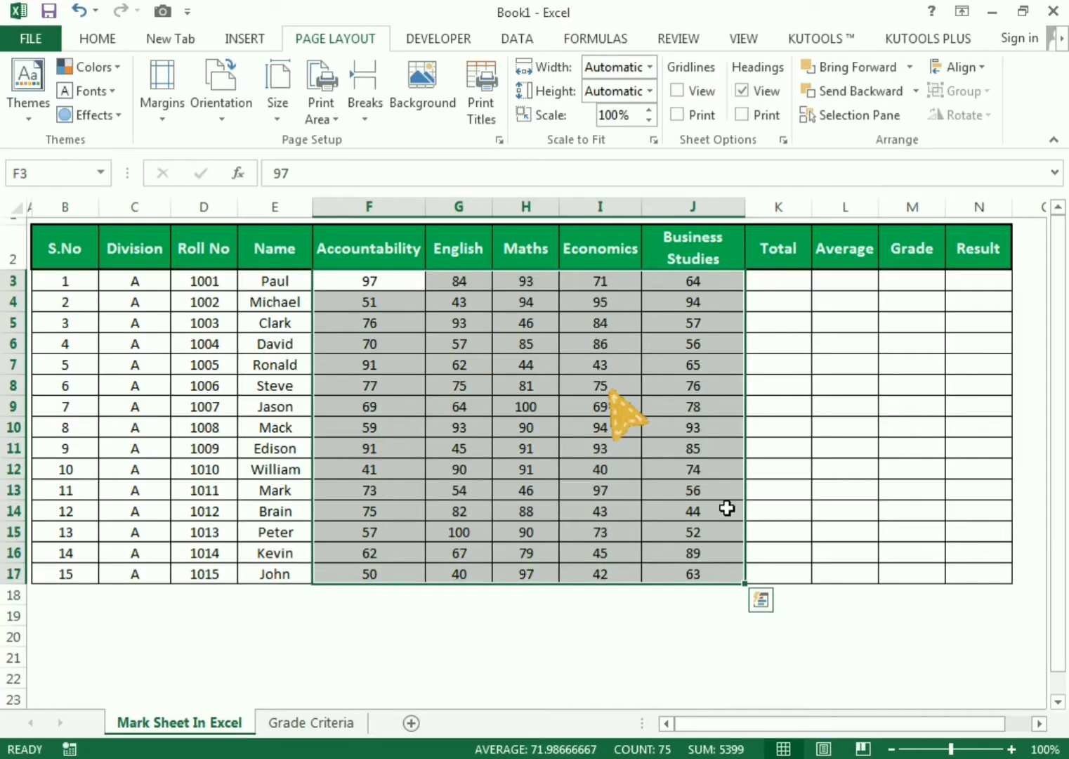
- Highlight the empty Total, Average, Grade and Result columns and the first Grade cell
left_click_drag(775, 266, 786, 571)
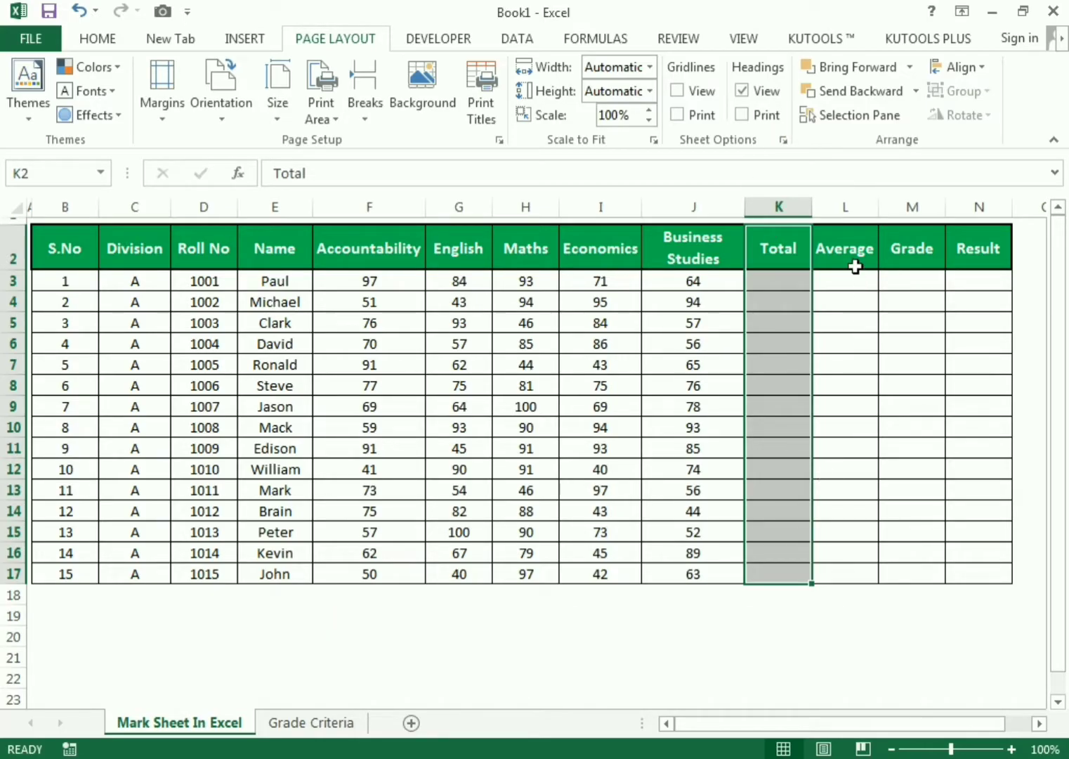
left_click_drag(855, 266, 862, 578)
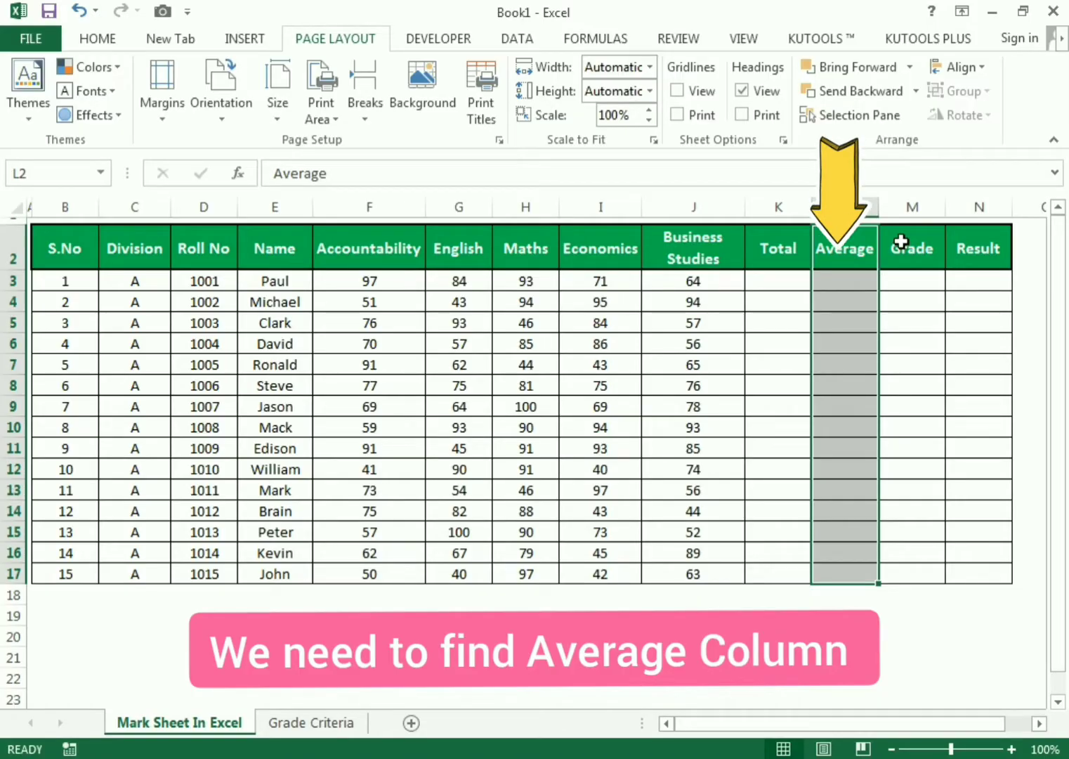
left_click_drag(898, 240, 917, 570)
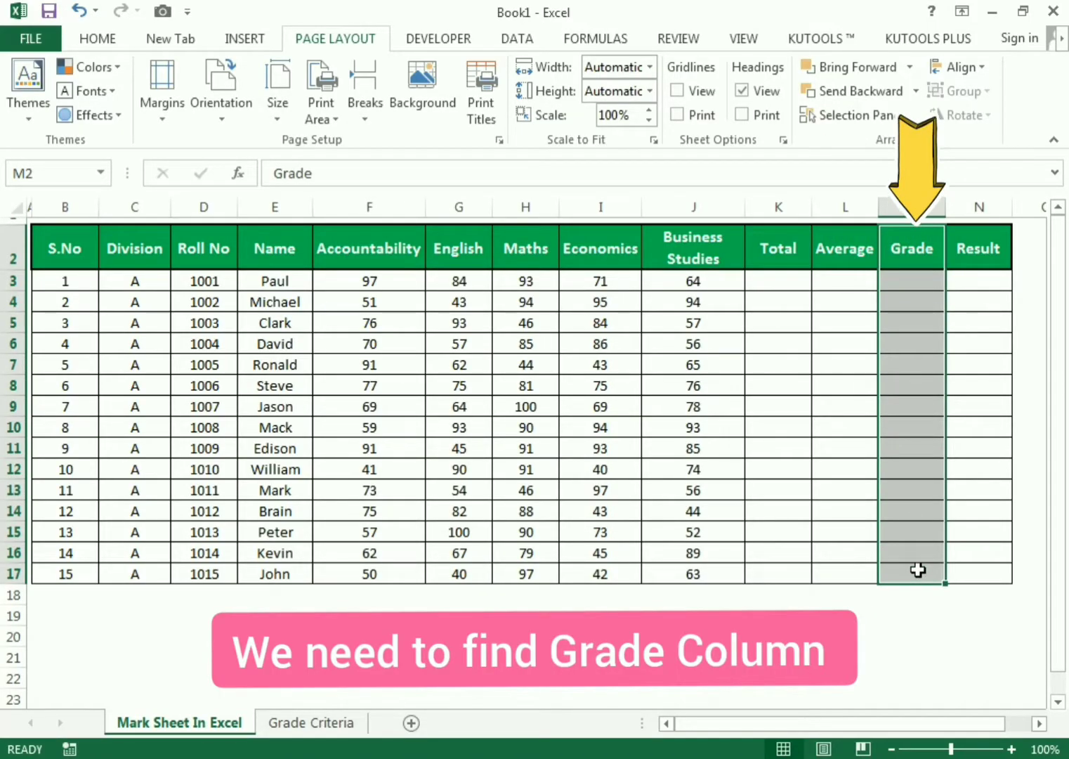
left_click_drag(978, 247, 991, 569)
left_click_drag(904, 257, 908, 289)
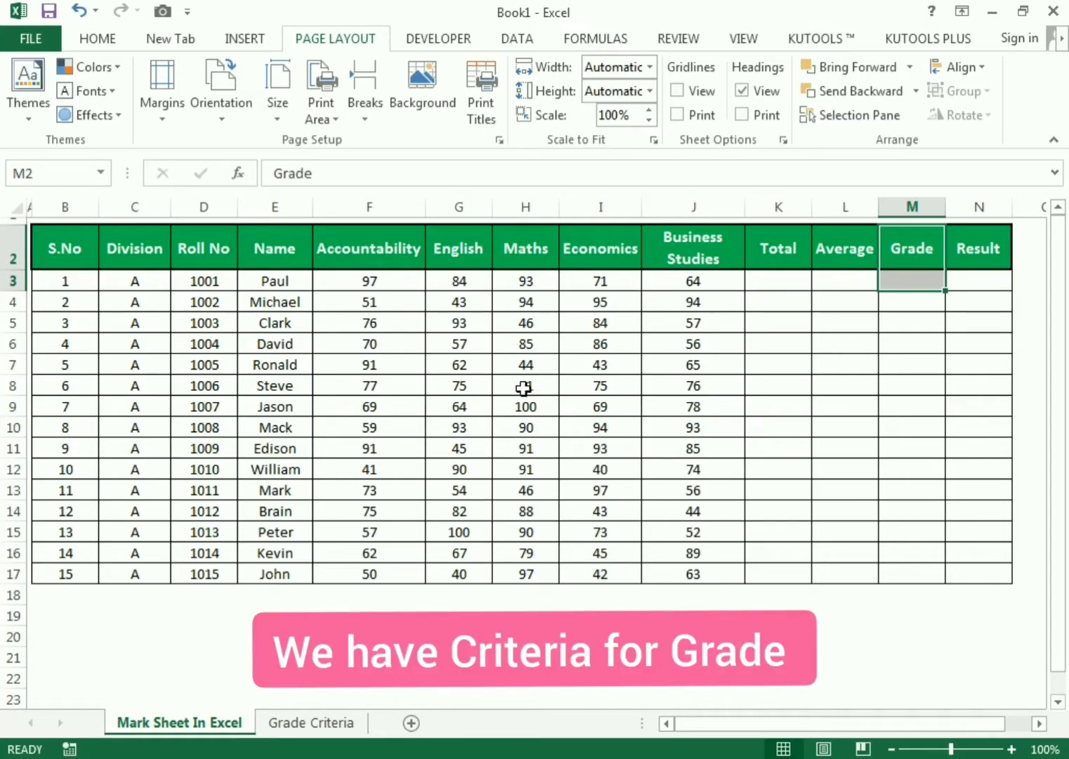
- Review the Grade Criteria table mapping 0/60/70/80/90 marks to grades F–A, then return
left_click(326, 722)
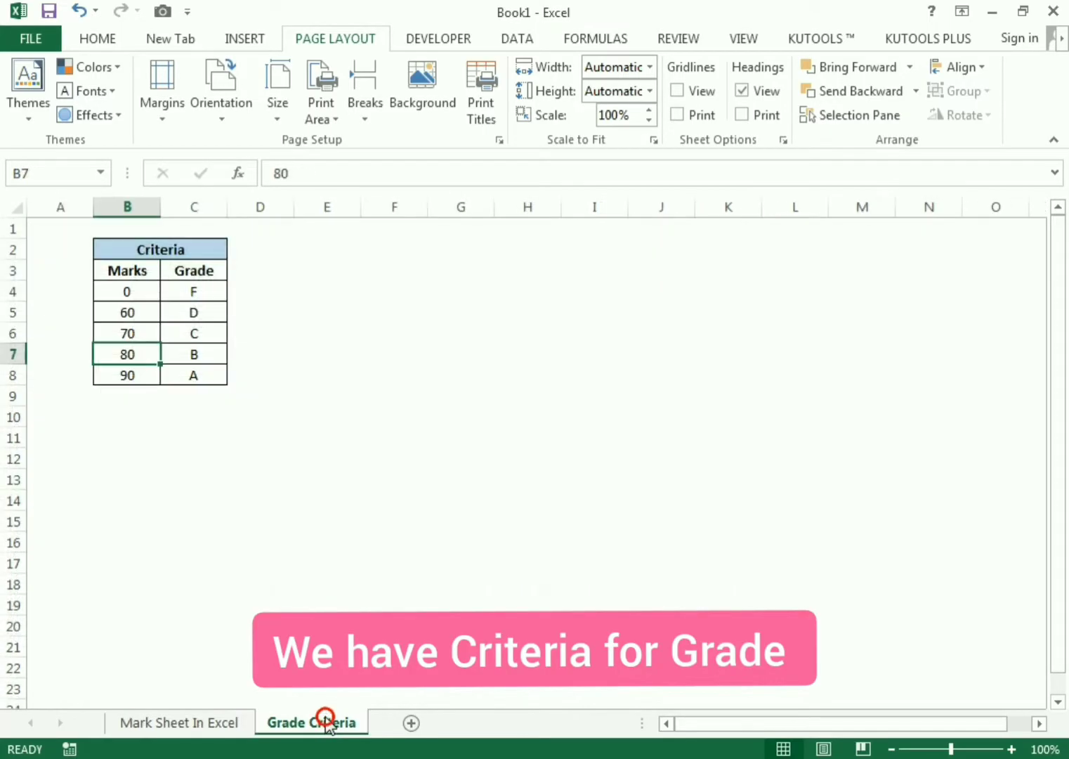
left_click_drag(137, 267, 198, 377)
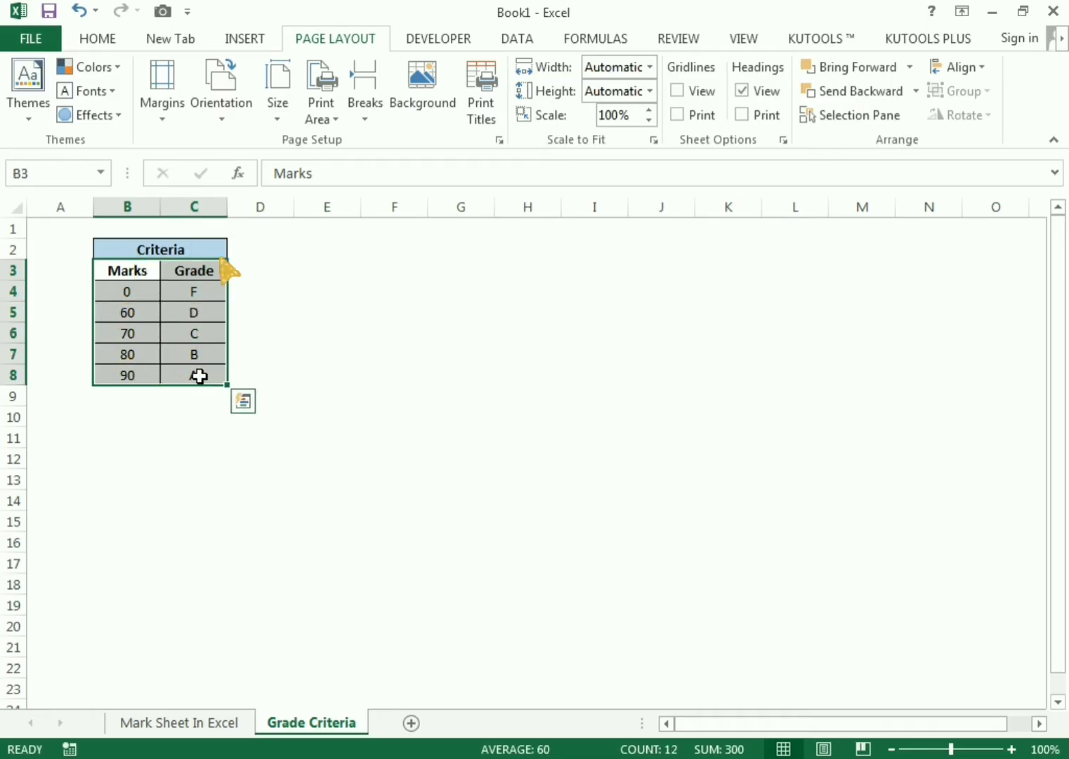
left_click(171, 722)
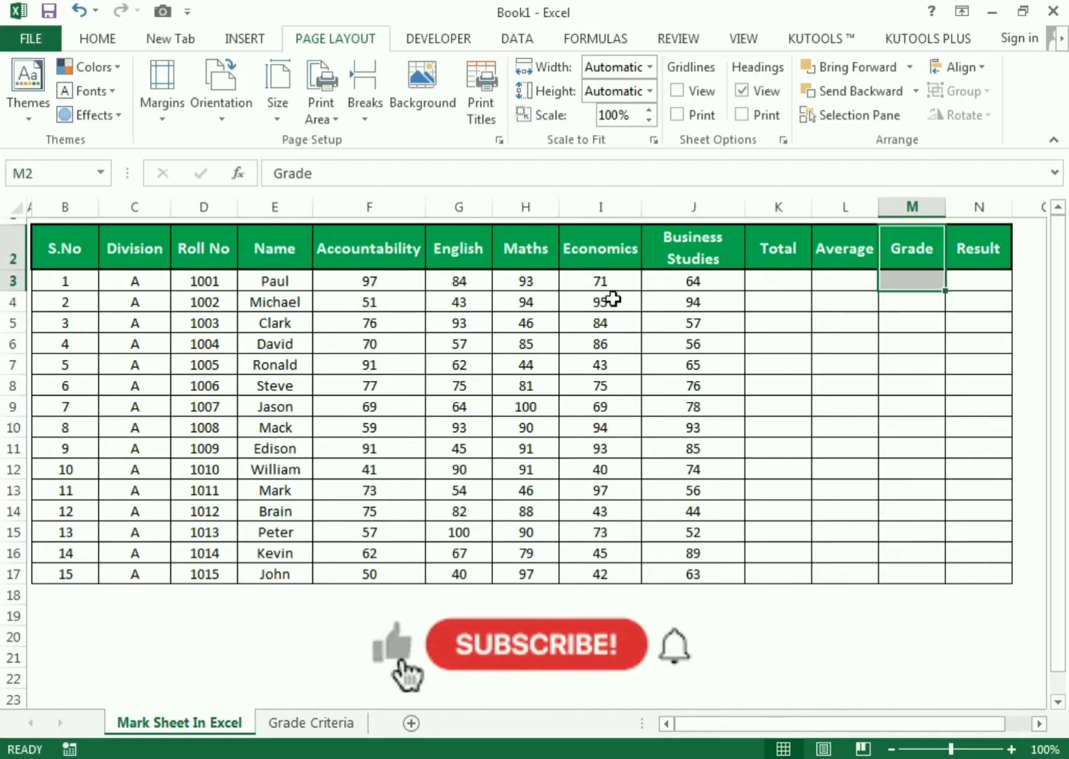
- Enter =SUM(F3:J3) in K3 to total the first student's marks (409)
left_click(765, 281)
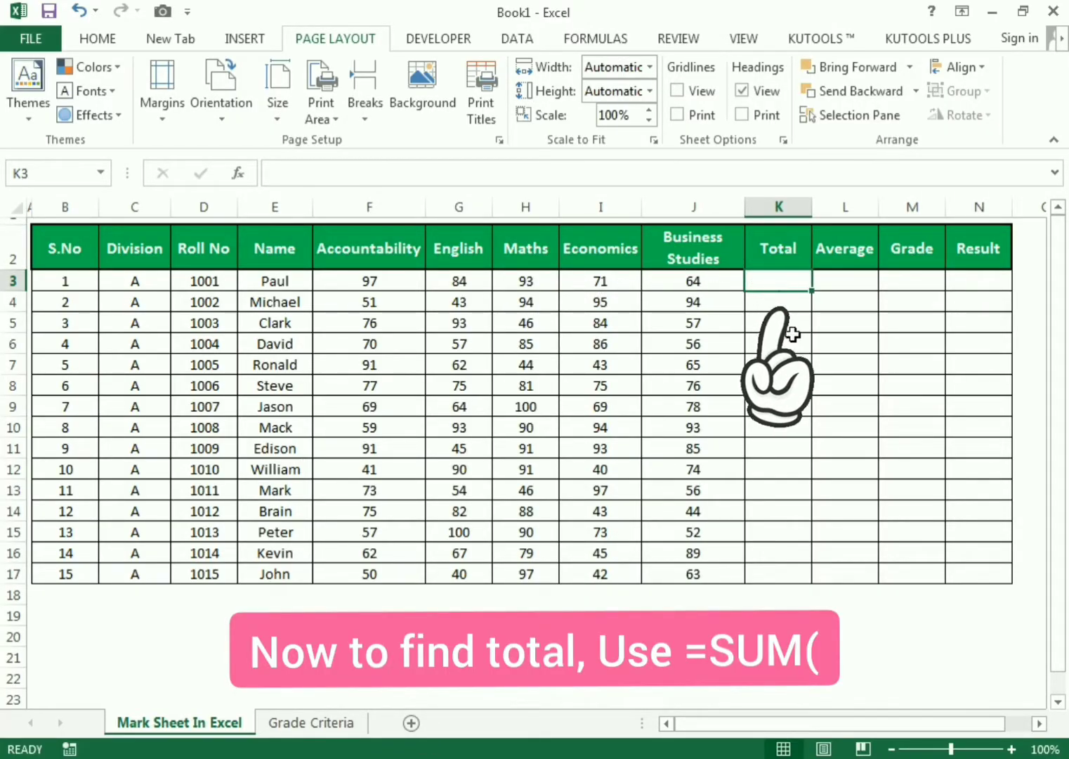
type("=")
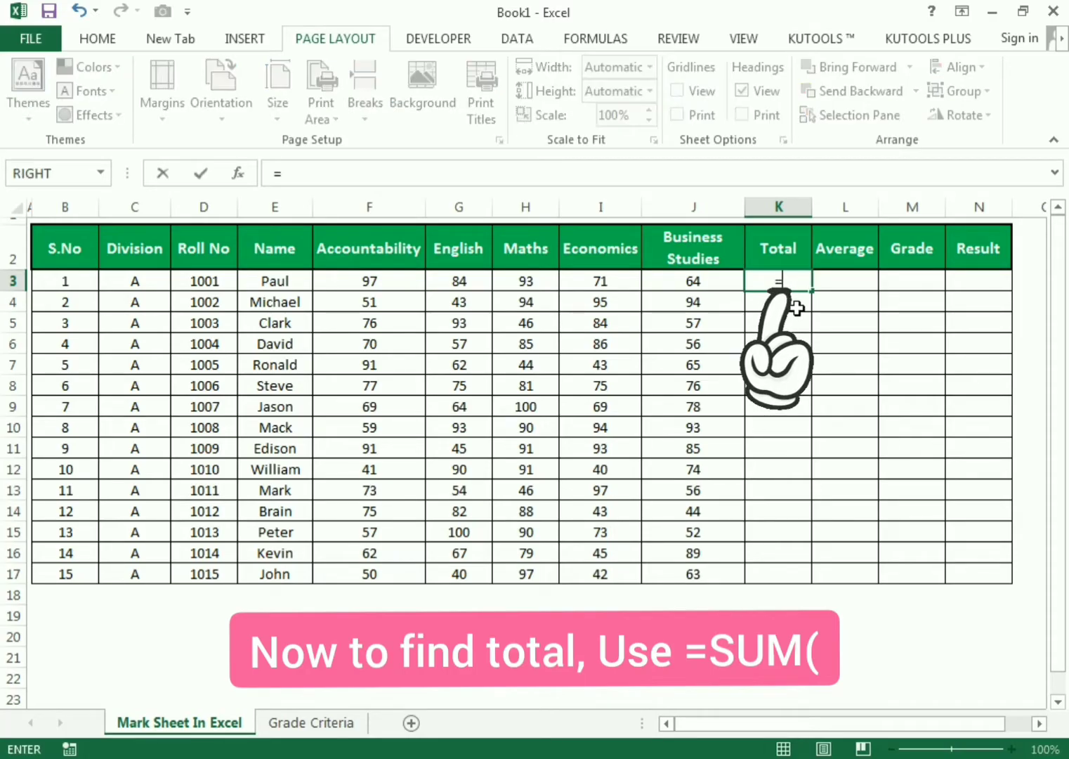
type("SUM")
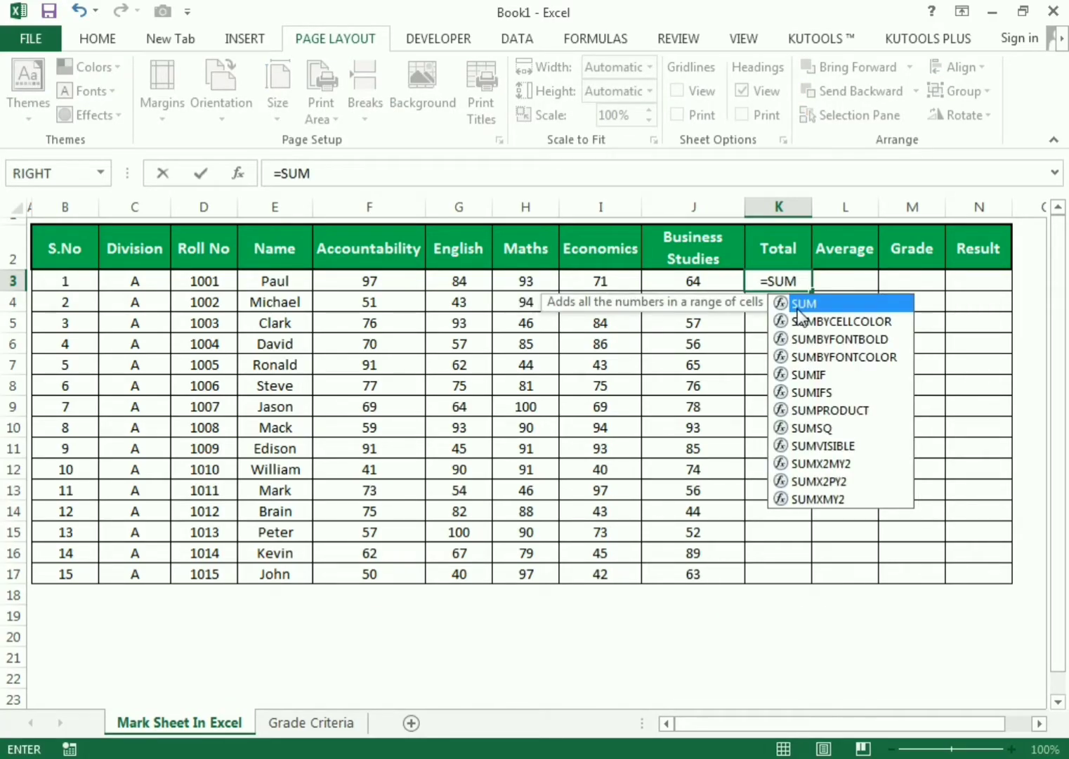
type("(")
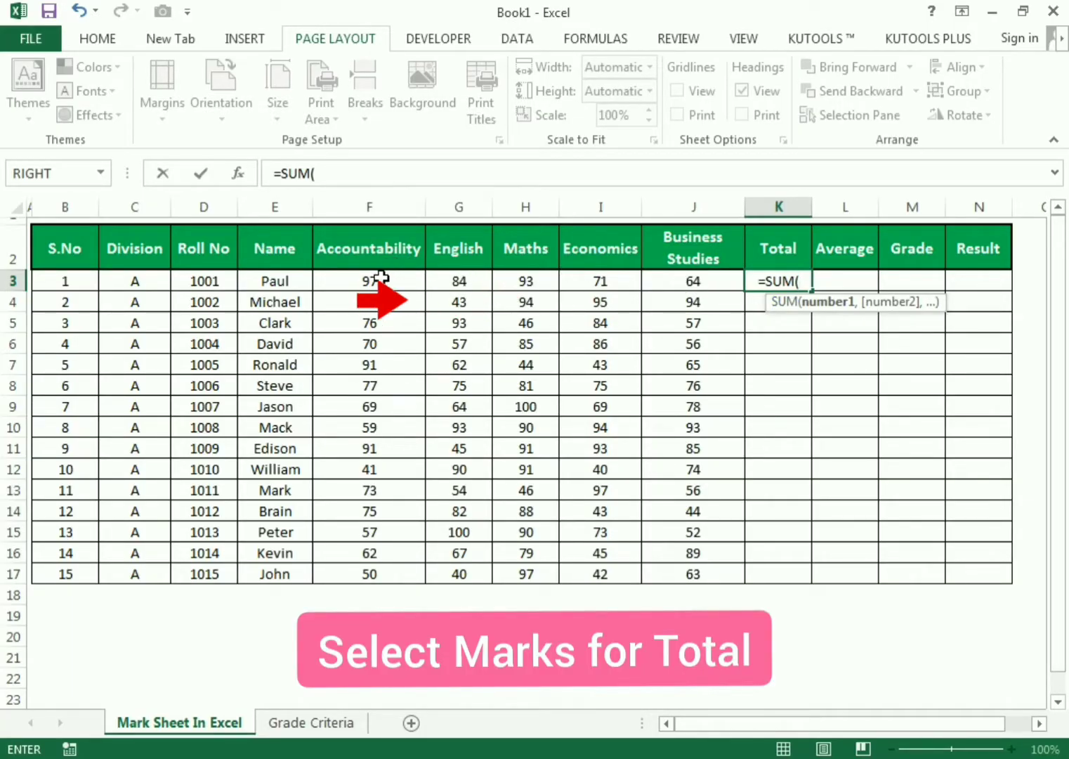
left_click_drag(380, 281, 659, 279)
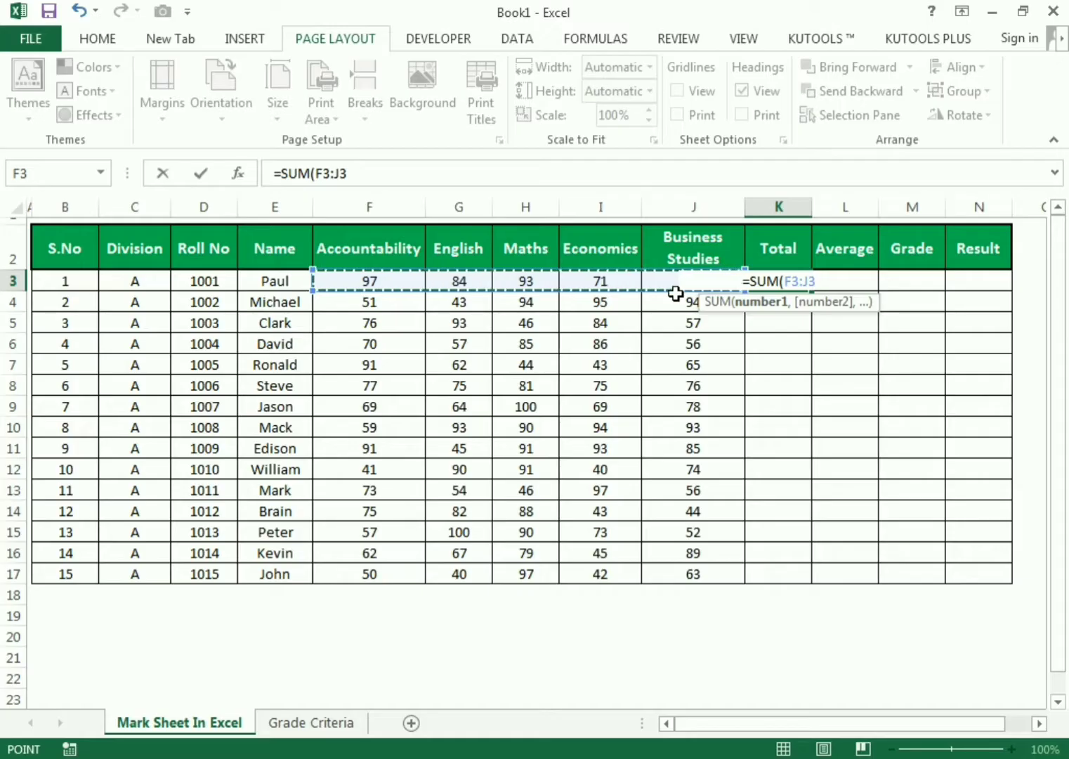
type(")")
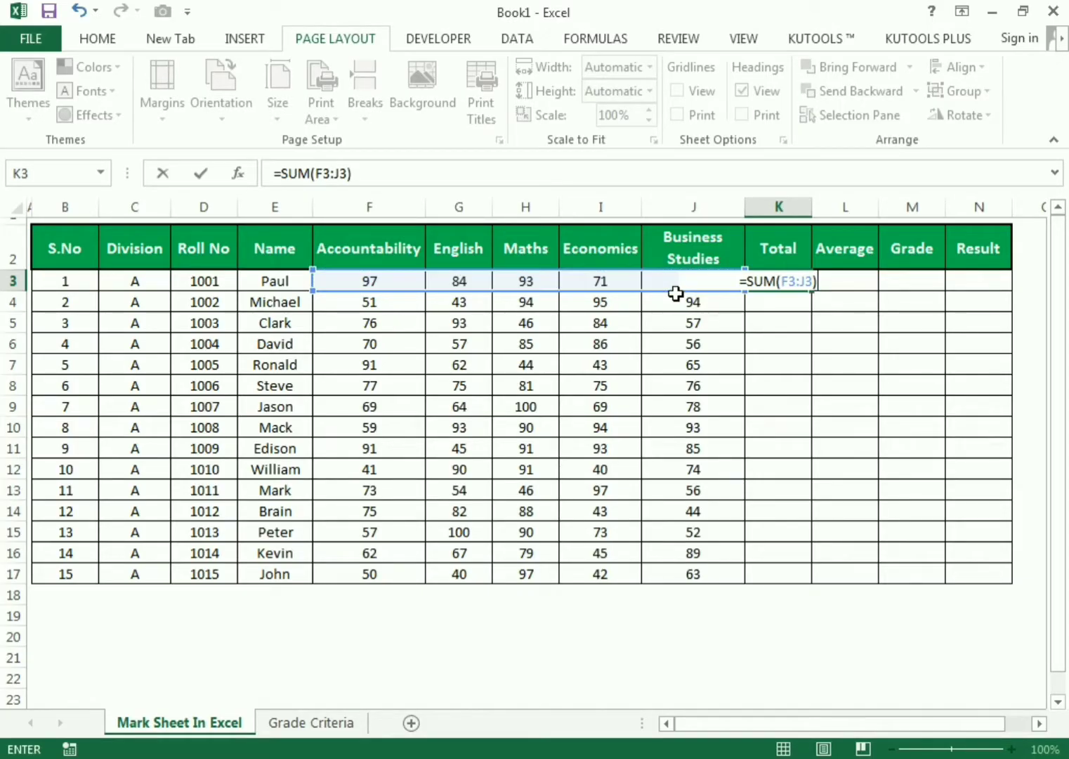
key("Return")
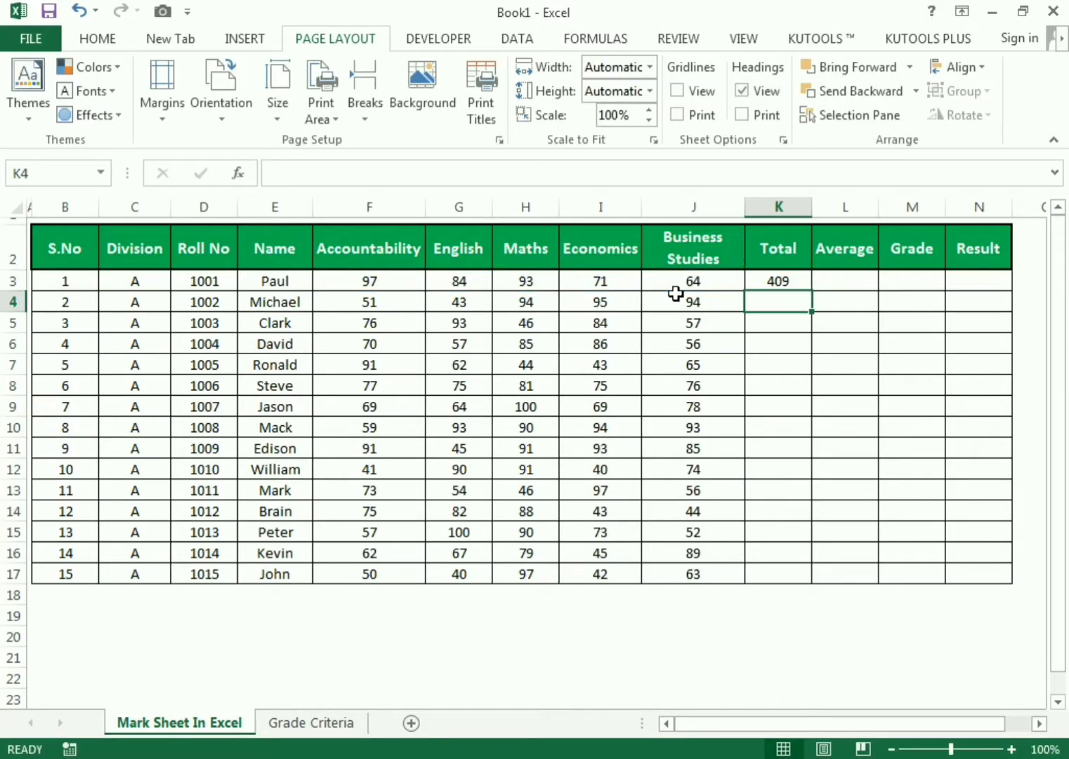
- Fill the K3 total formula down to K17 and check a copied cell
left_click(772, 278)
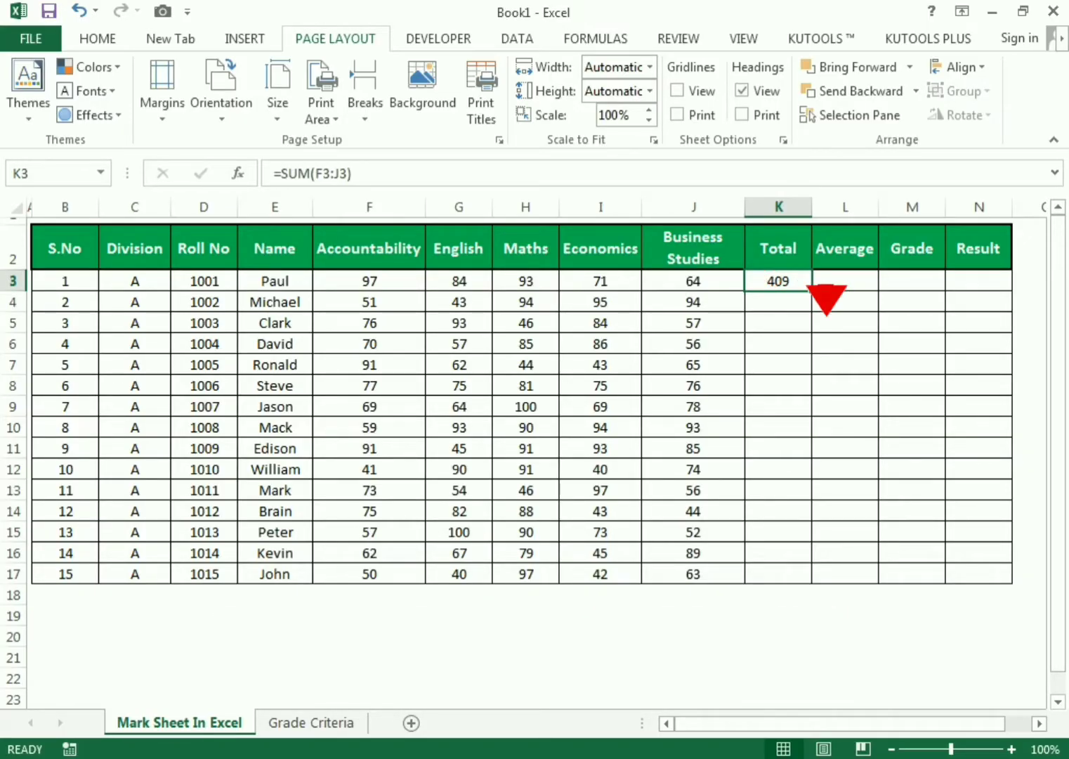
left_click_drag(811, 292, 806, 574)
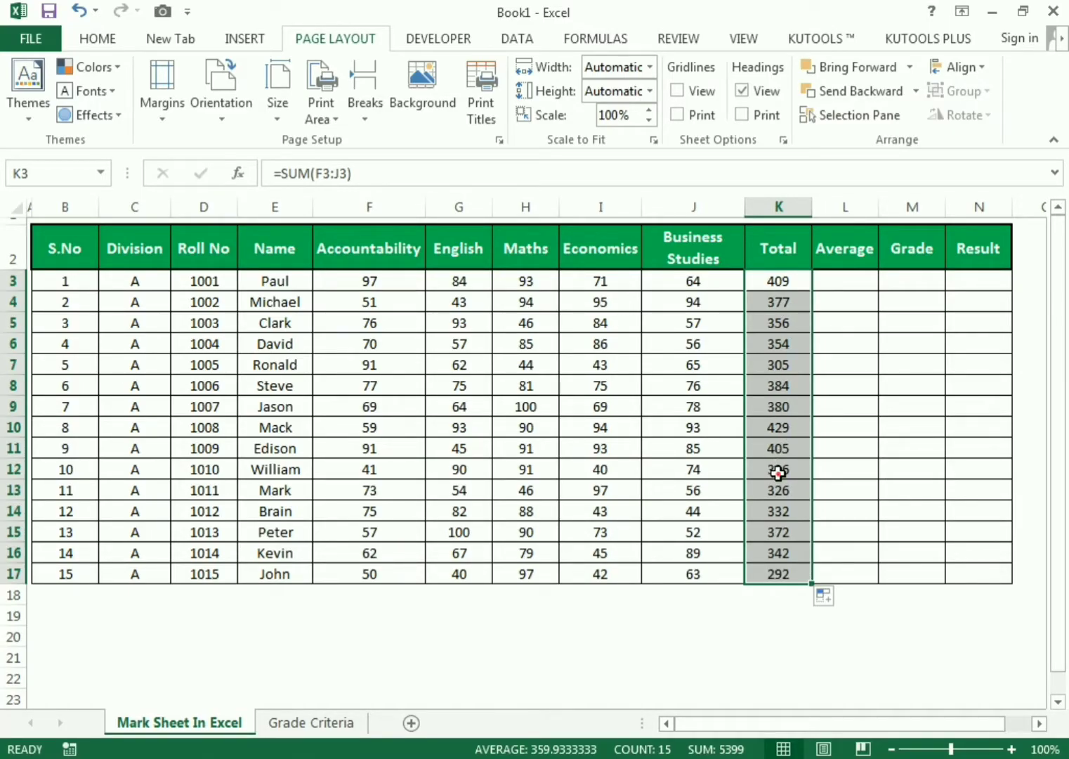
left_click(778, 472)
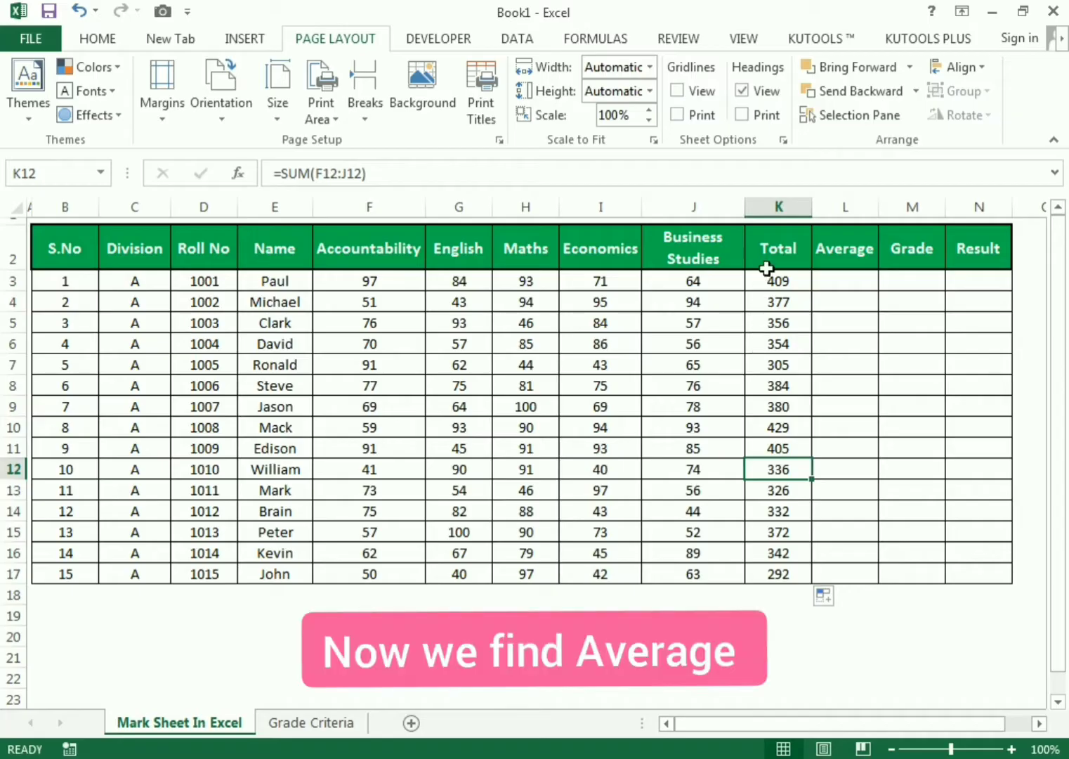
- Enter =AVERAGE(F3:J3) in L3 for the first student's average
left_click(859, 275)
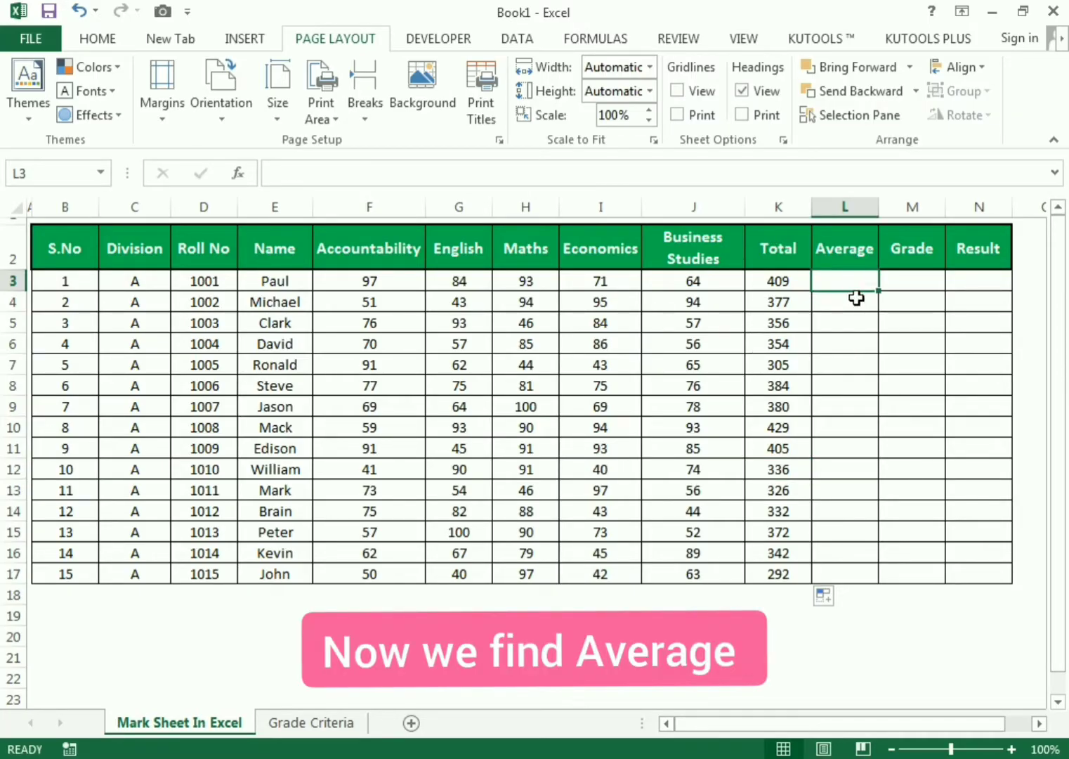
type("=")
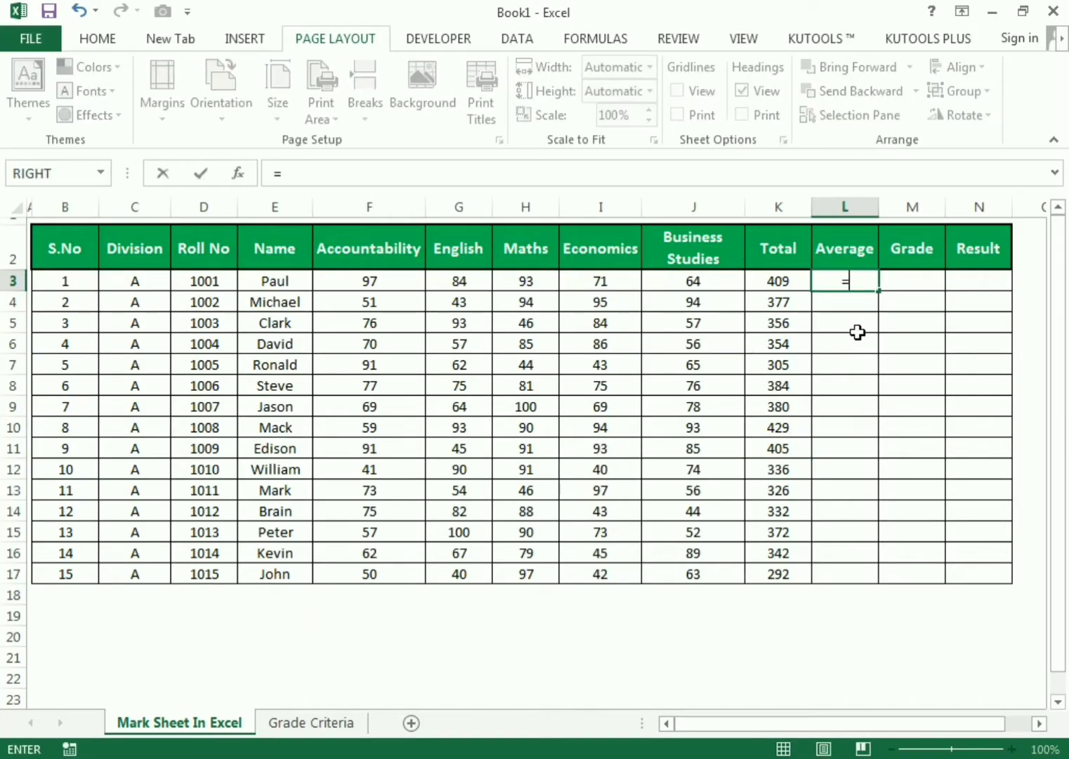
type("AVERAGE")
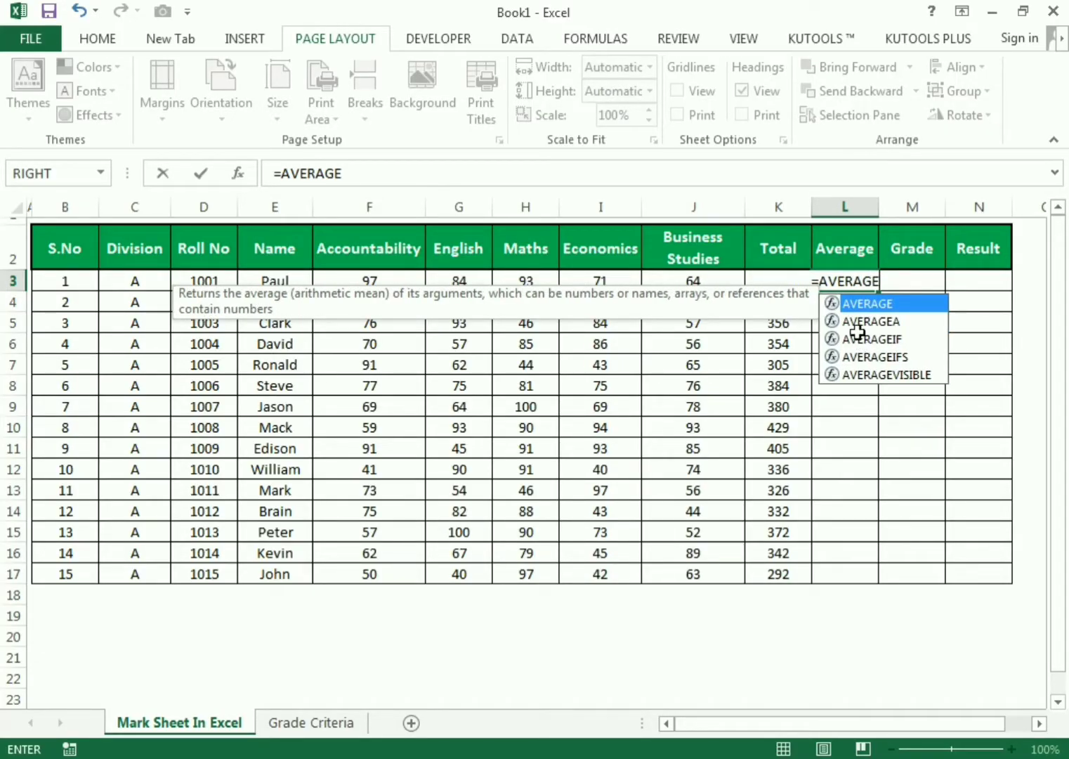
type("(")
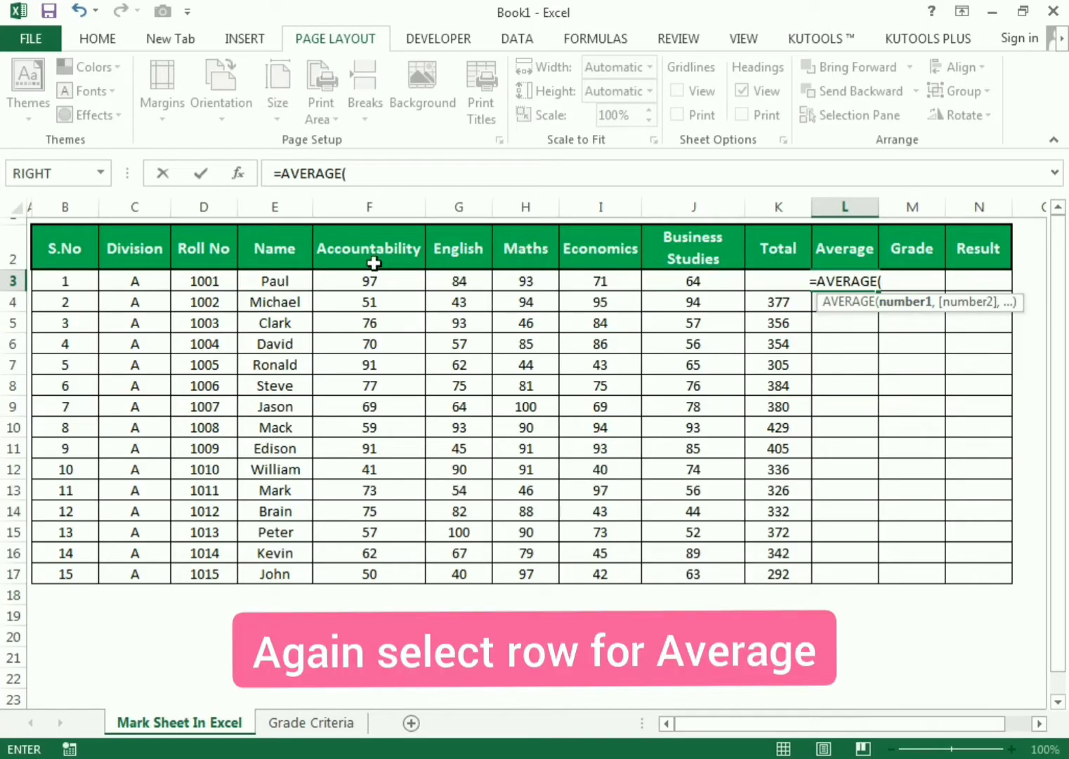
left_click_drag(338, 278, 690, 284)
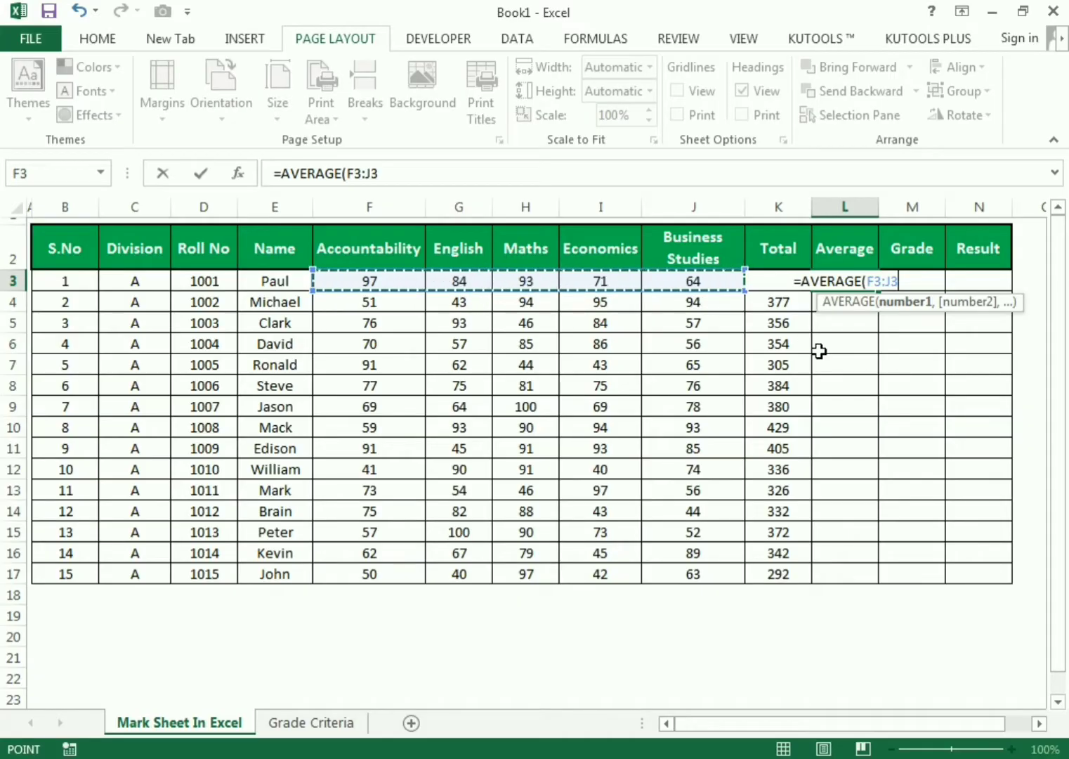
type(")")
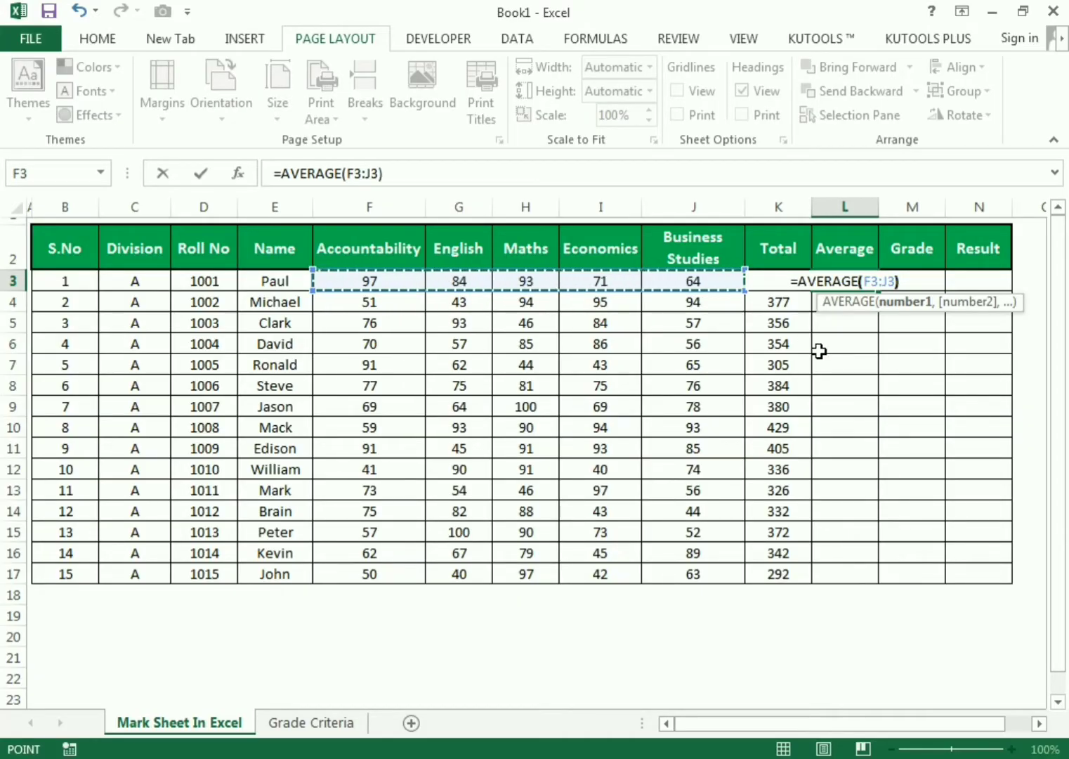
key("Return")
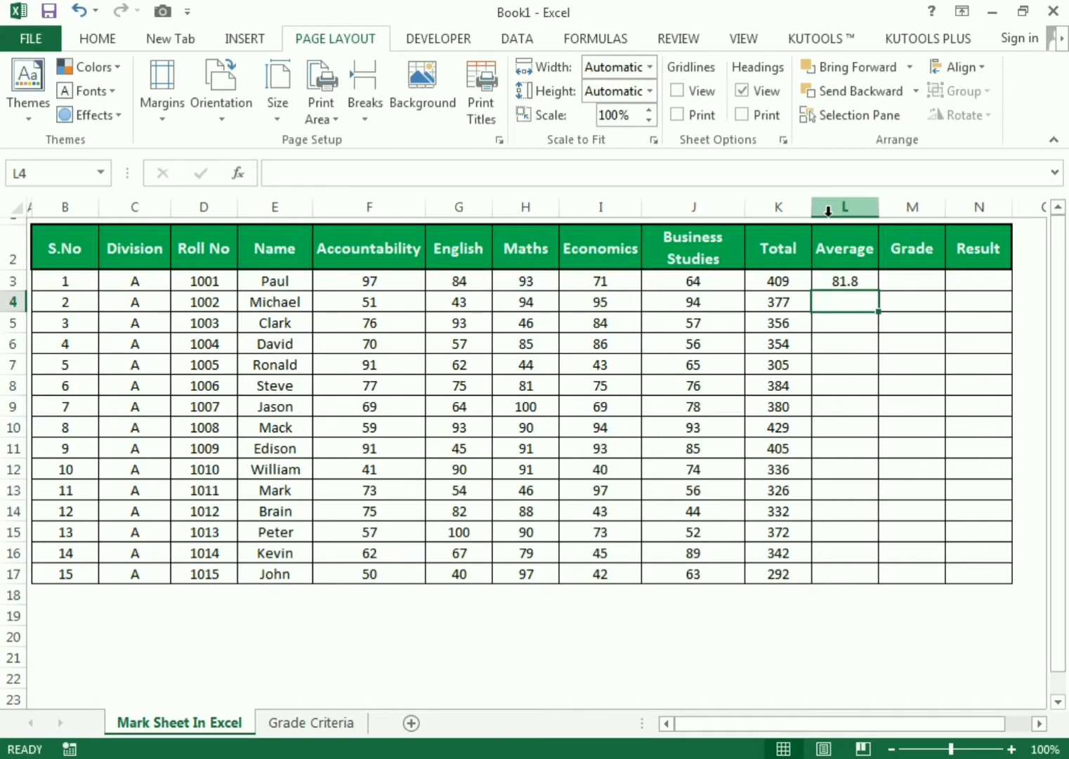
- Fill the L3 average formula down to L17
left_click(848, 280)
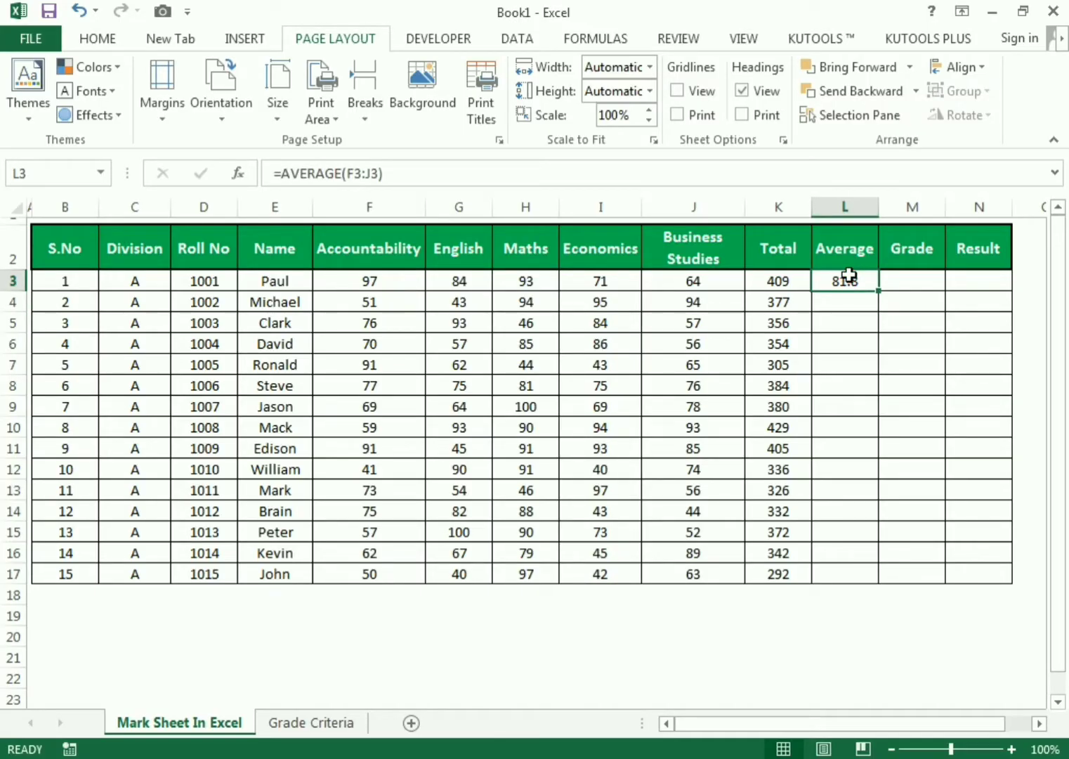
left_click_drag(880, 289, 882, 582)
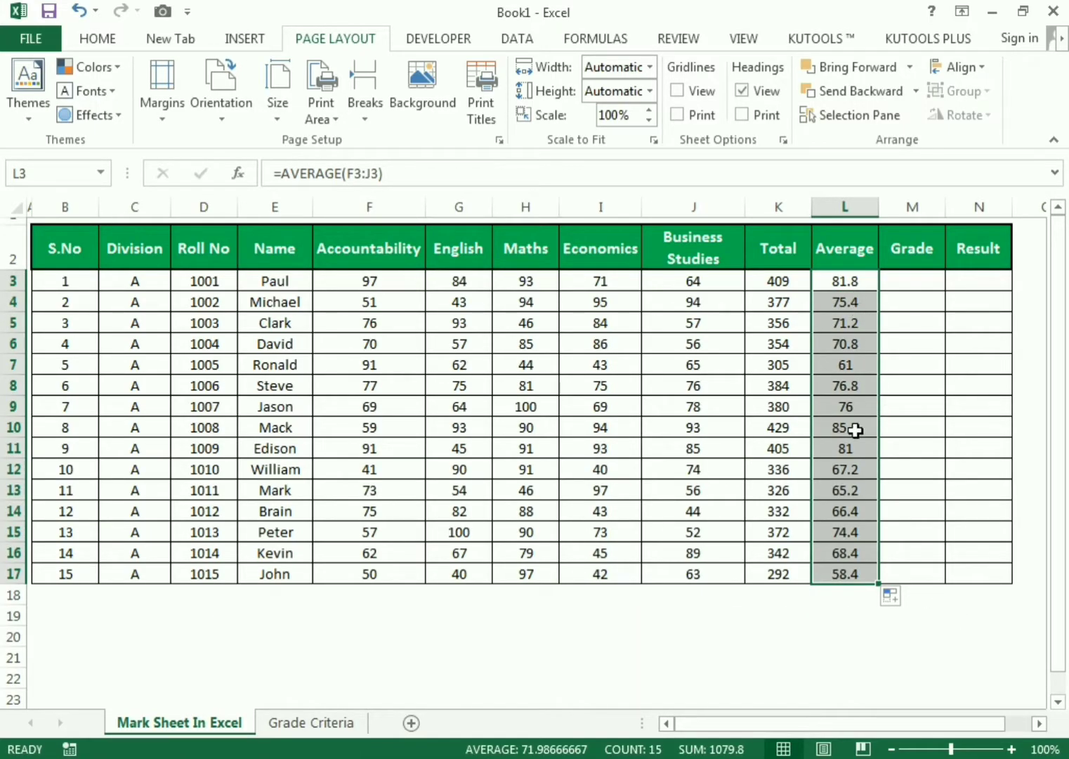
left_click(859, 608)
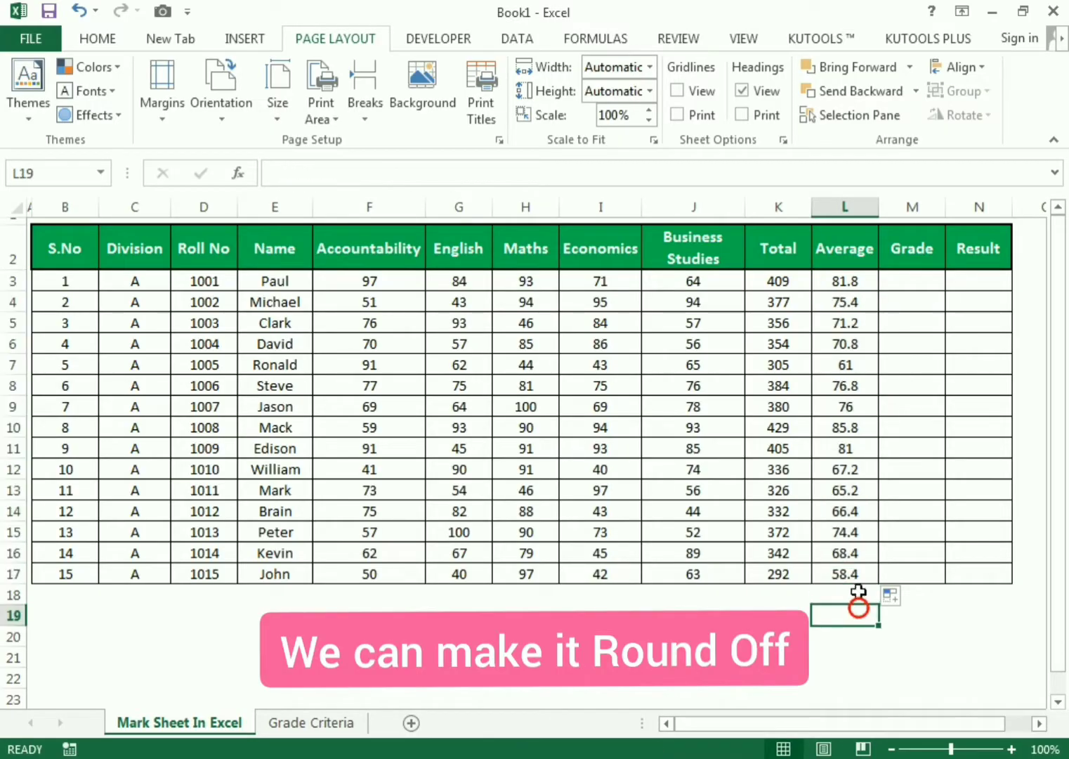
- Wrap L3's formula as =ROUNDUP(AVERAGE(F3:J3),0) so the first average becomes 82
left_click(830, 281)
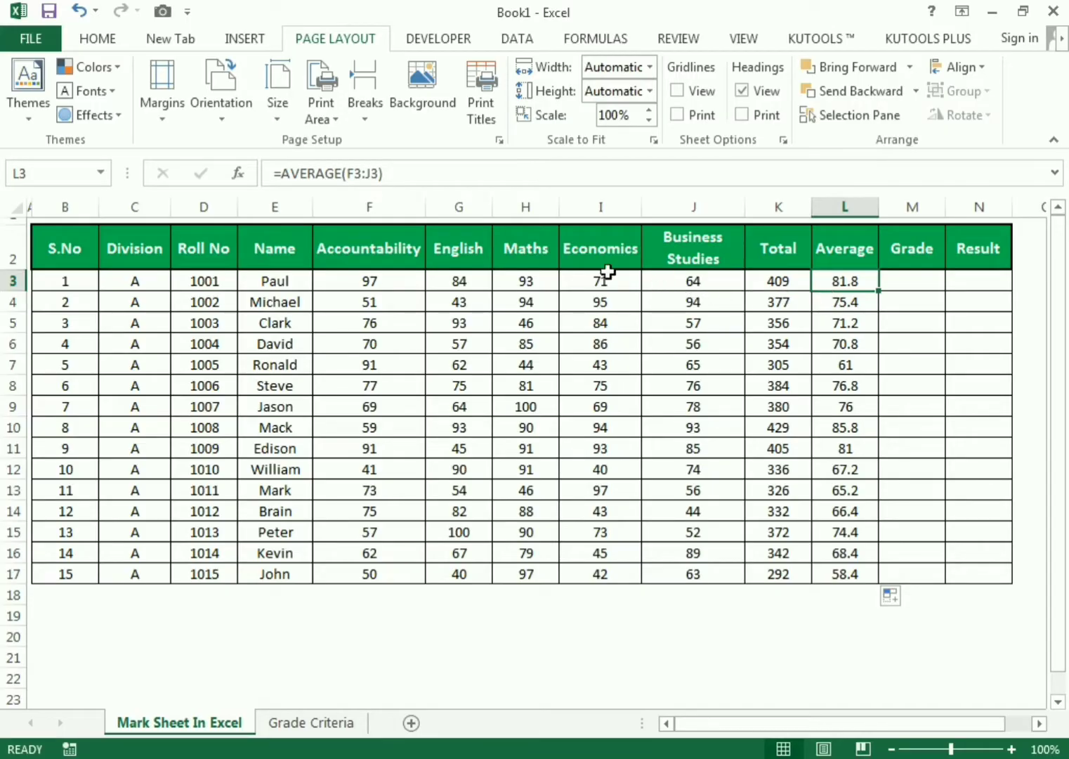
left_click(283, 173)
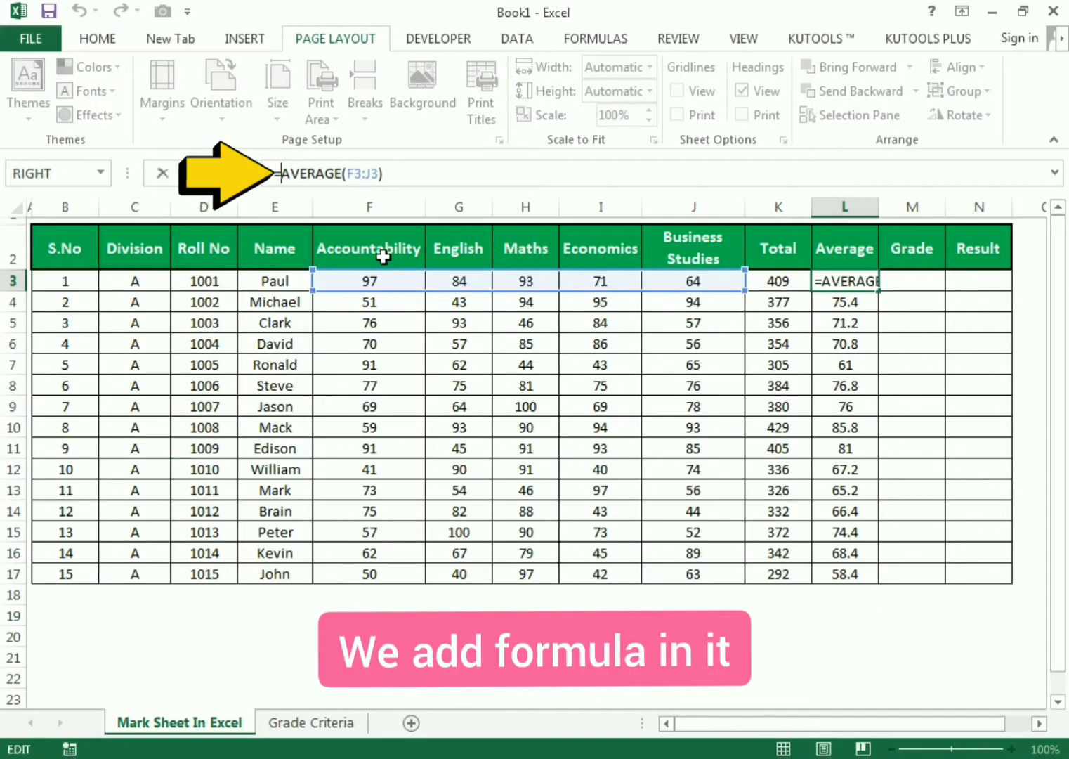
type("ROUNDU")
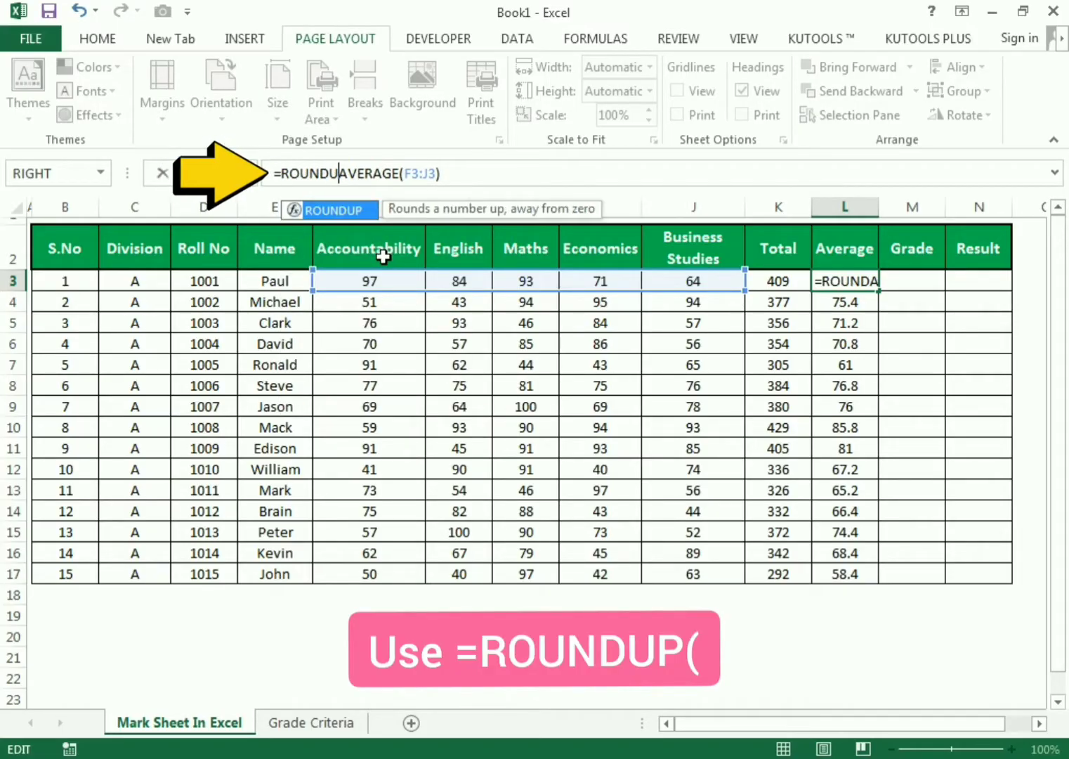
type("P")
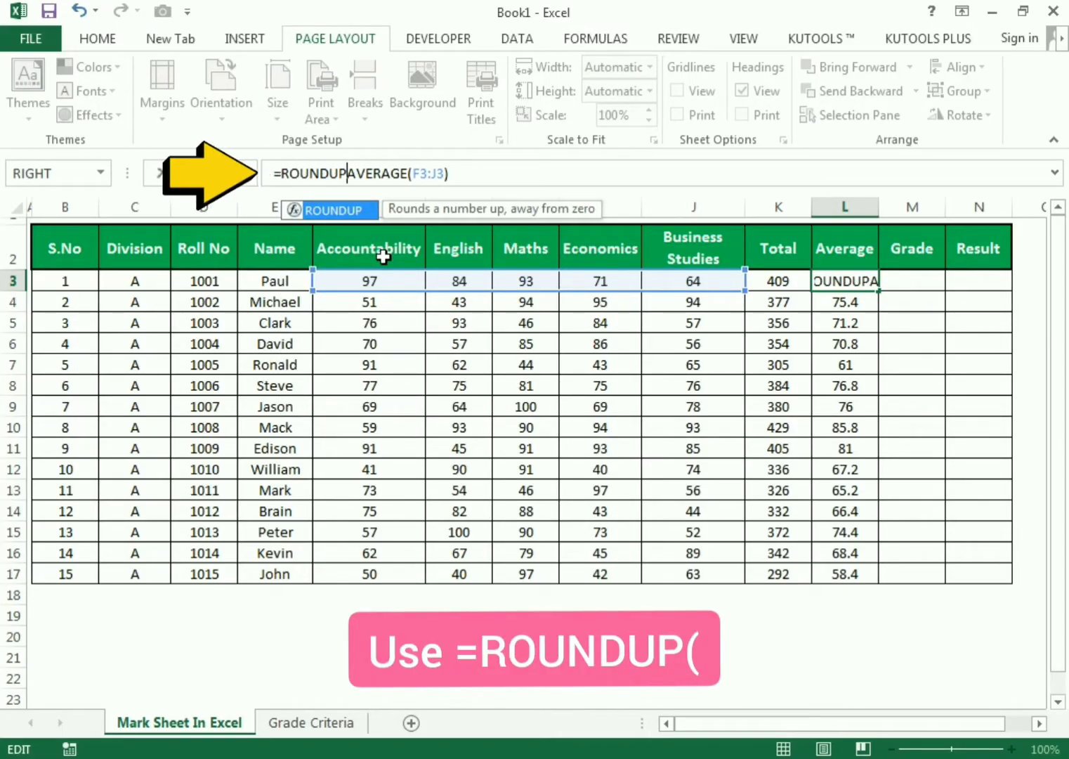
type("(")
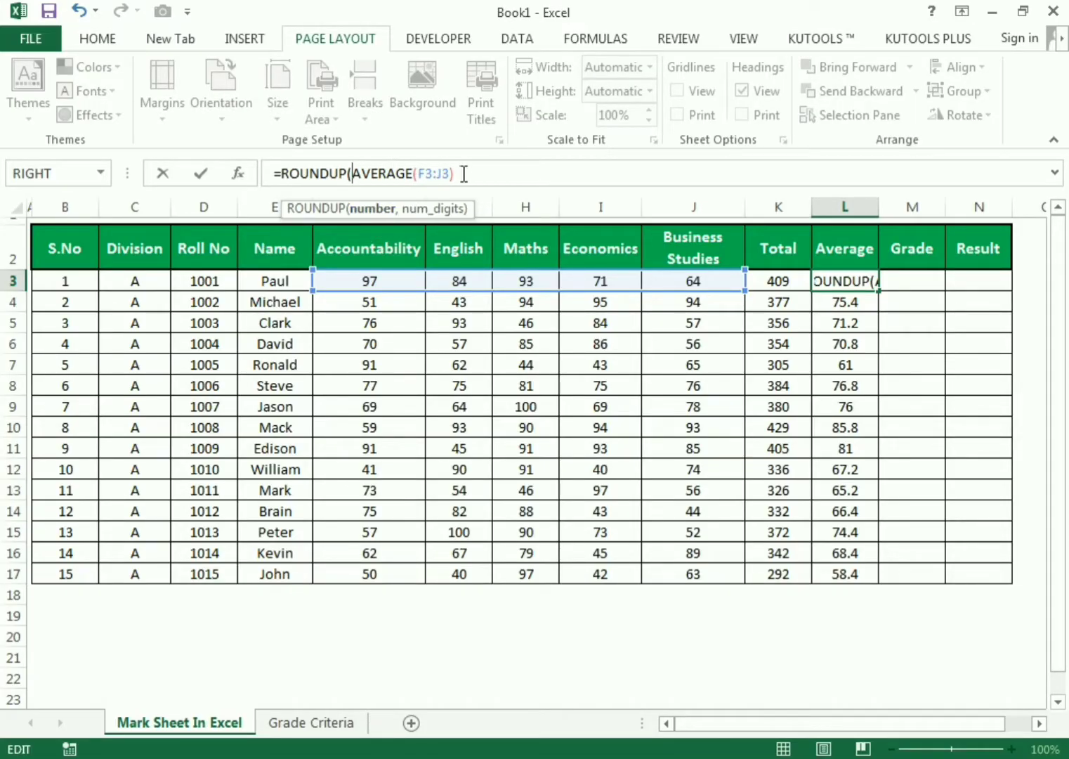
type(",0")
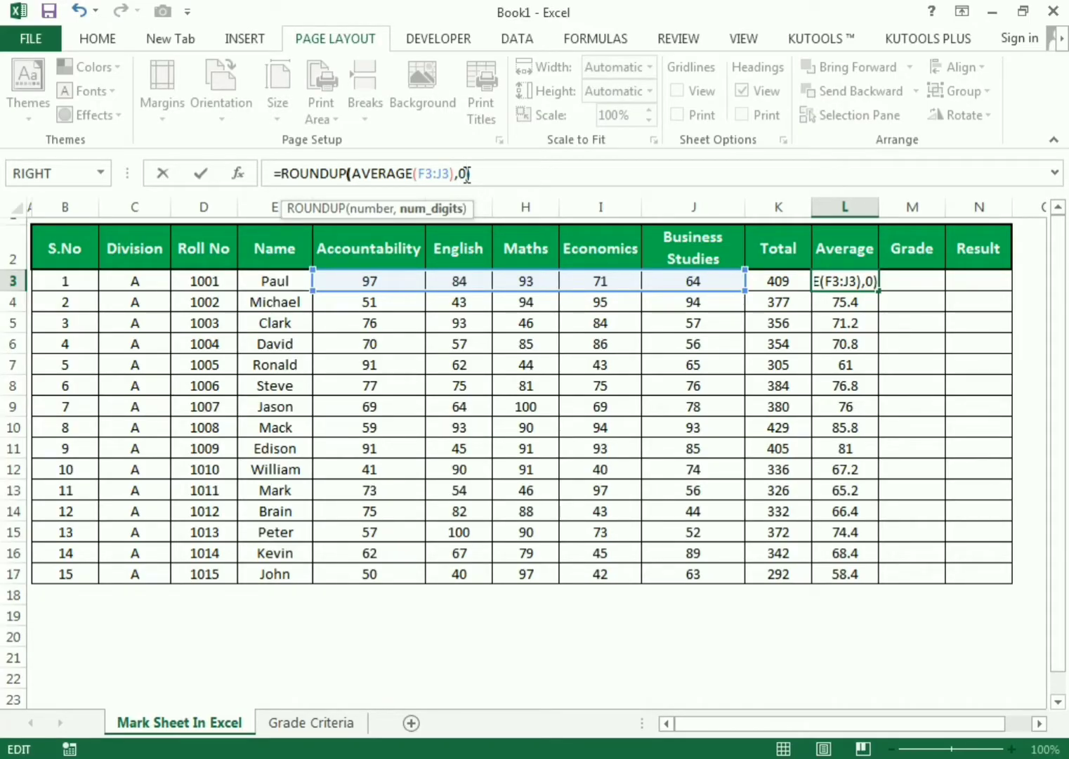
key("Return")
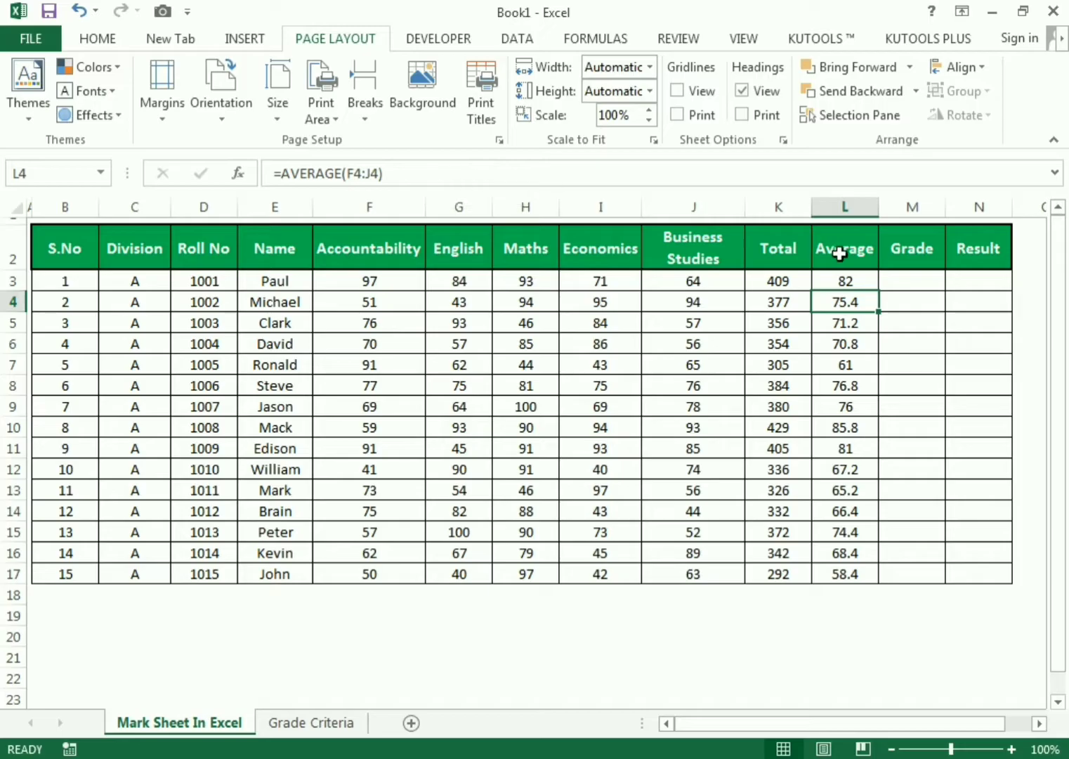
- Copy the ROUNDUP average formula down to all 15 students
left_click(865, 280)
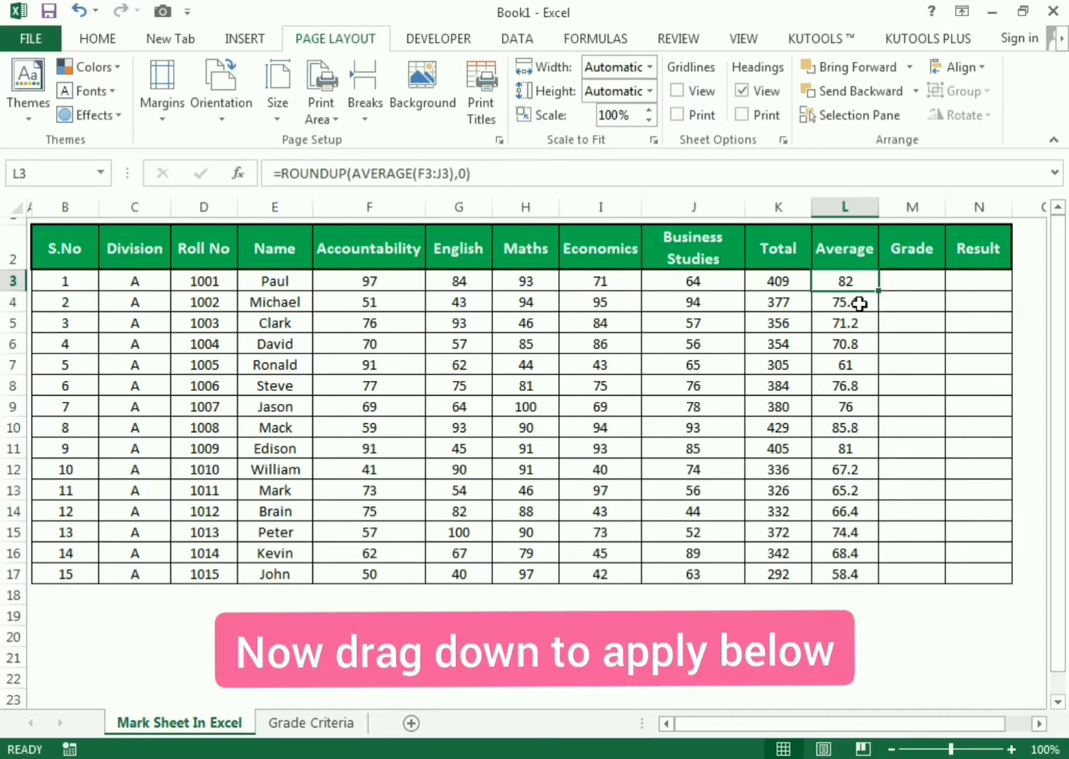
double_click(880, 291)
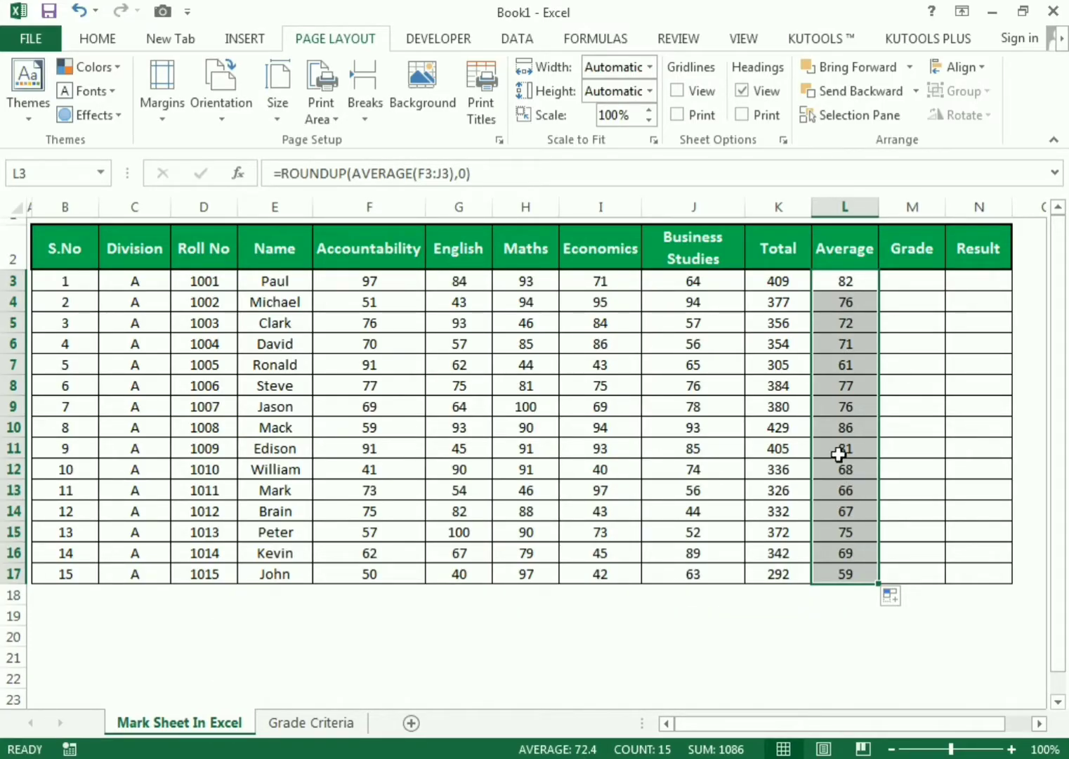
left_click(893, 279)
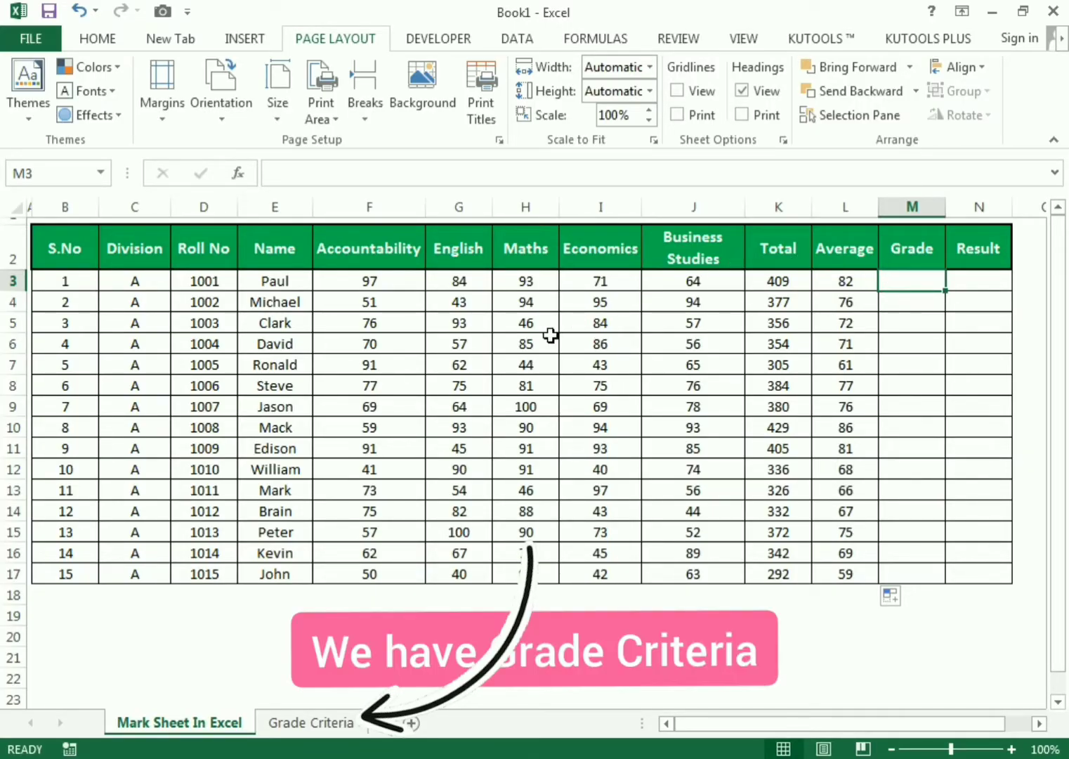
- After checking the Grade Criteria sheet, begin =VLOOKUP(L3, in cell M3
left_click(307, 722)
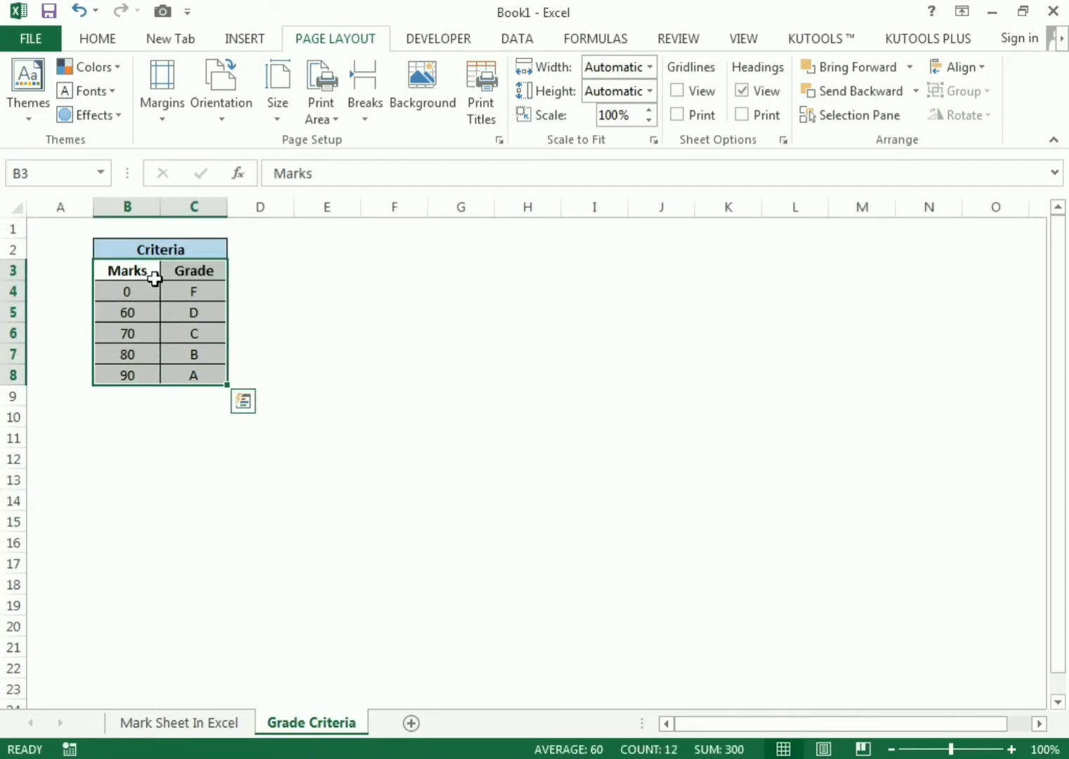
left_click(215, 722)
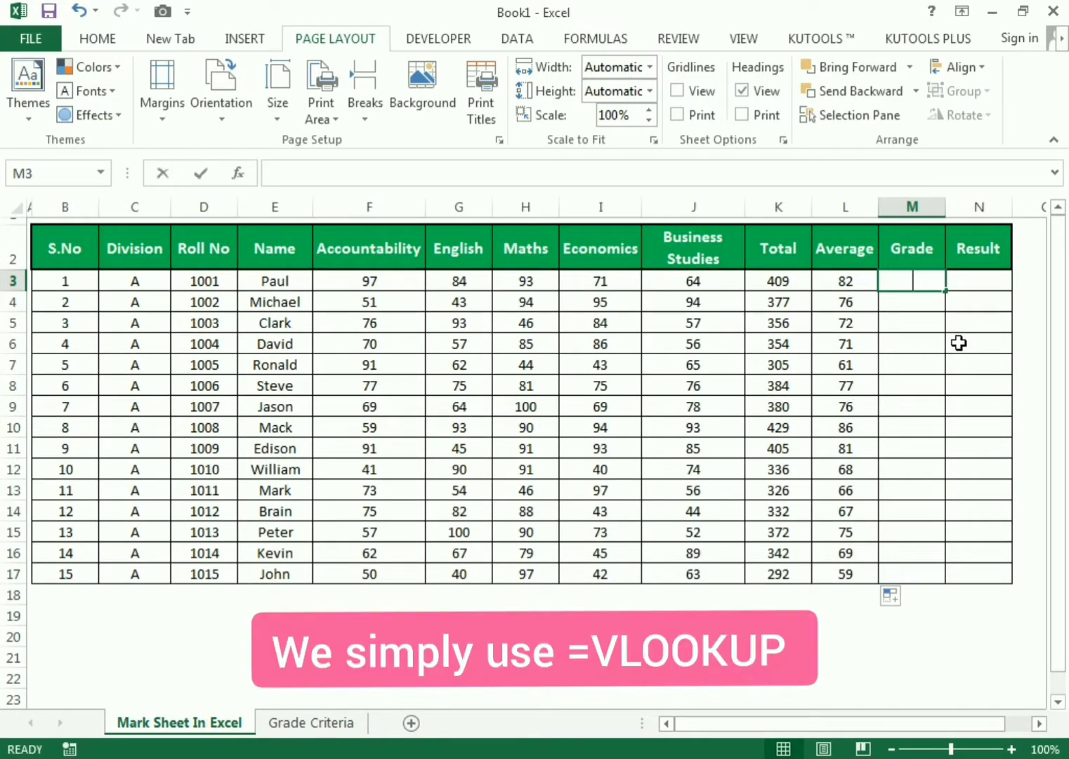
type("=VLOO")
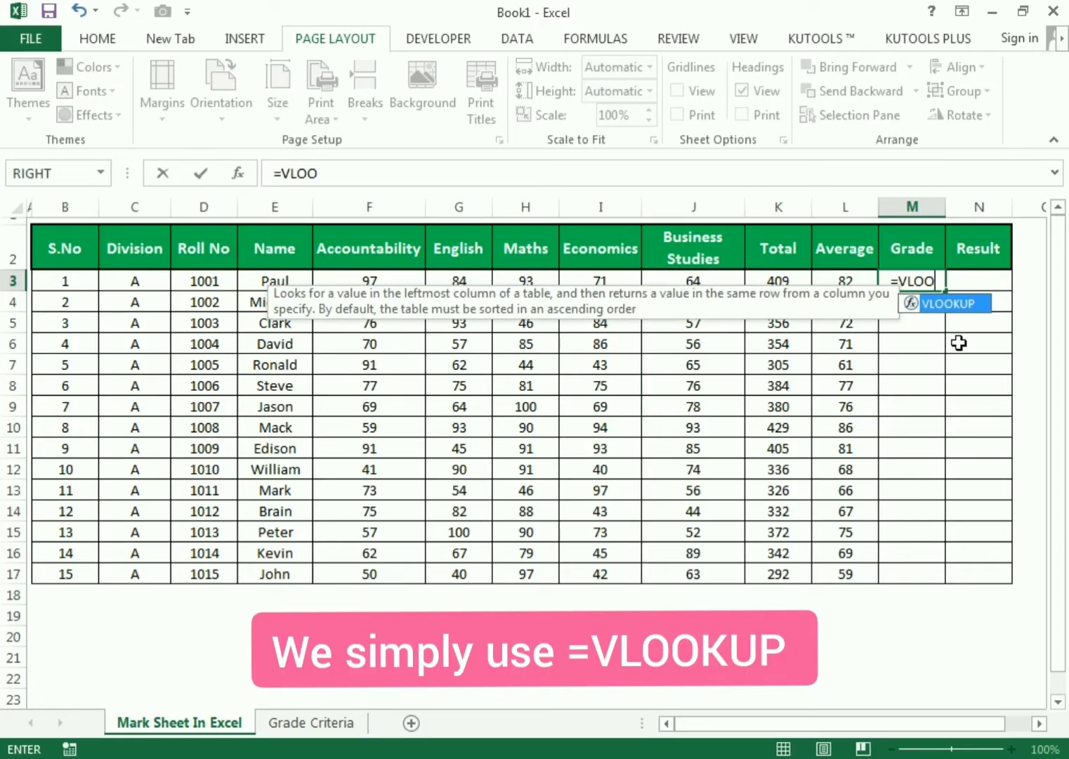
type("KUP")
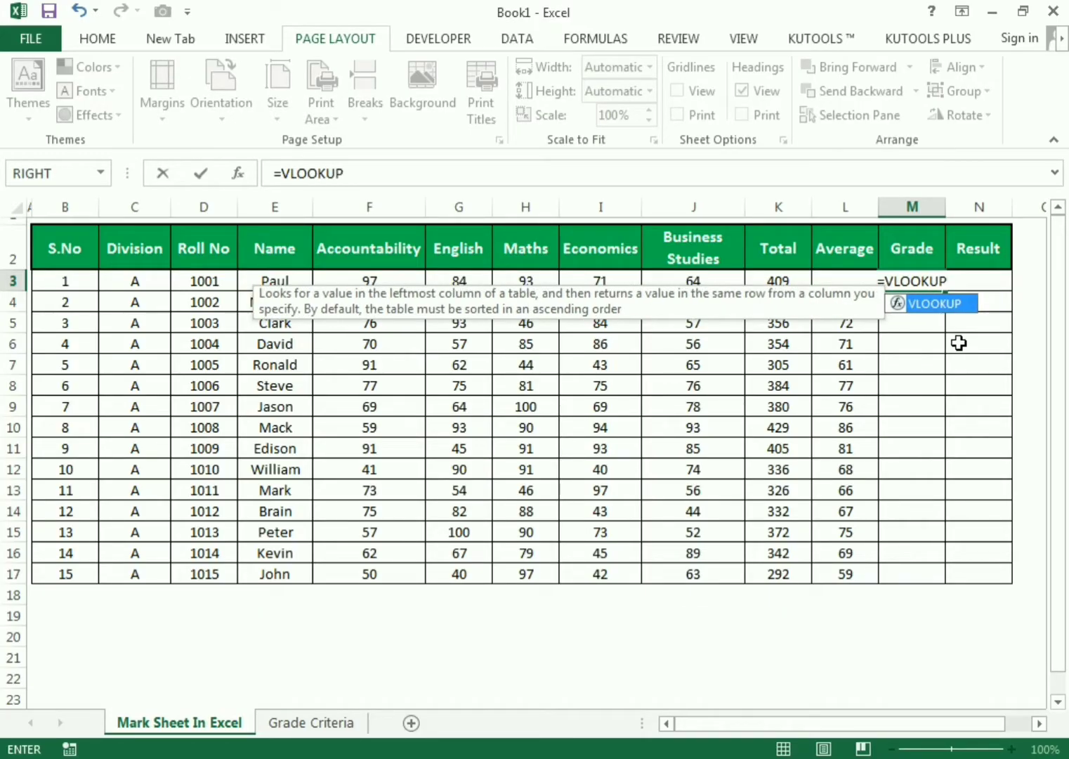
type("(")
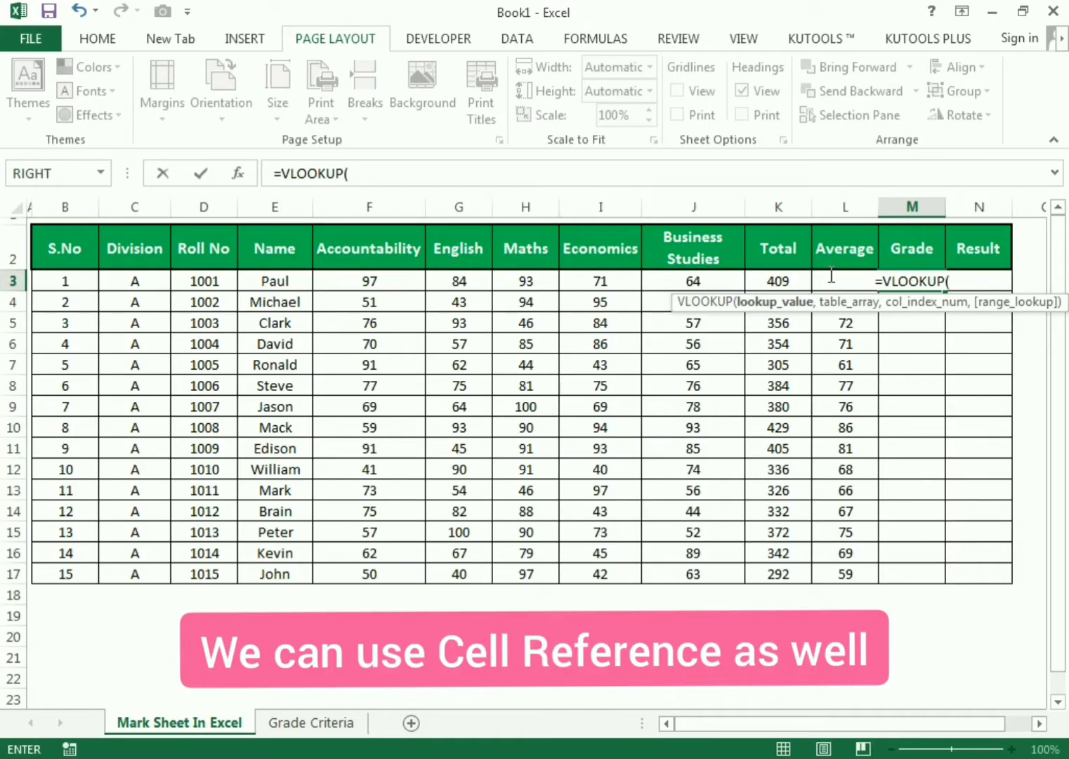
left_click(443, 171)
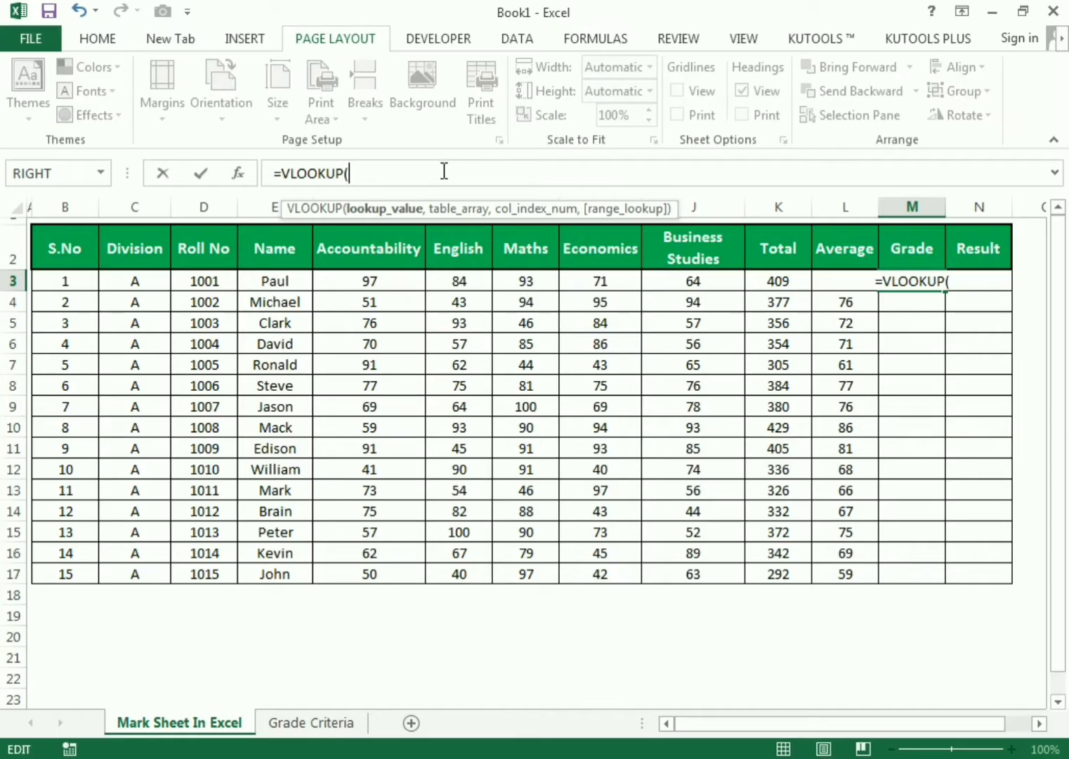
type("L")
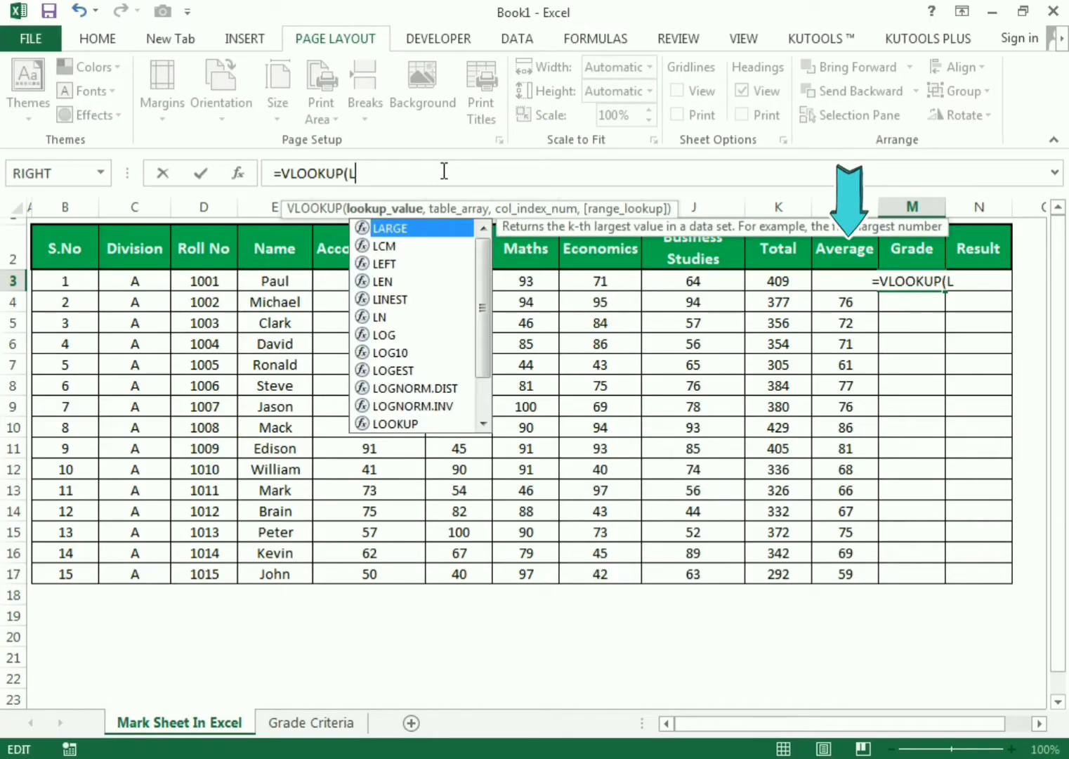
type("3")
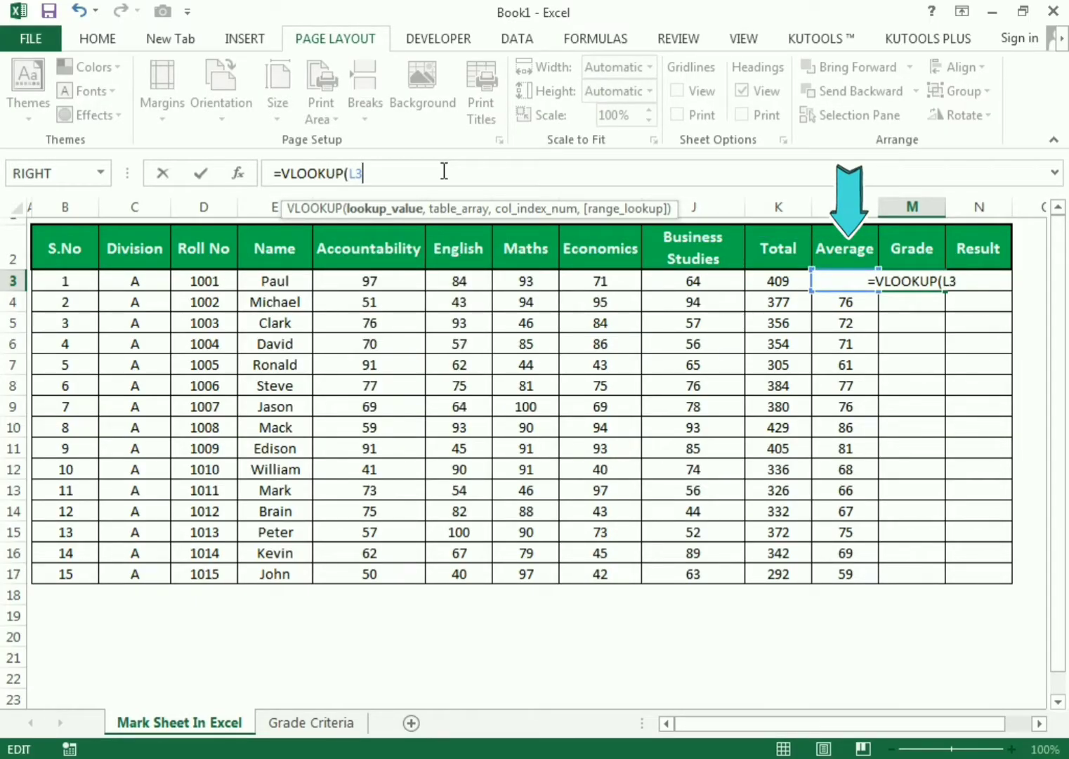
type(",")
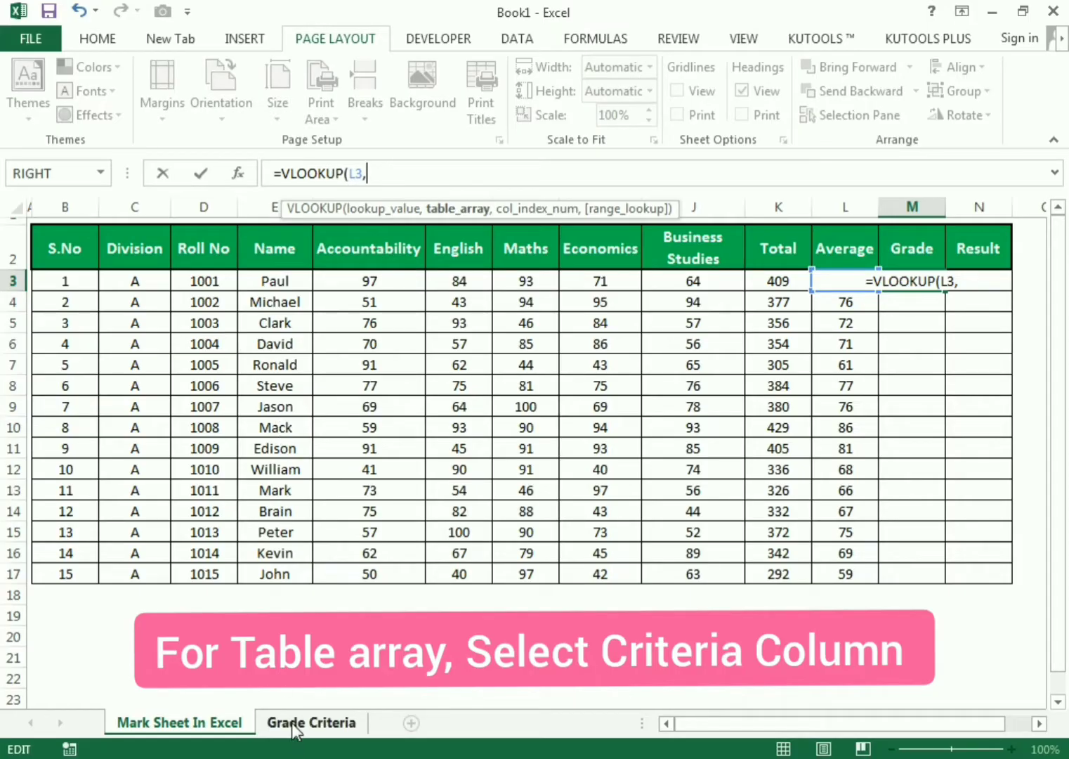
- Complete M3 as =VLOOKUP(L3,'Grade Criteria'!$B$4:$C$8,2,1), showing grade B
left_click(292, 723)
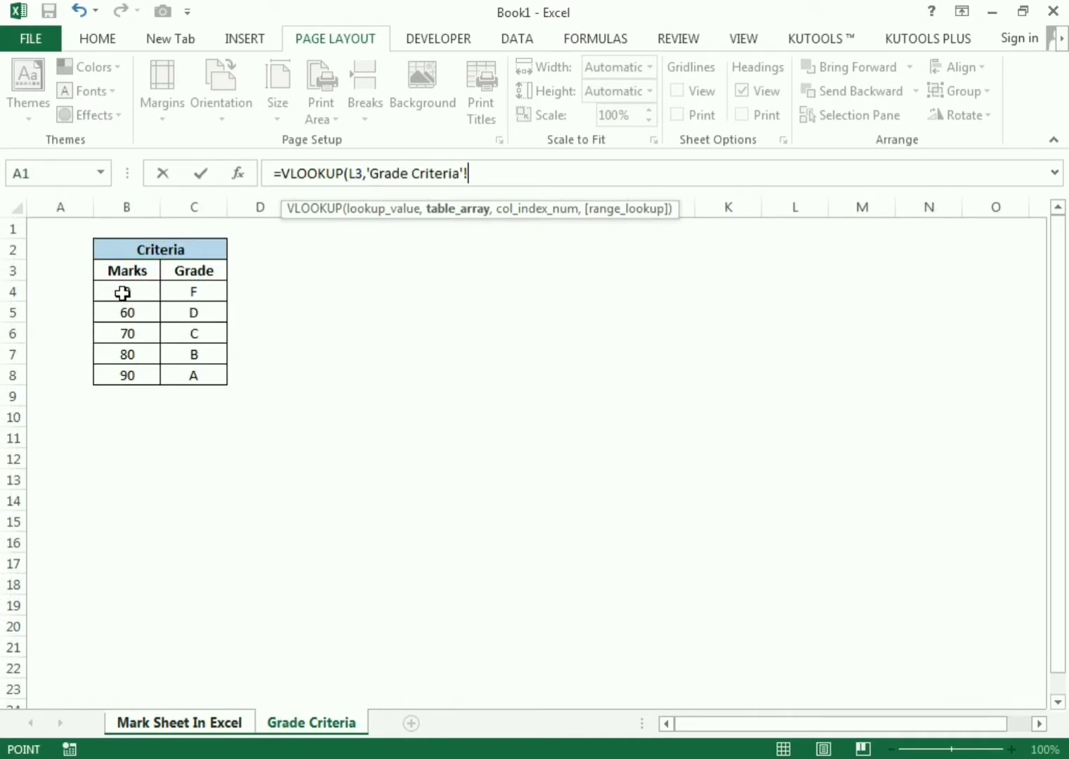
left_click_drag(122, 291, 198, 373)
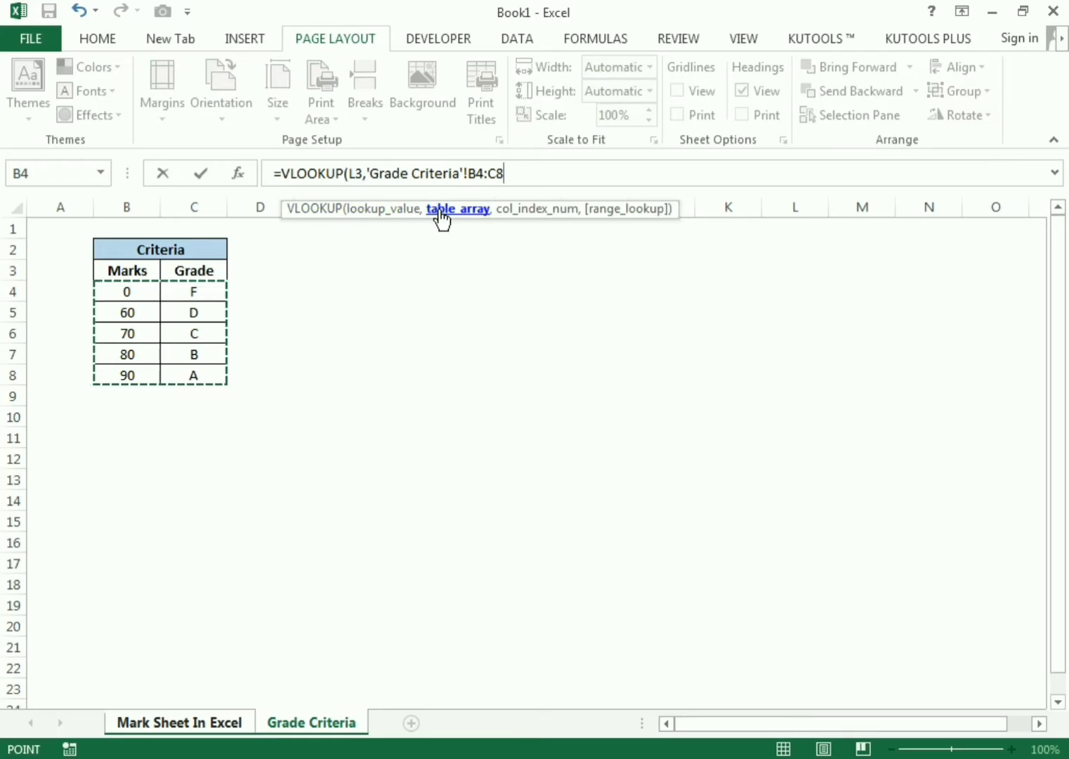
type(",")
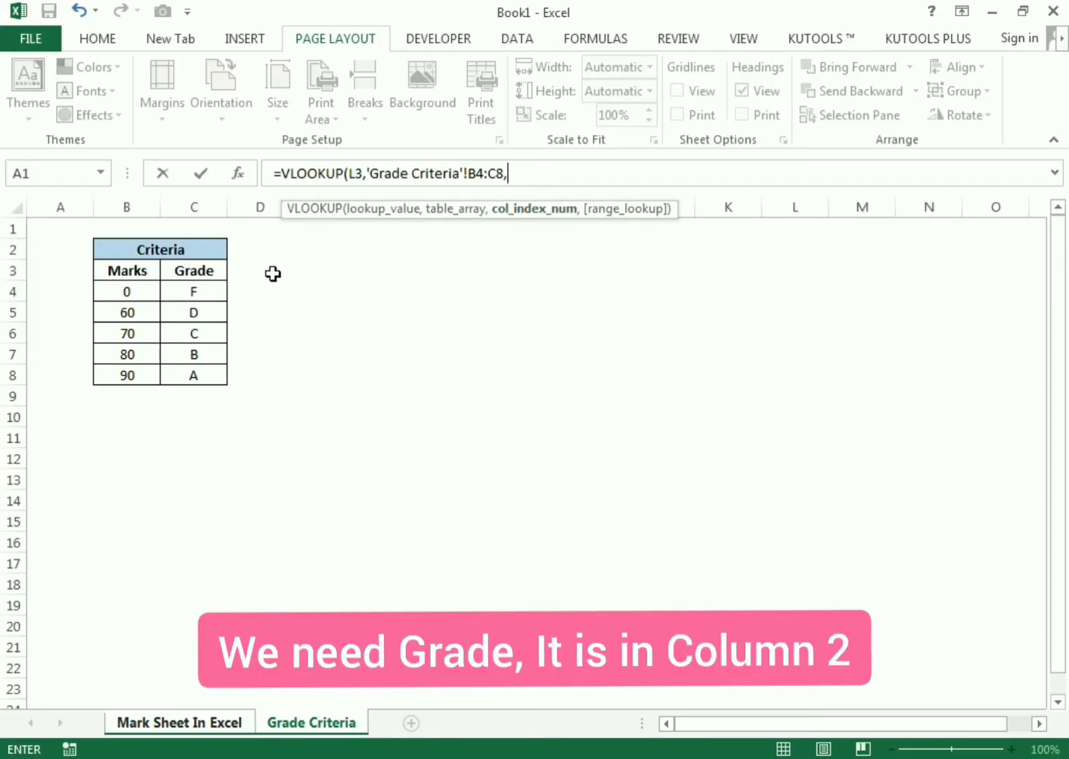
type("2,1")
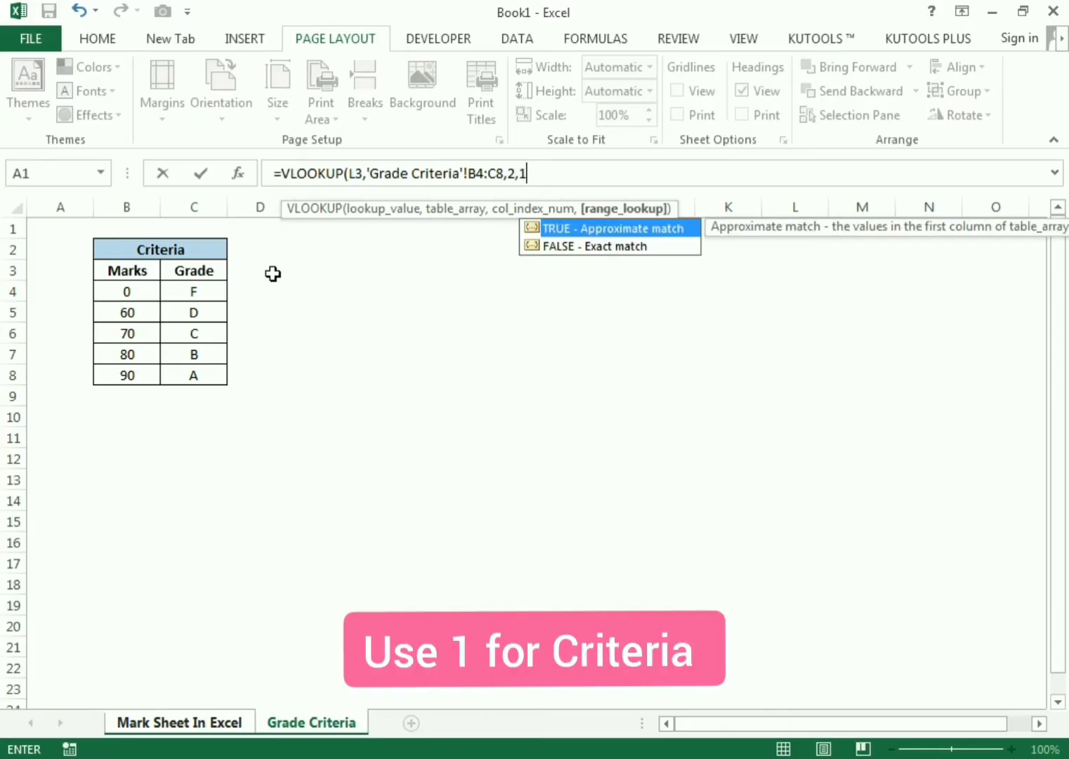
type(")")
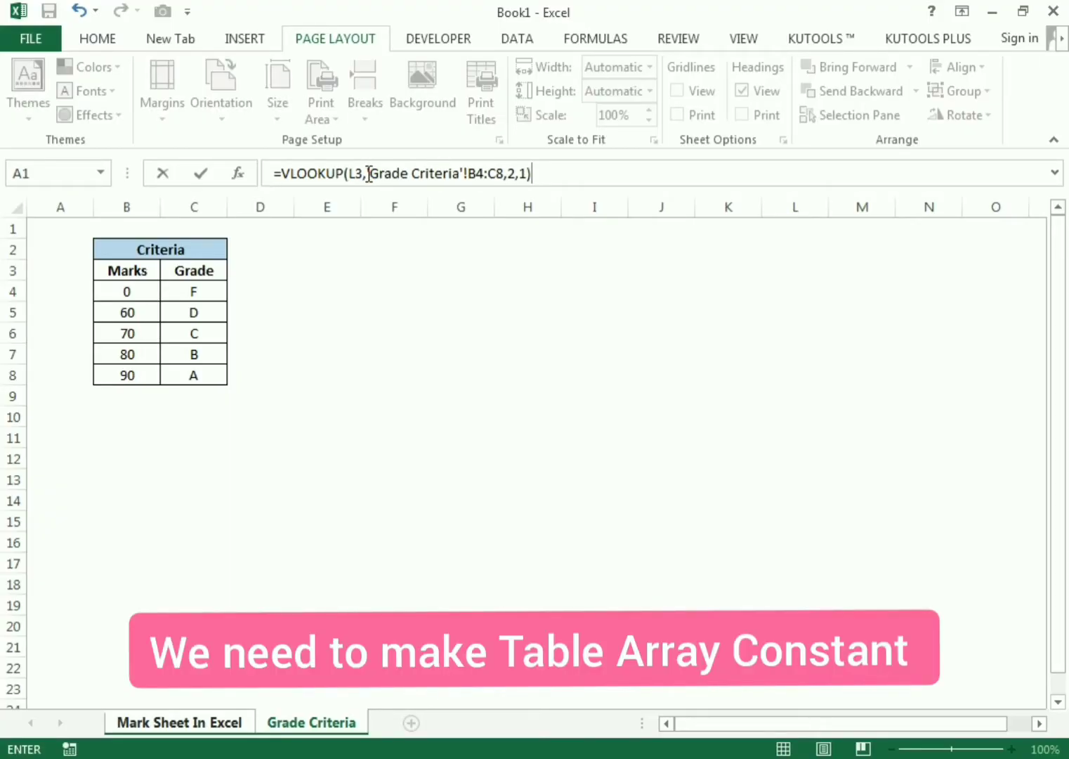
left_click_drag(369, 173, 506, 172)
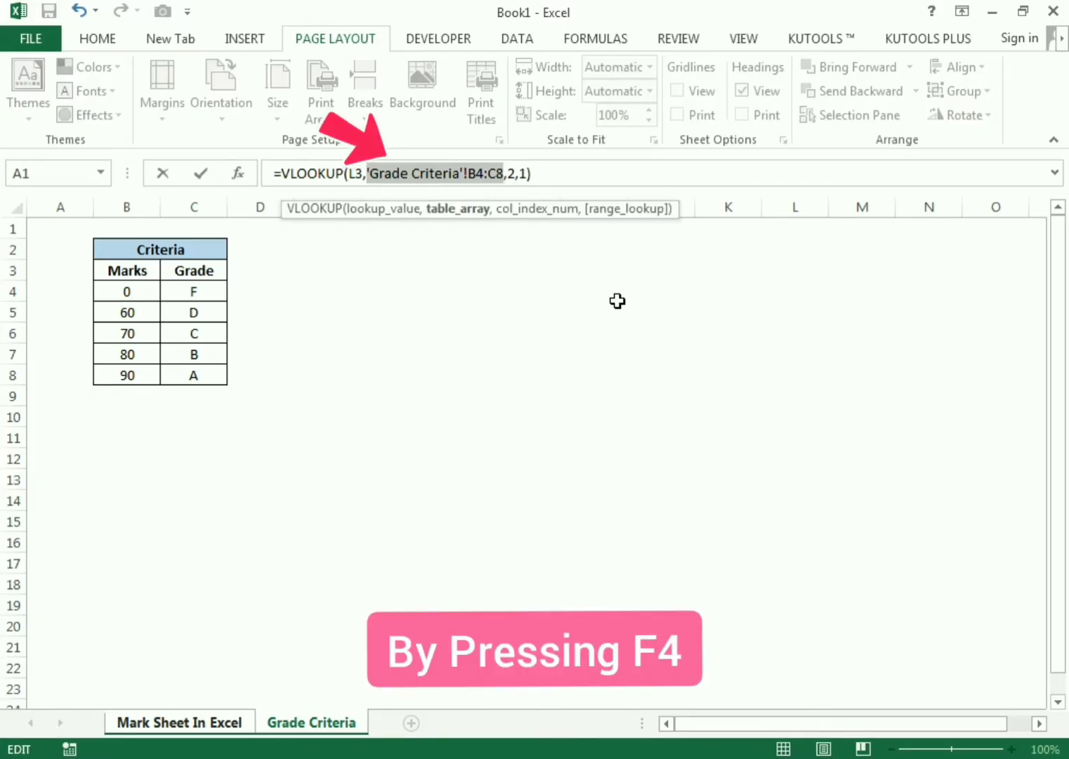
key("F4")
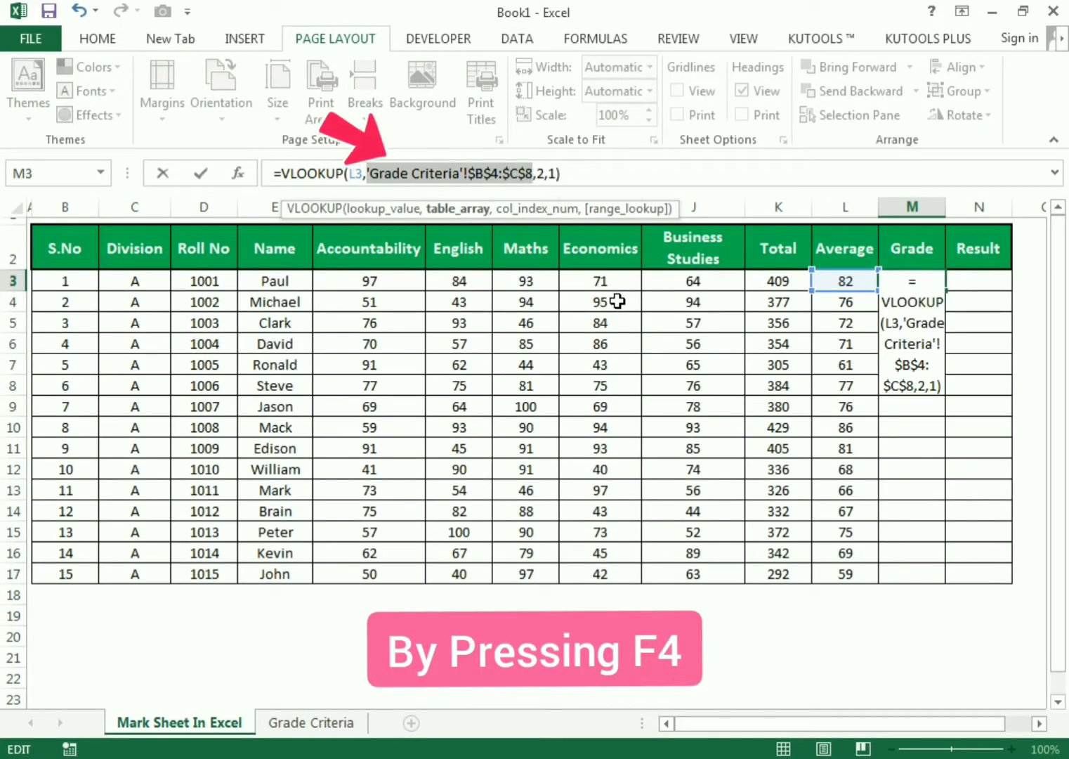
key("Return")
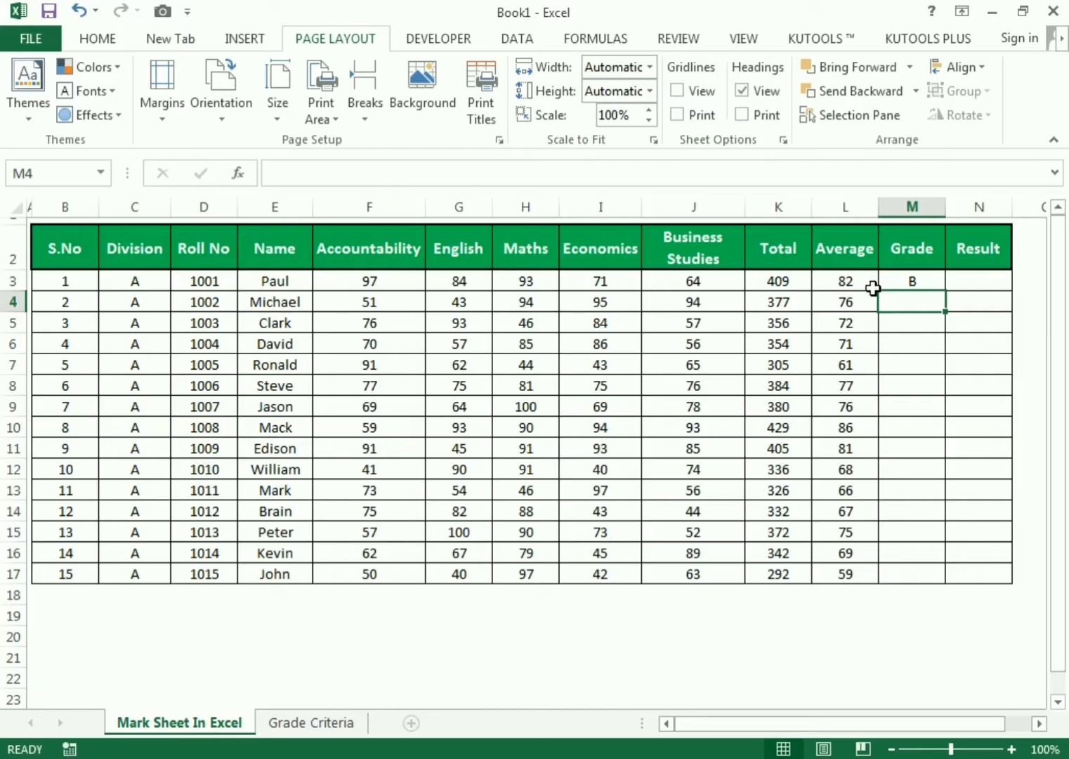
- Verify the first student's grade B against the 80-marks criteria row
left_click(900, 281)
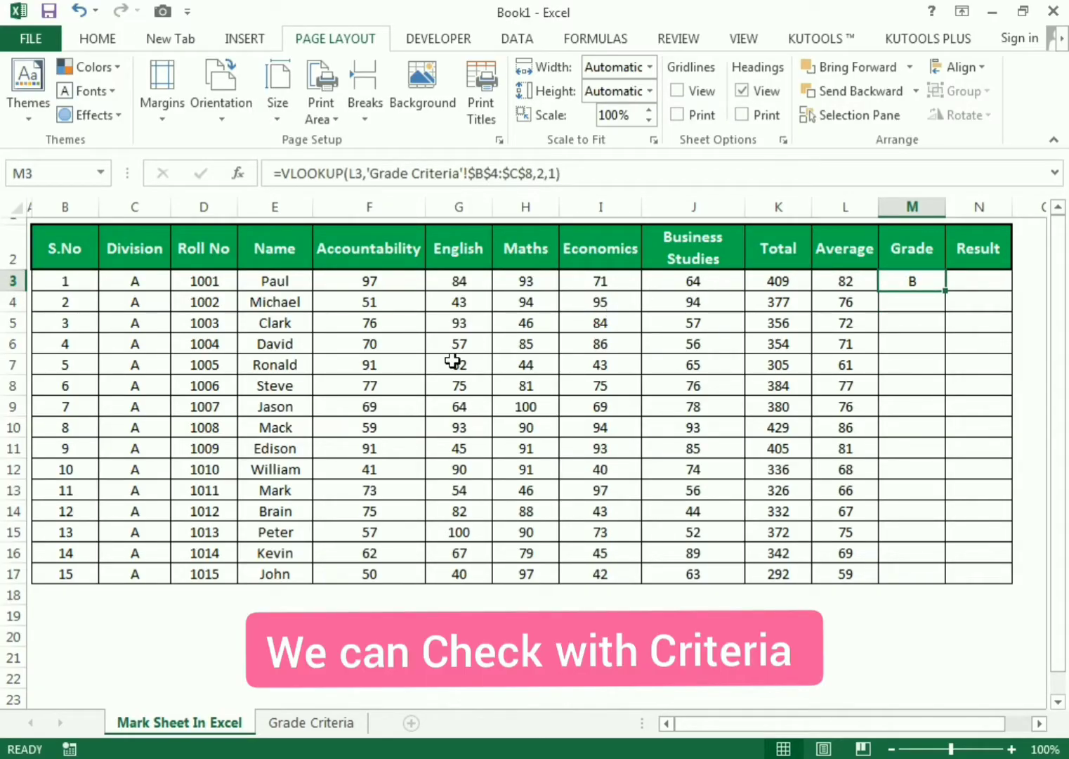
left_click(339, 727)
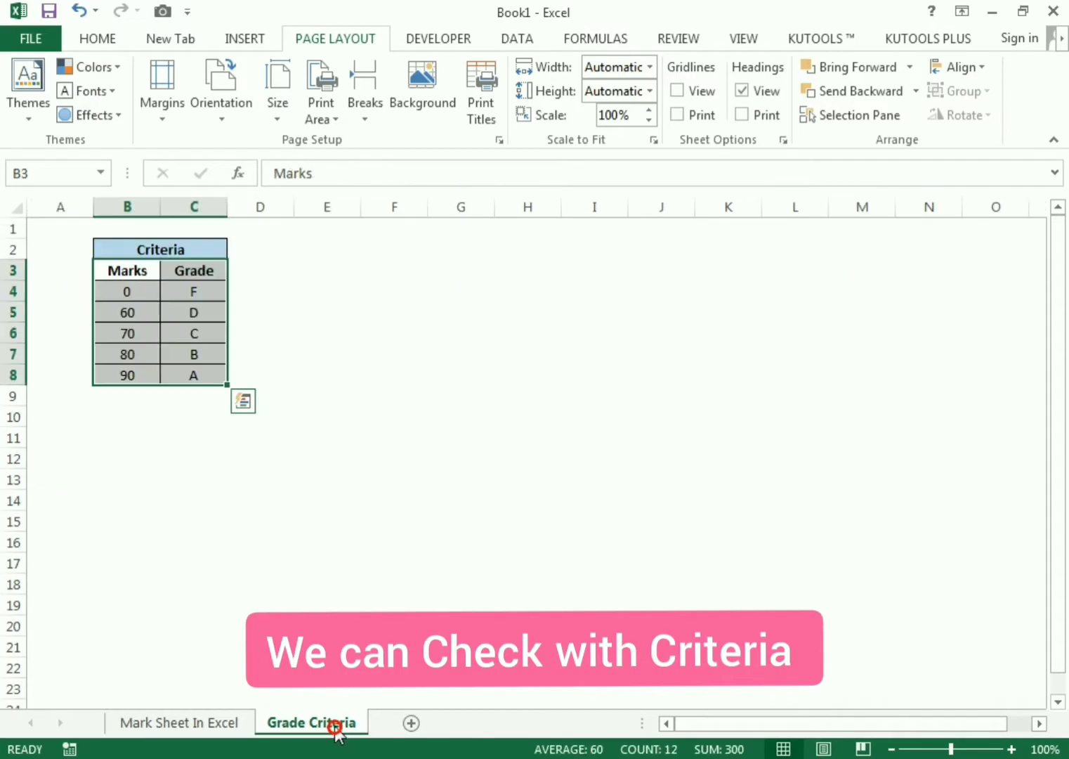
left_click(270, 374)
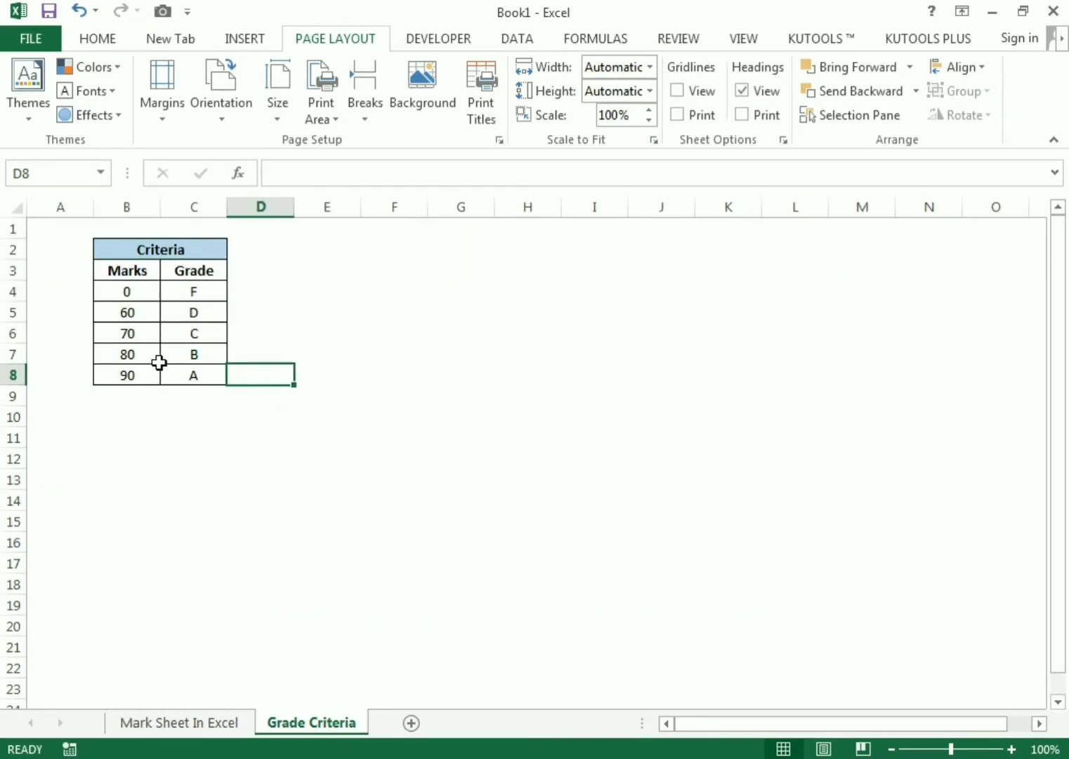
left_click_drag(174, 354, 143, 353)
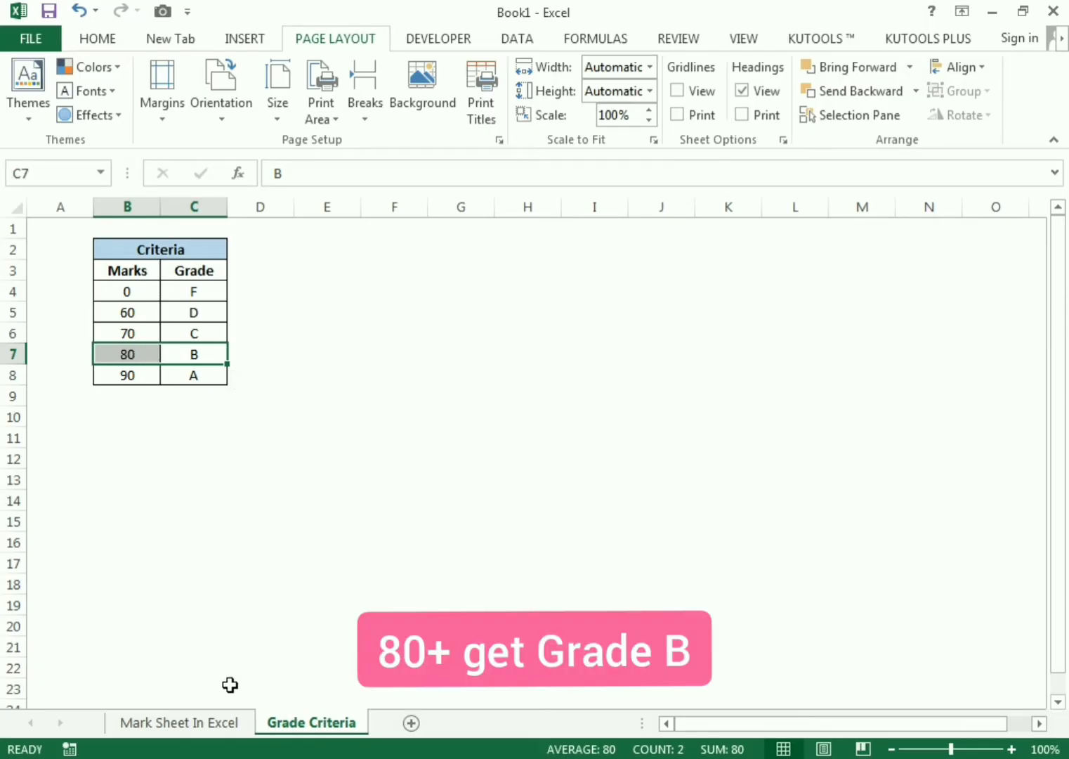
left_click(224, 724)
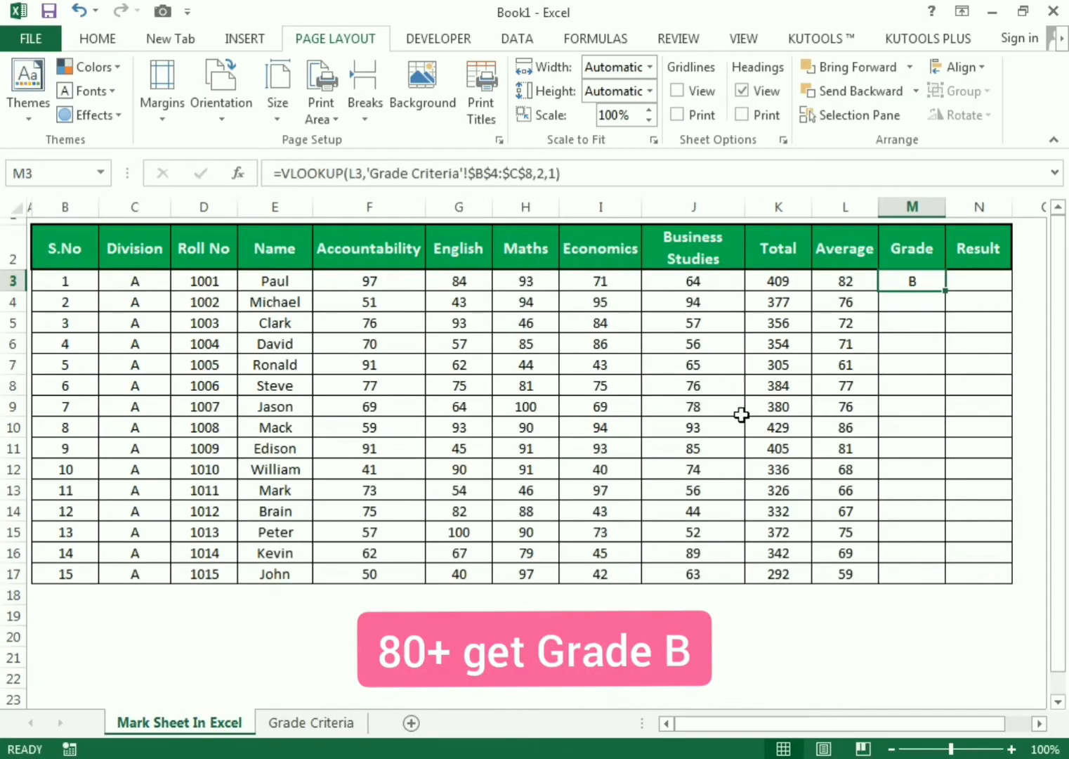
- Fill the M3 grade formula down to M17, verifying the last student's 59 average gives F
left_click(855, 281)
left_click(930, 282)
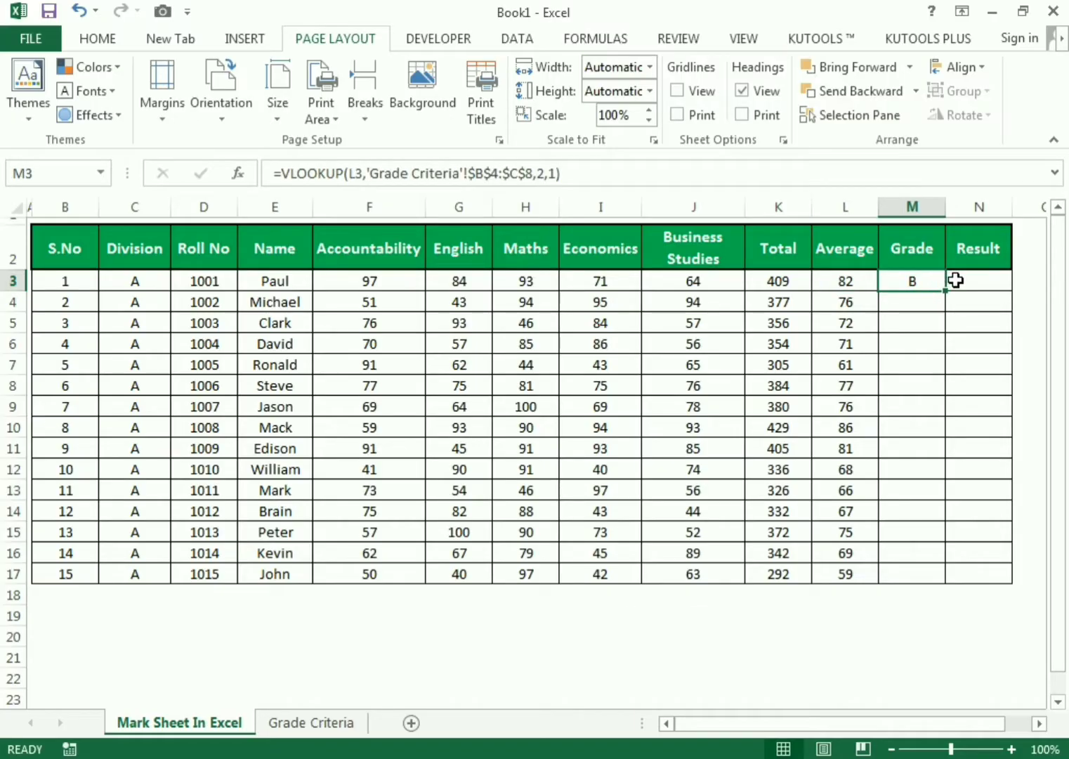
left_click_drag(947, 291, 938, 580)
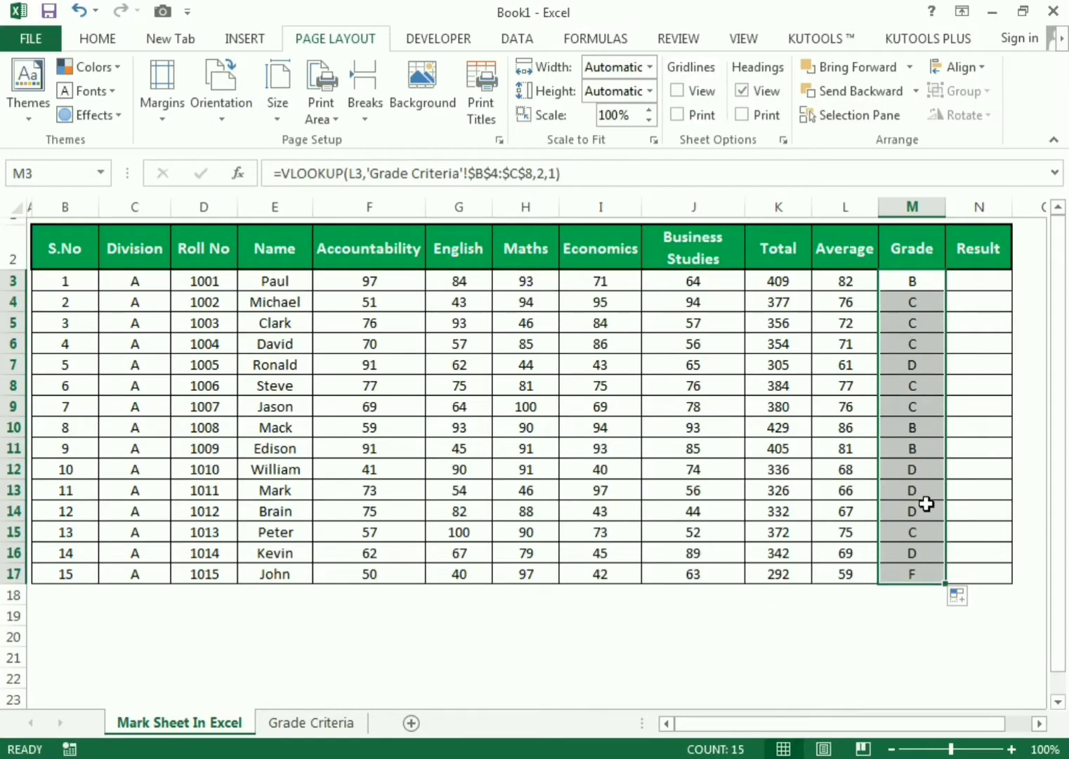
left_click(919, 611)
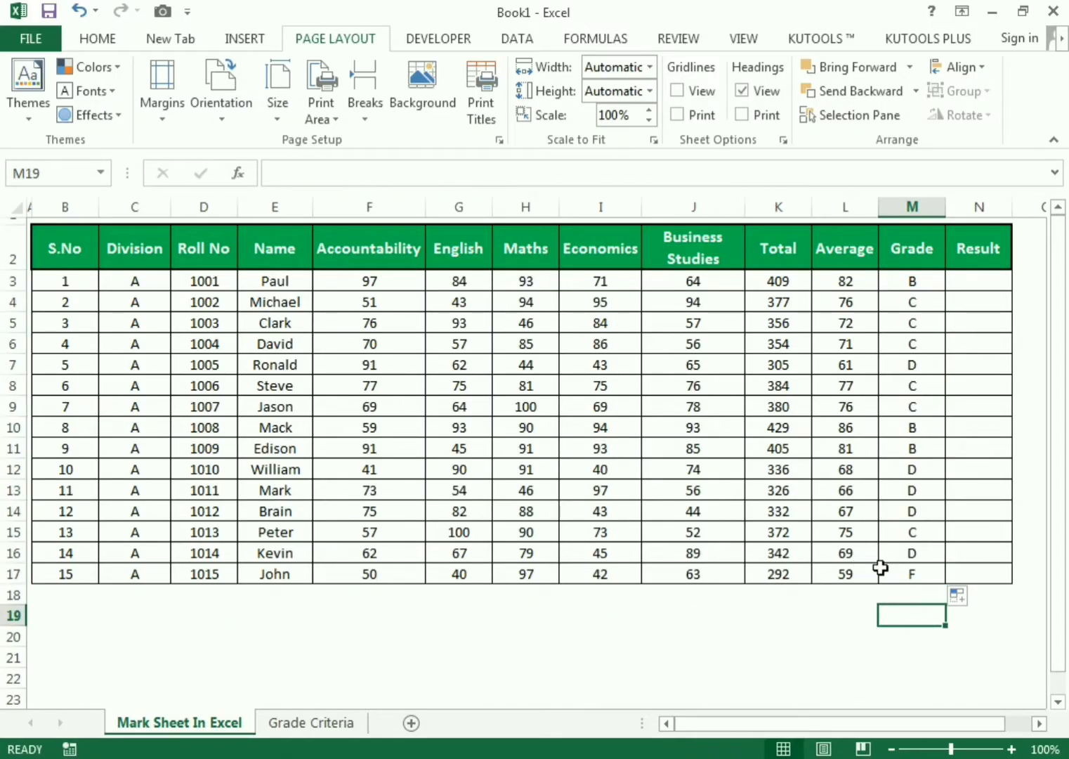
left_click(828, 574)
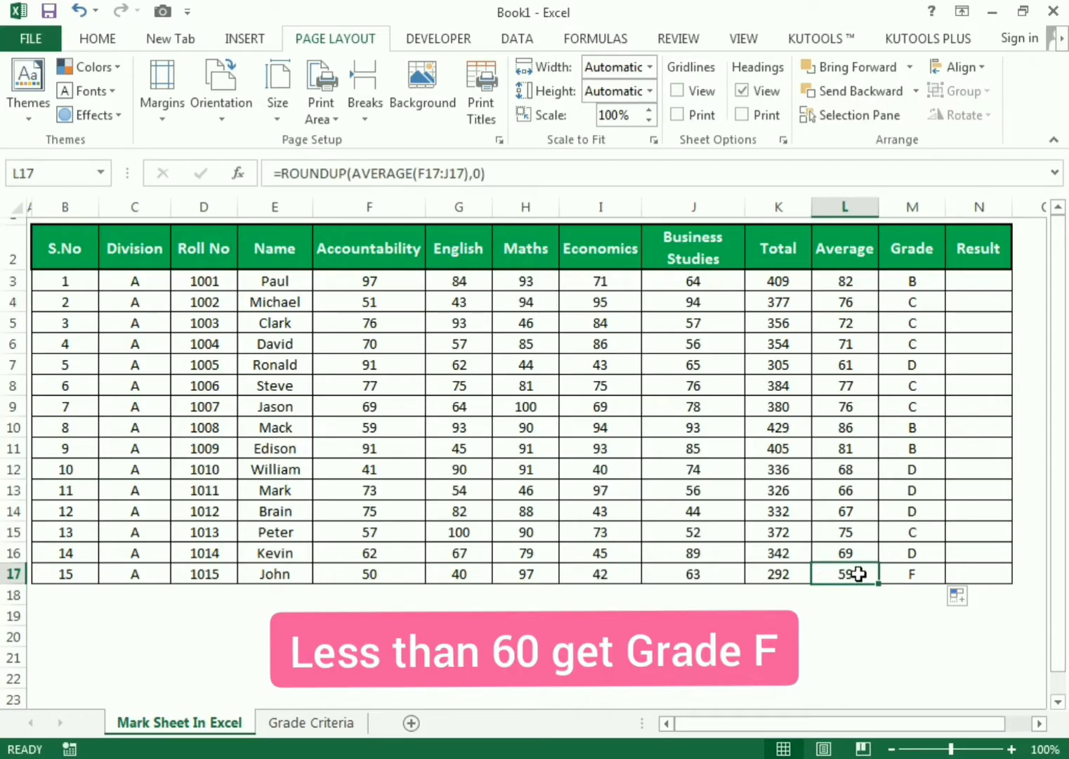
left_click(291, 722)
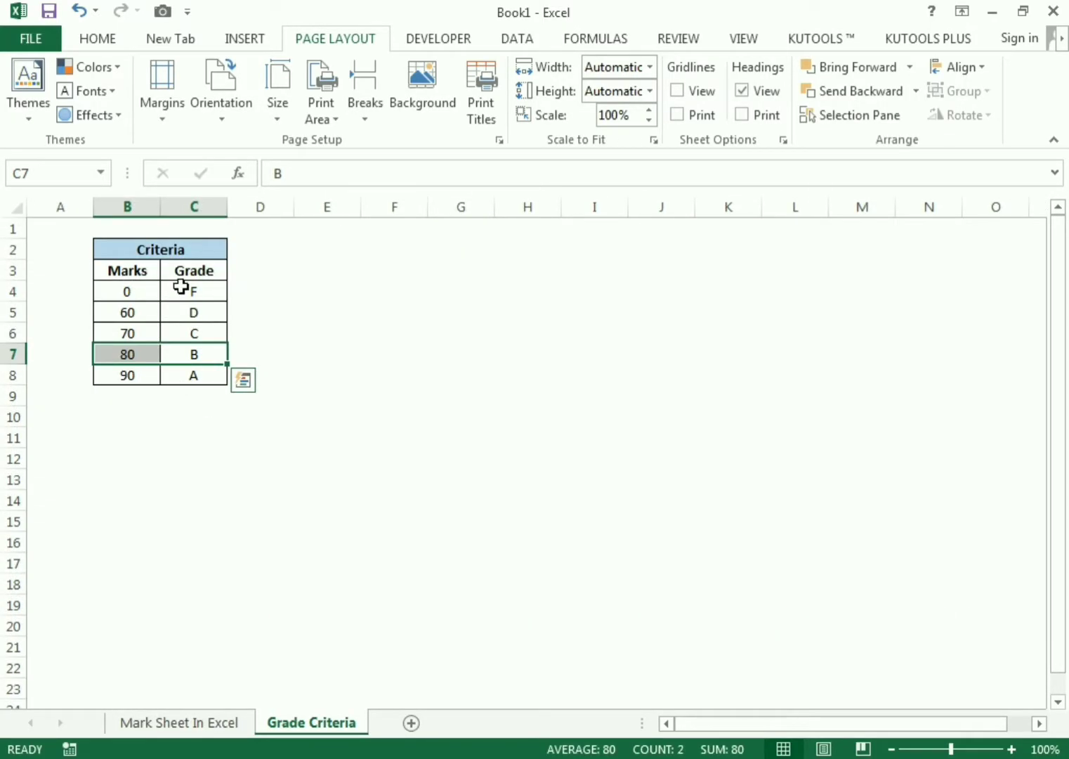
left_click(241, 721)
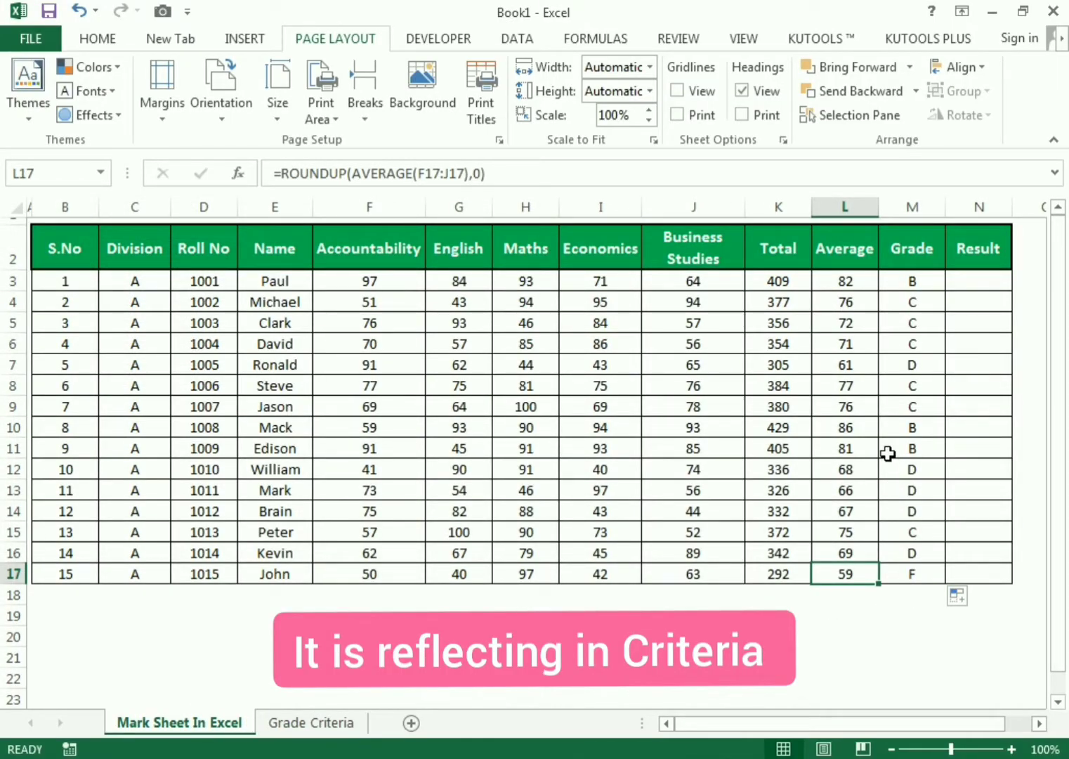
left_click(986, 280)
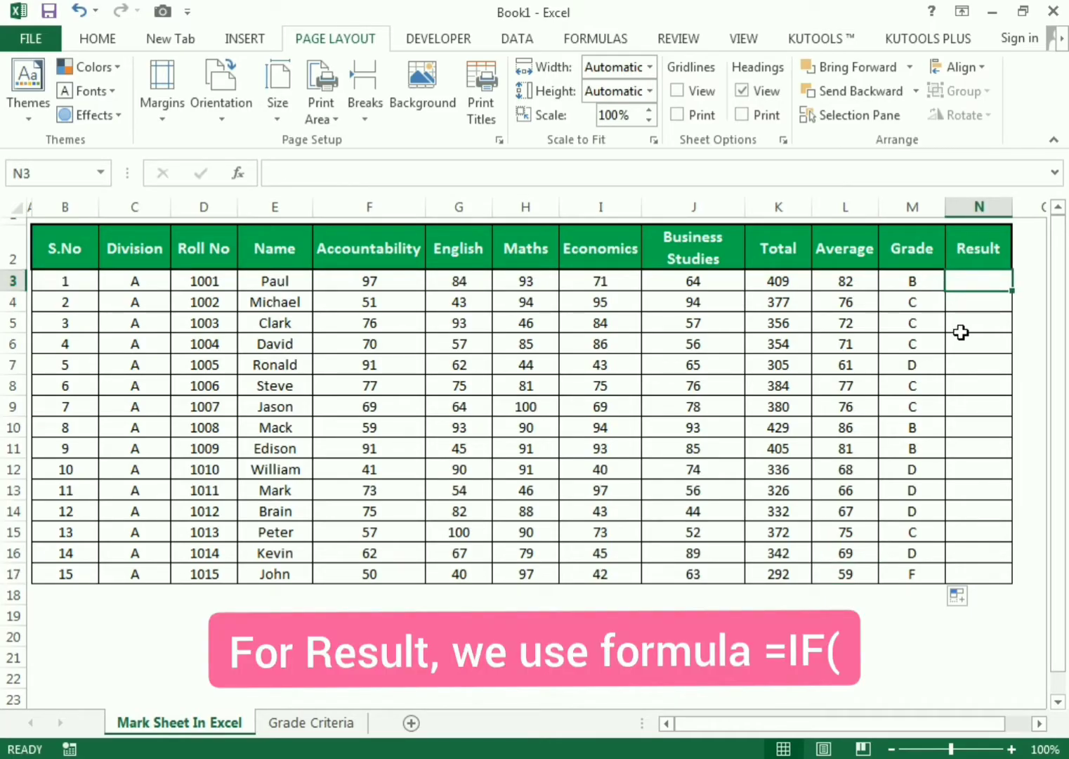
- Start N3's formula as =IF(L3>60, using the first student's average
type("=")
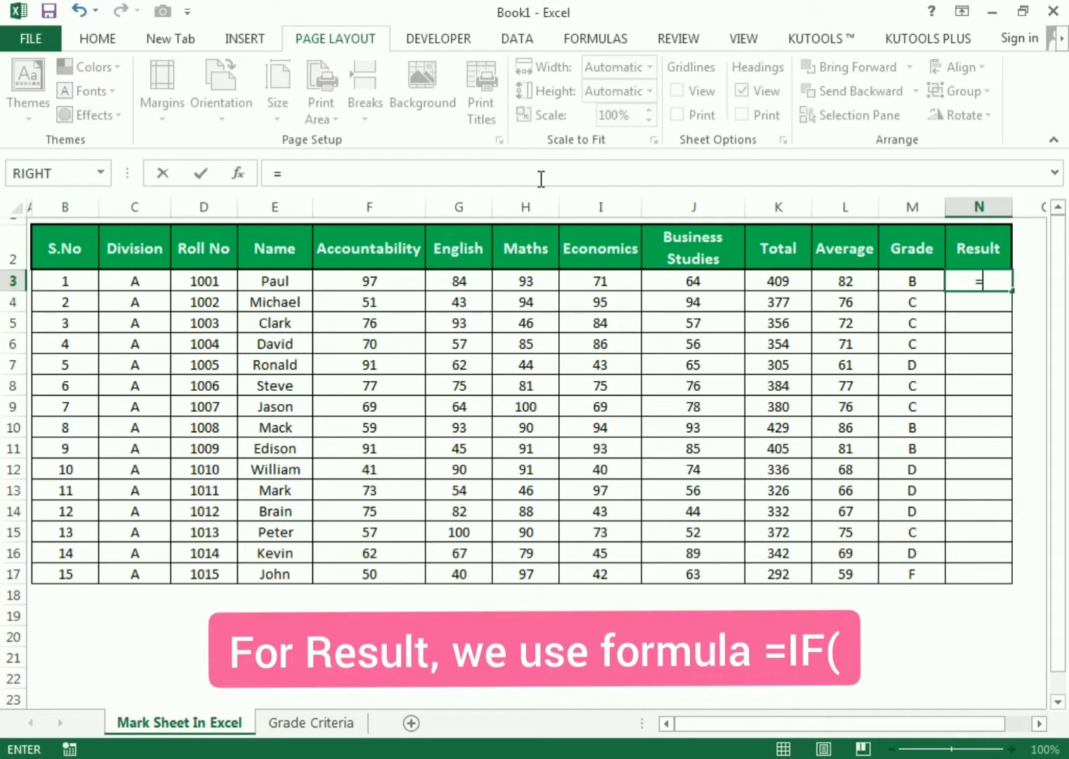
left_click(494, 179)
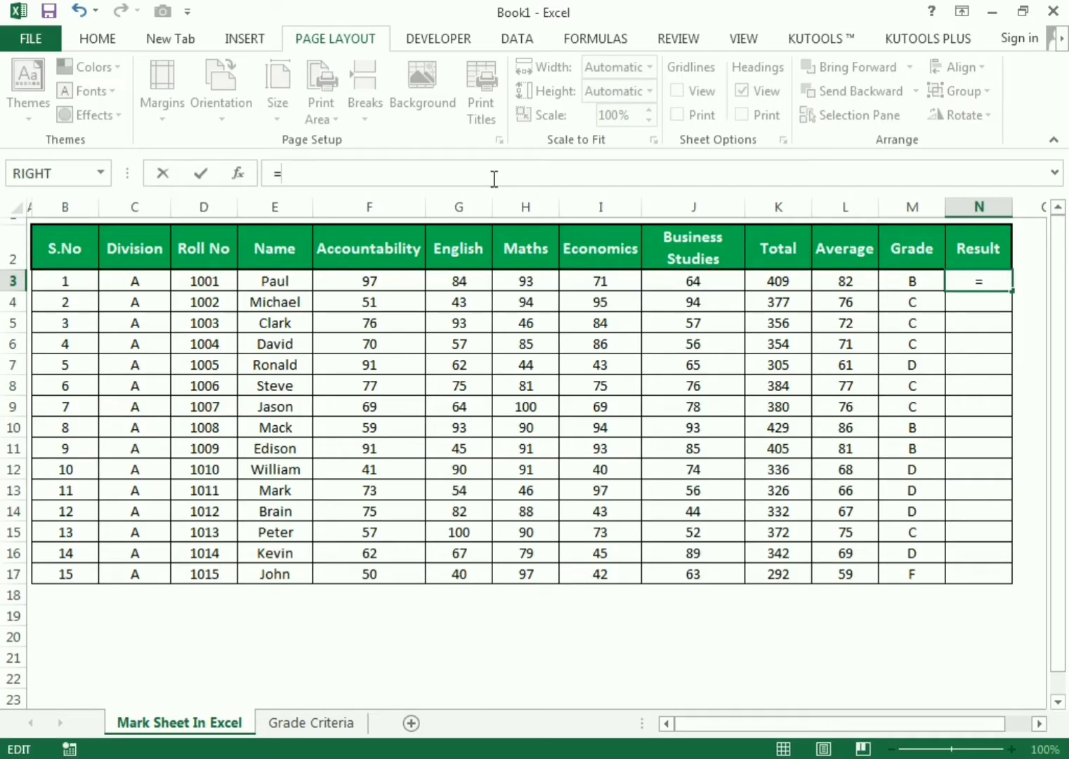
type("IF(")
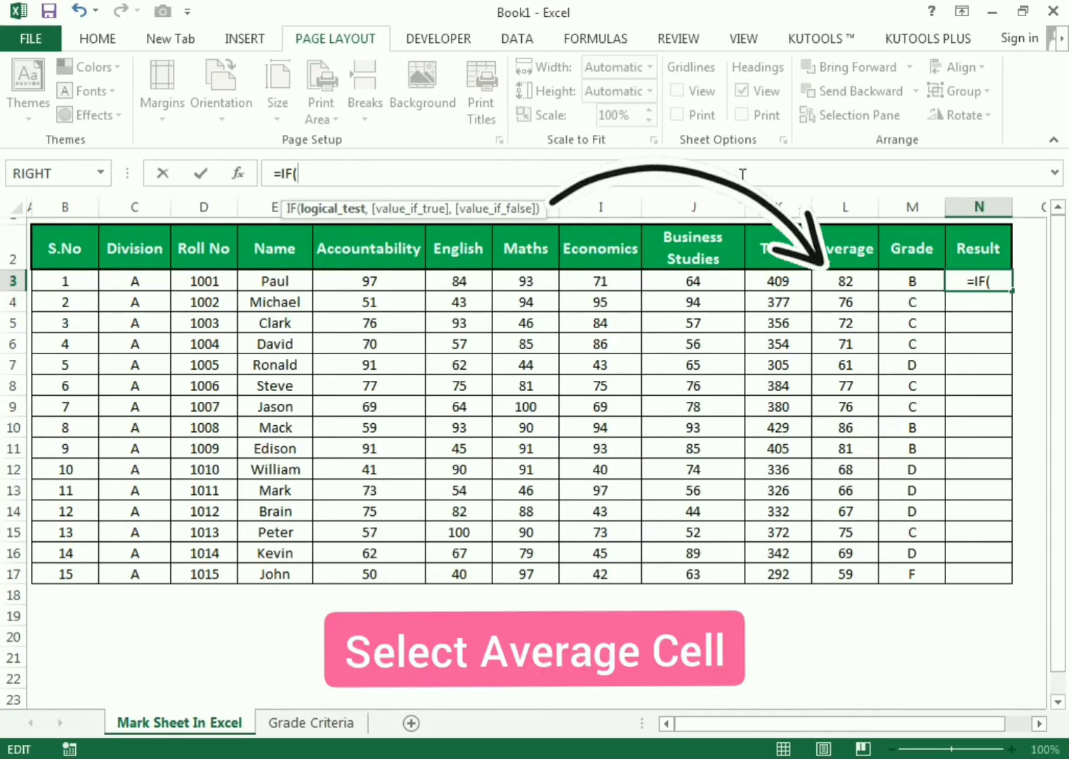
left_click(827, 279)
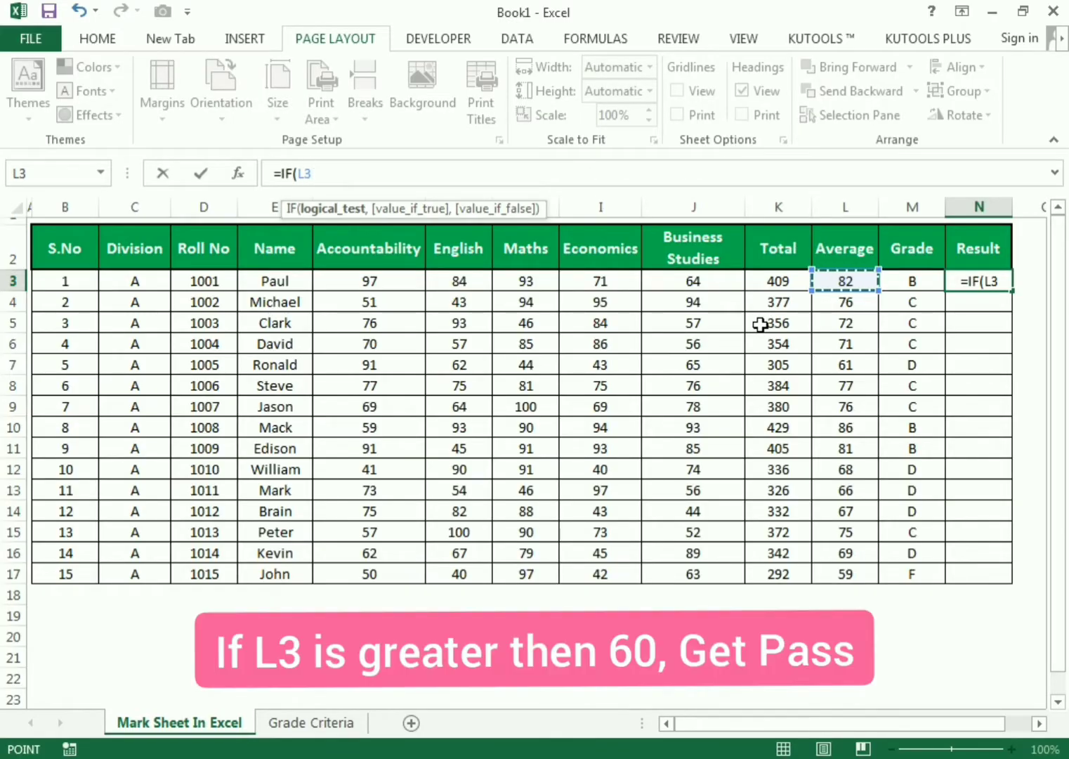
type(">6")
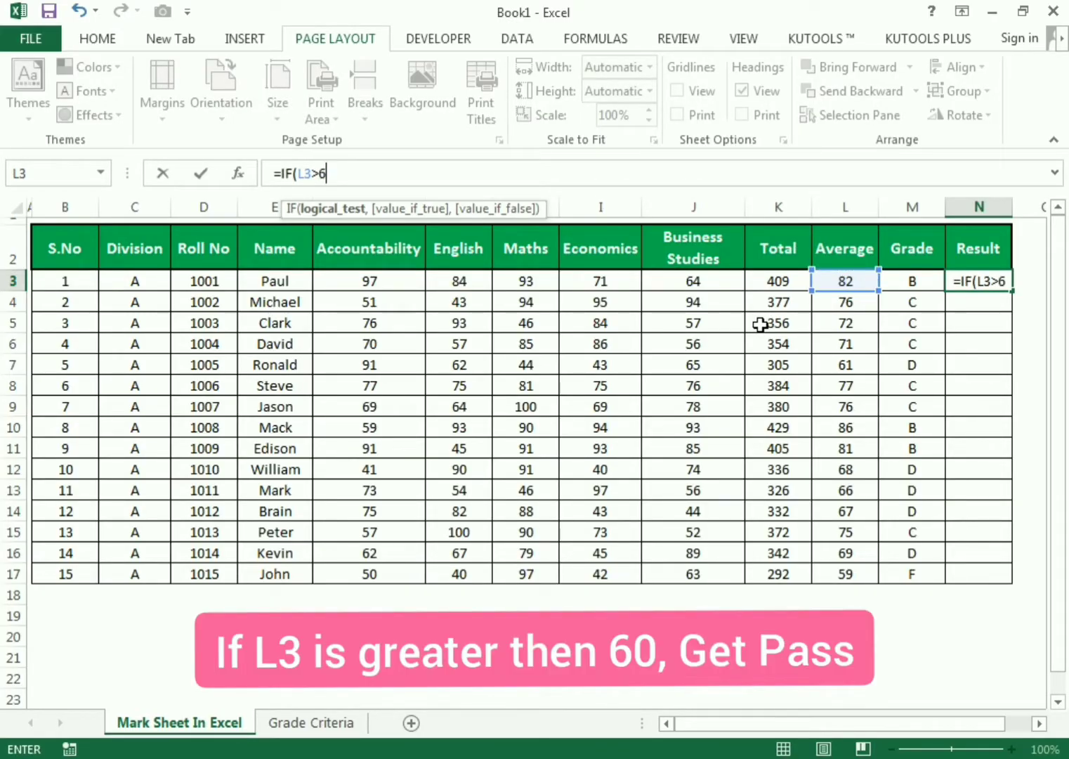
type("0,")
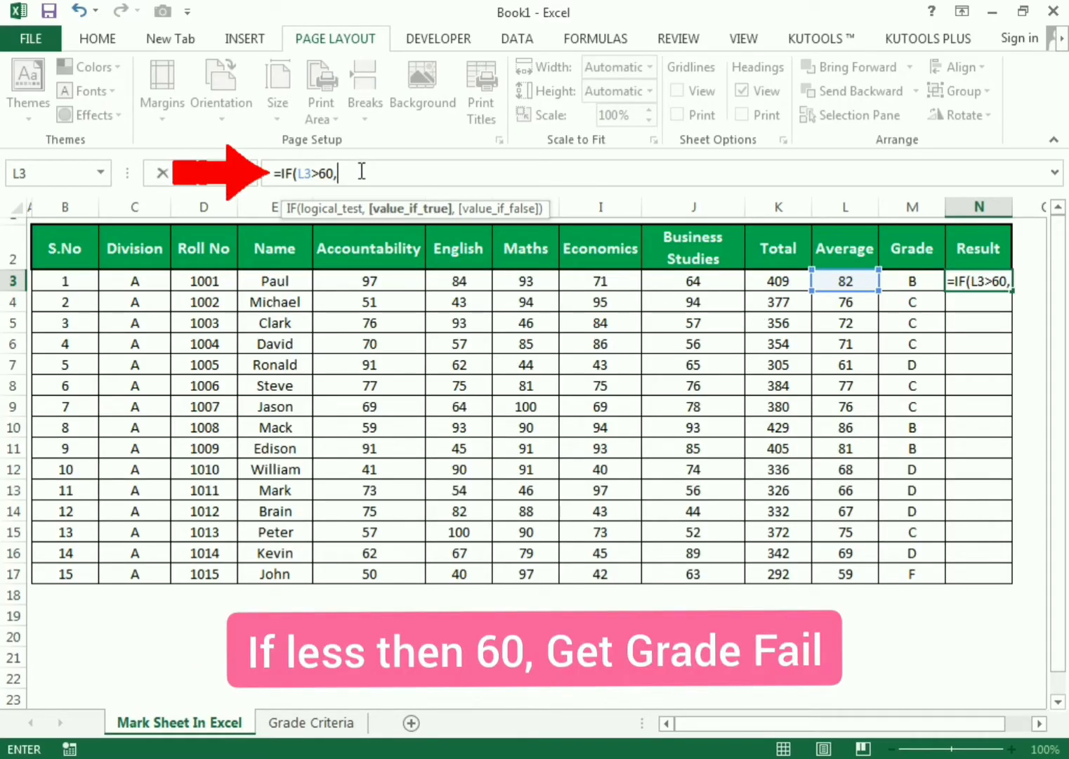
- Change the threshold to 59 and add the "PASS","FAIL" outcomes to the IF formula
left_click(326, 173)
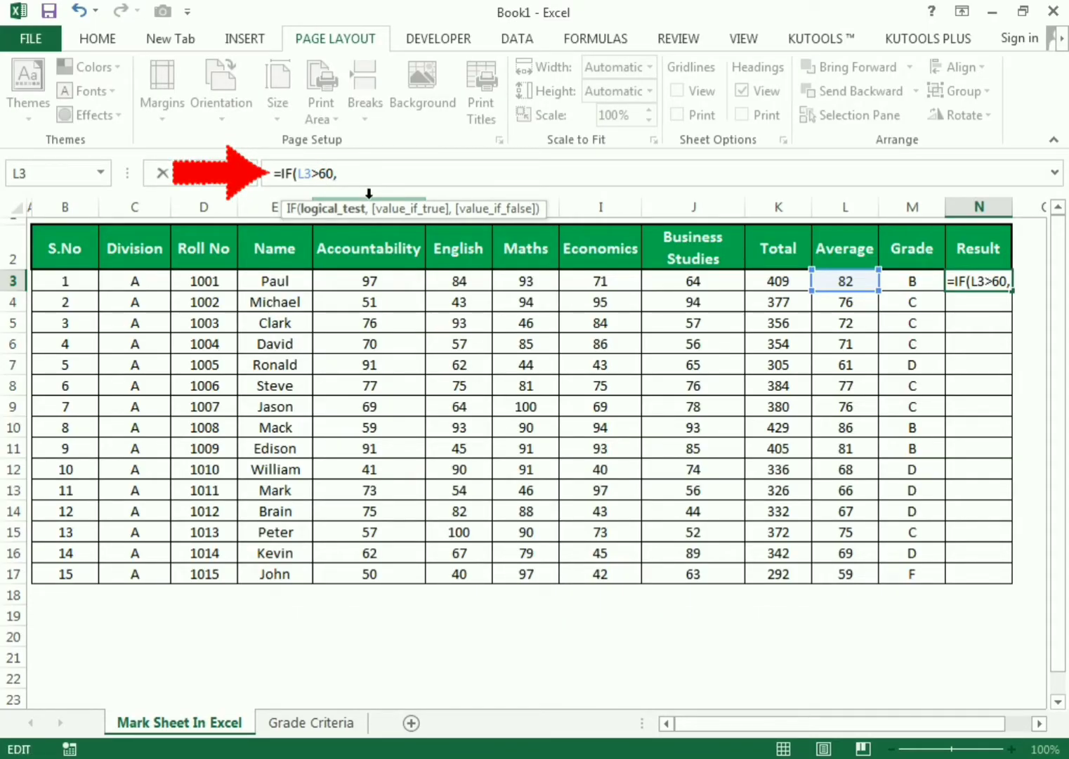
key("BackSpace")
type("59")
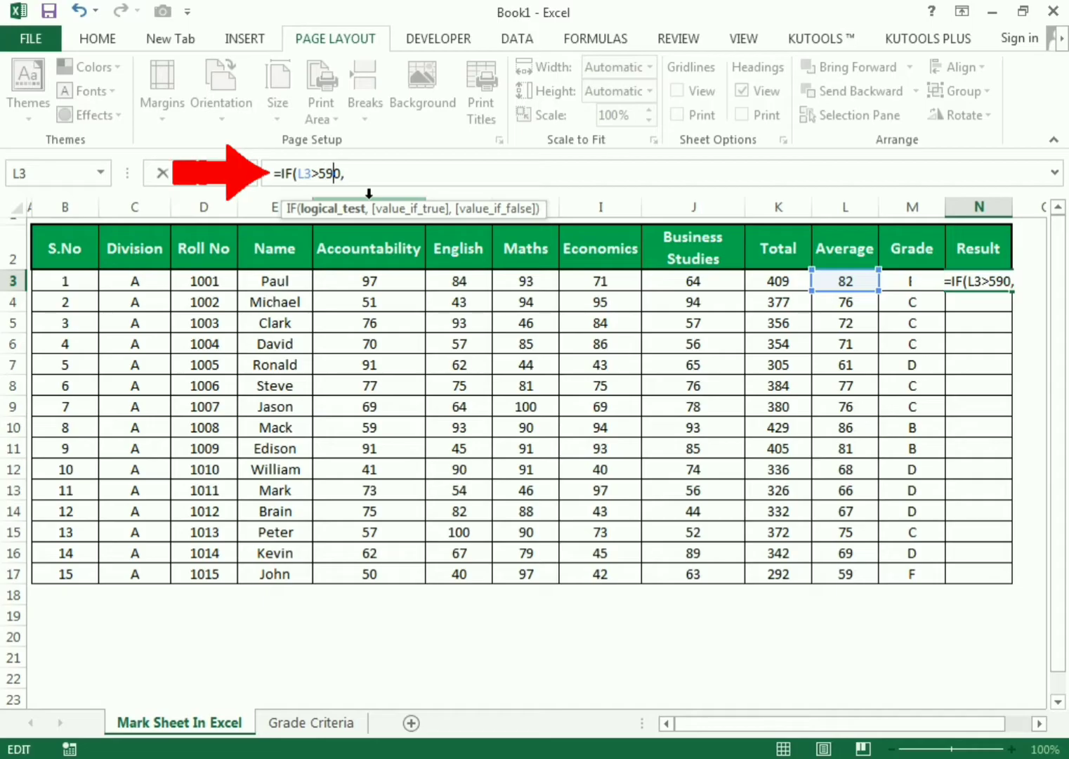
key("Delete")
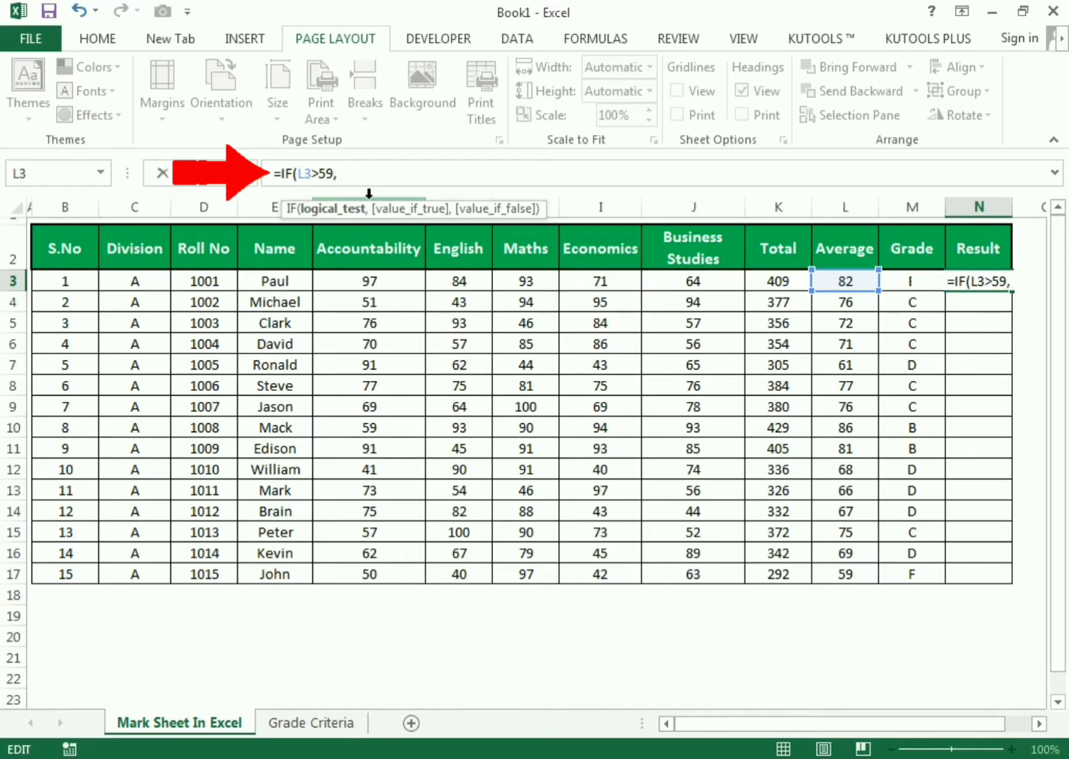
key("Right")
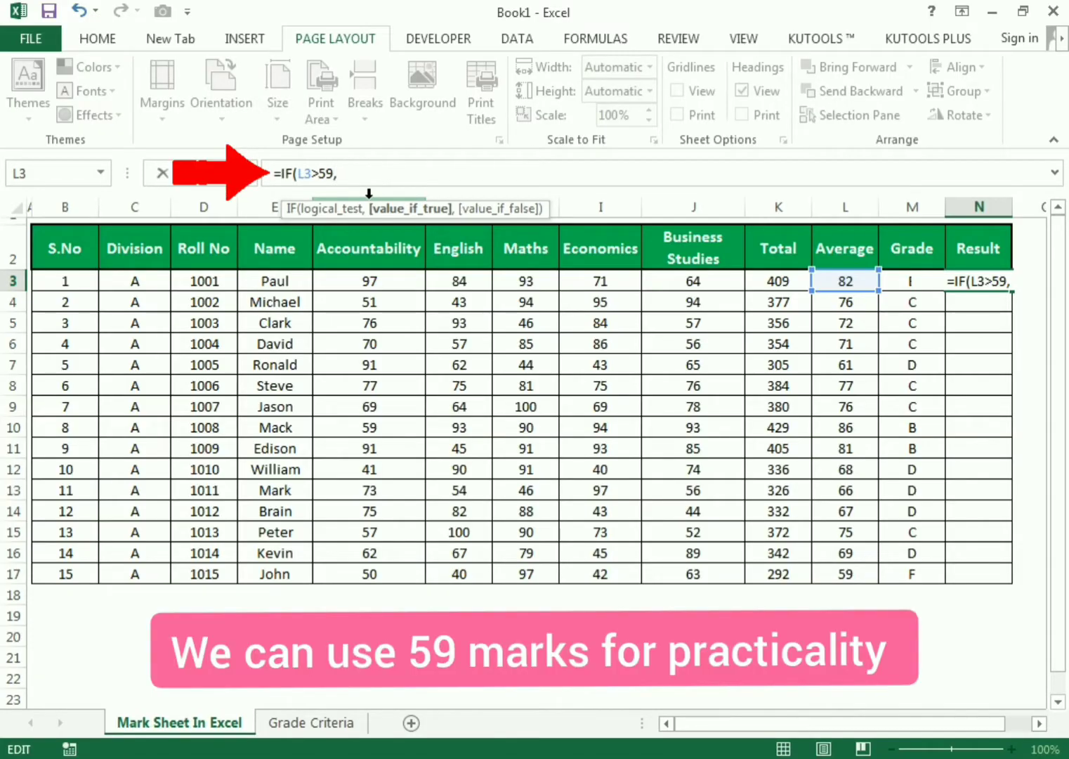
type("\"PA")
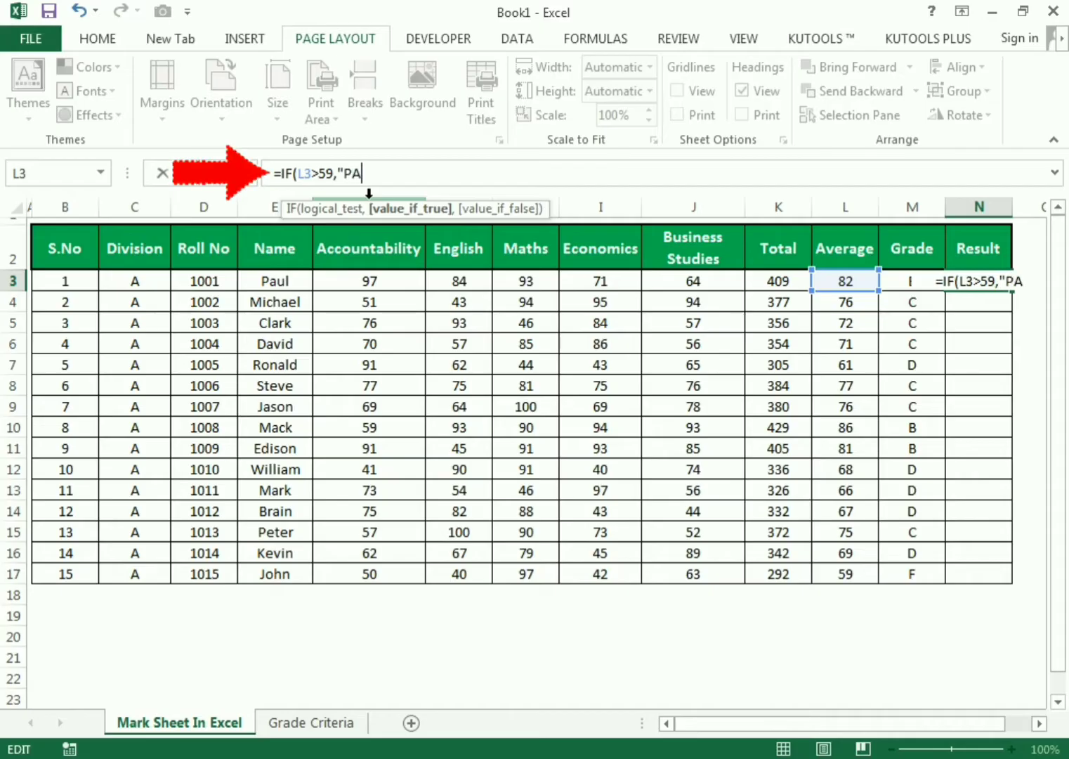
type("SS")
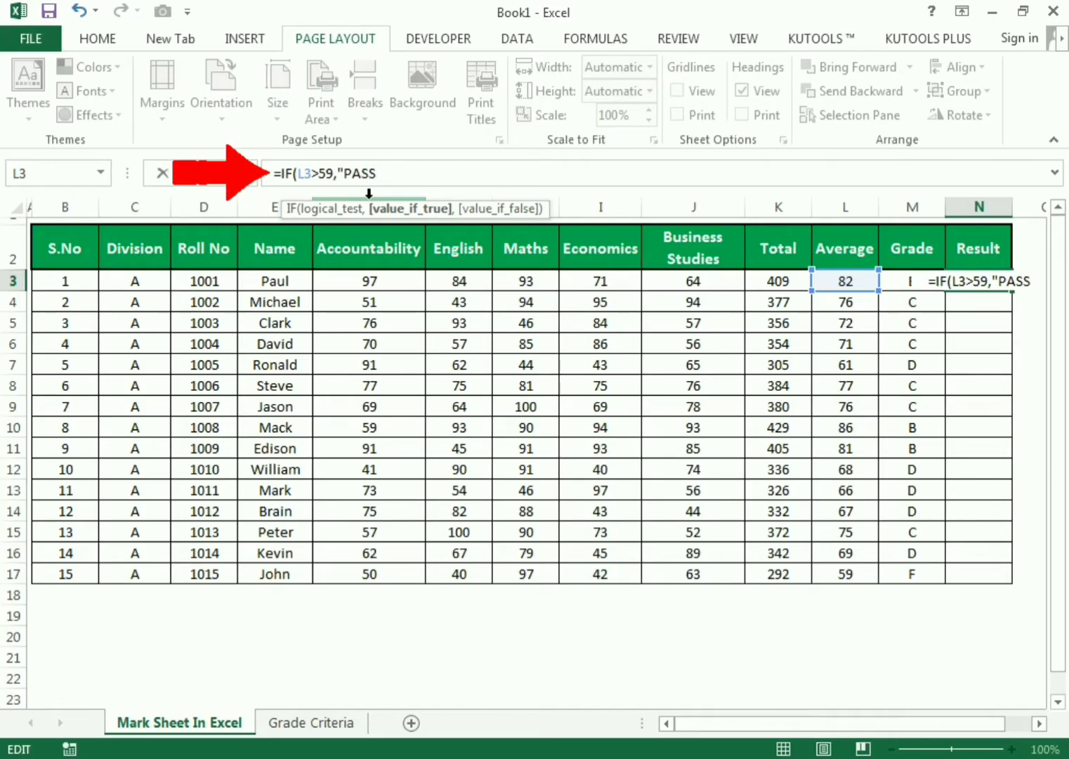
type("\",")
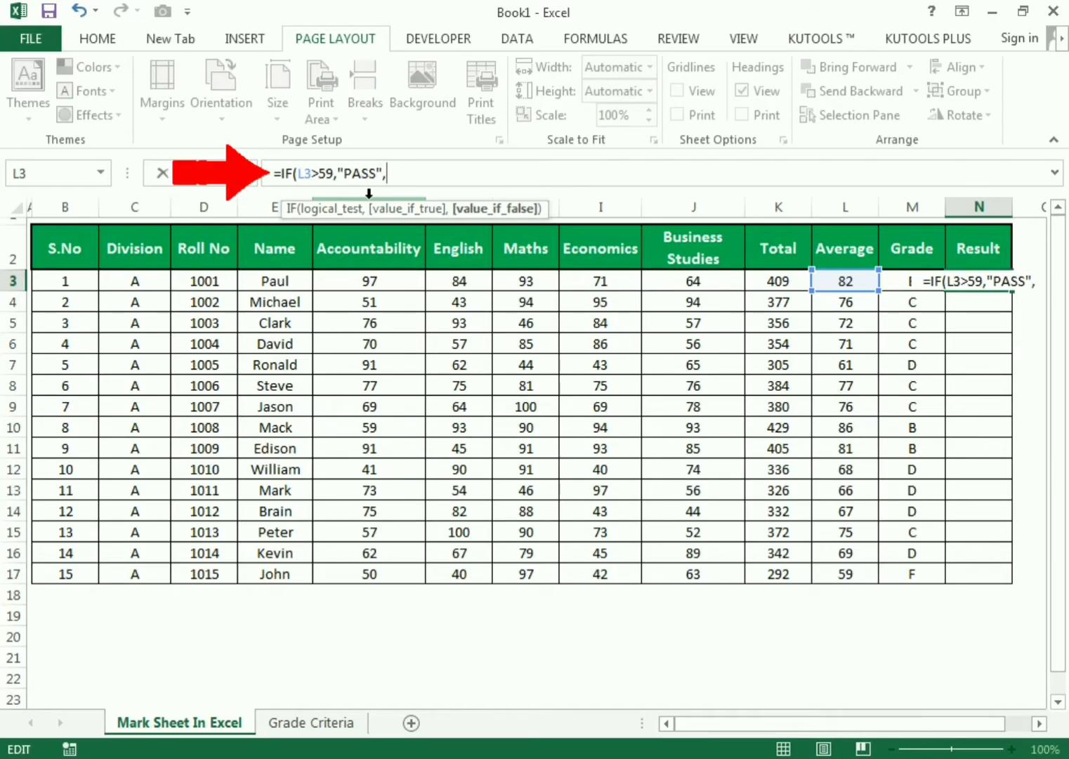
type("\"")
type("FAI")
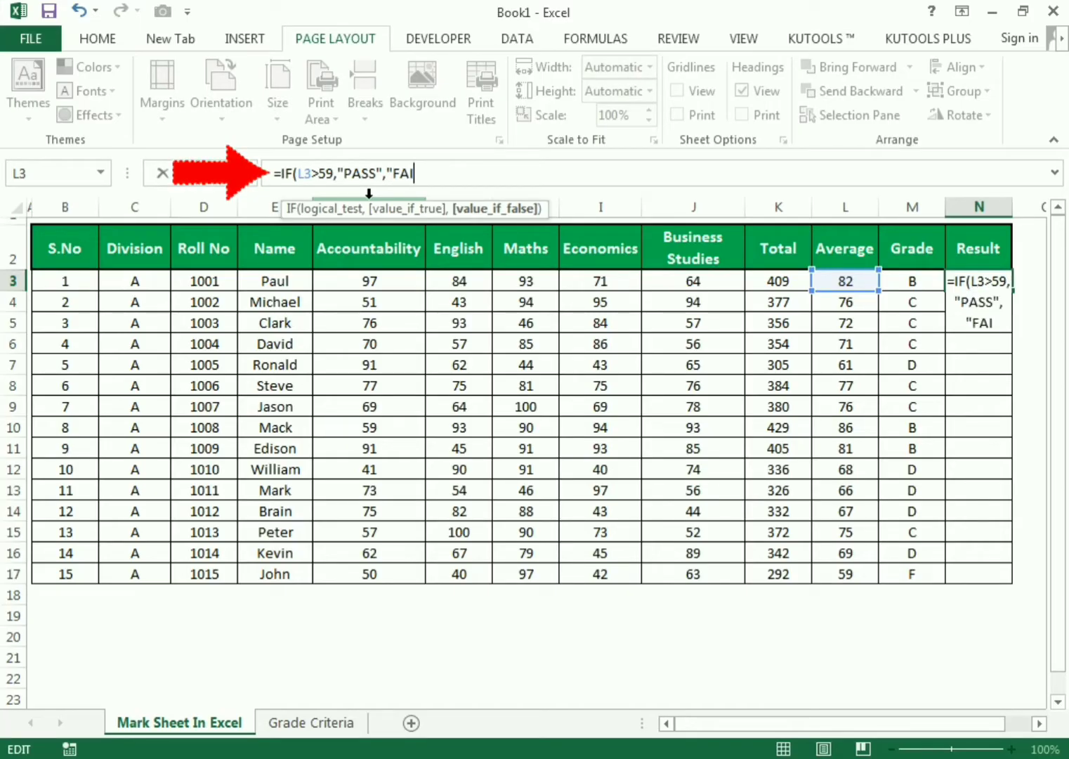
type("L\"")
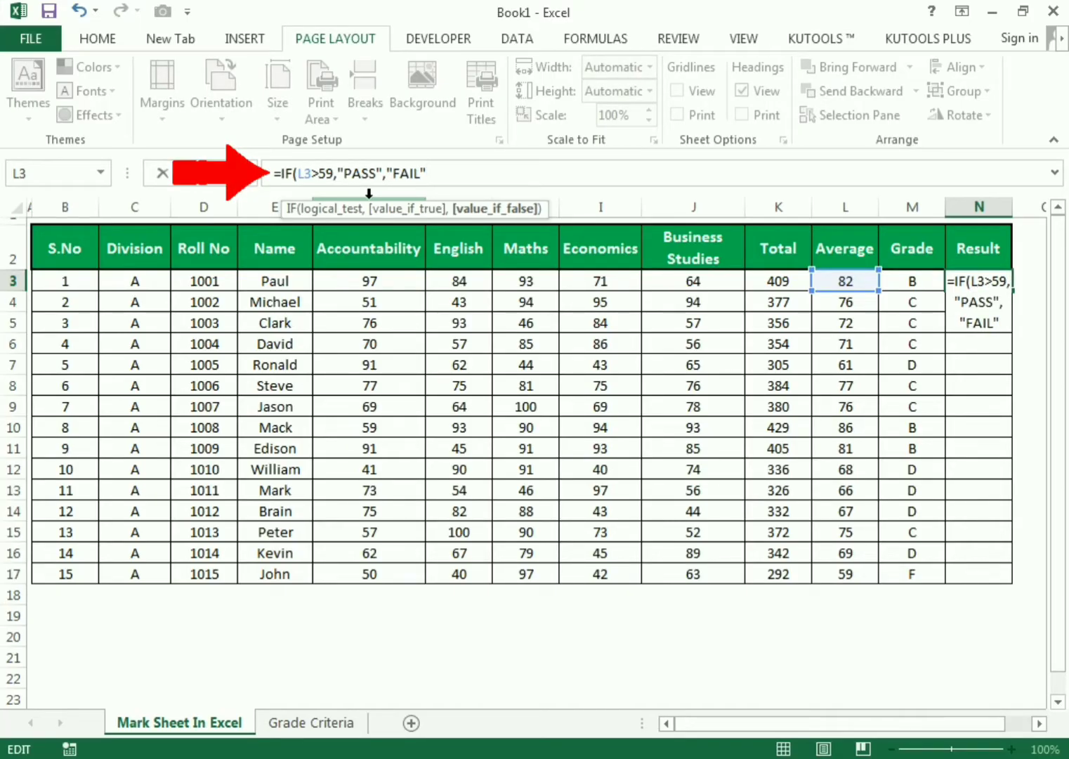
type(")")
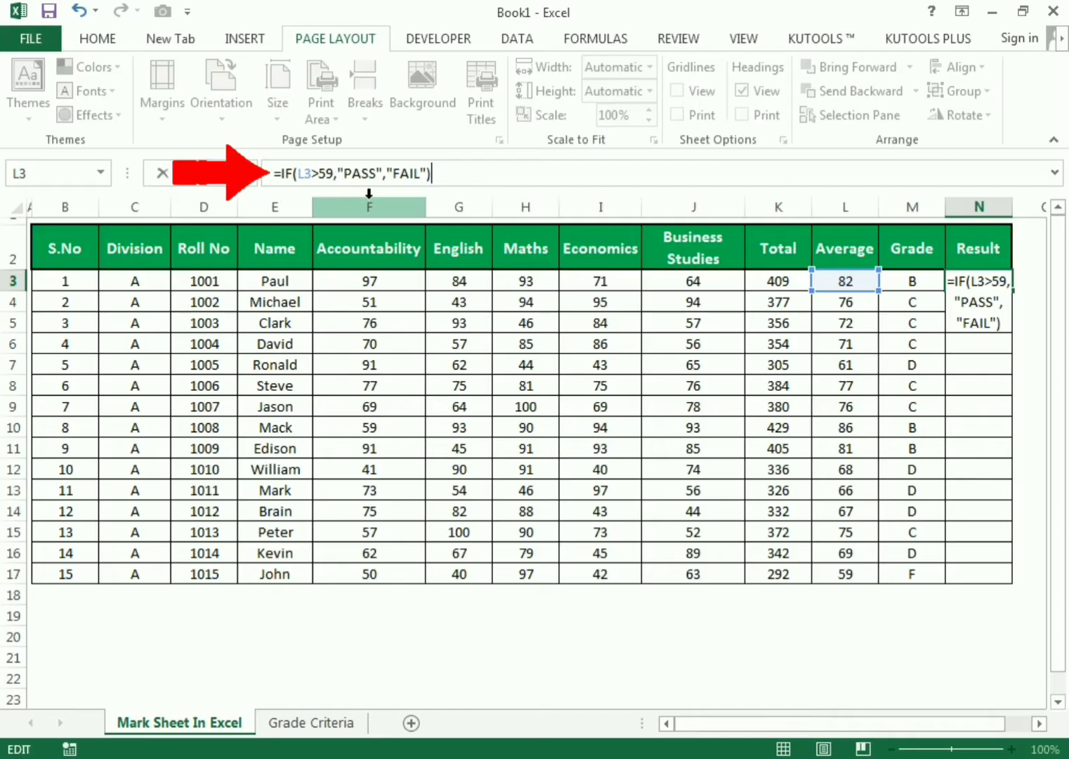
- Commit N3's IF formula and fill it down to N17, giving FAIL only for the last student
key("Return")
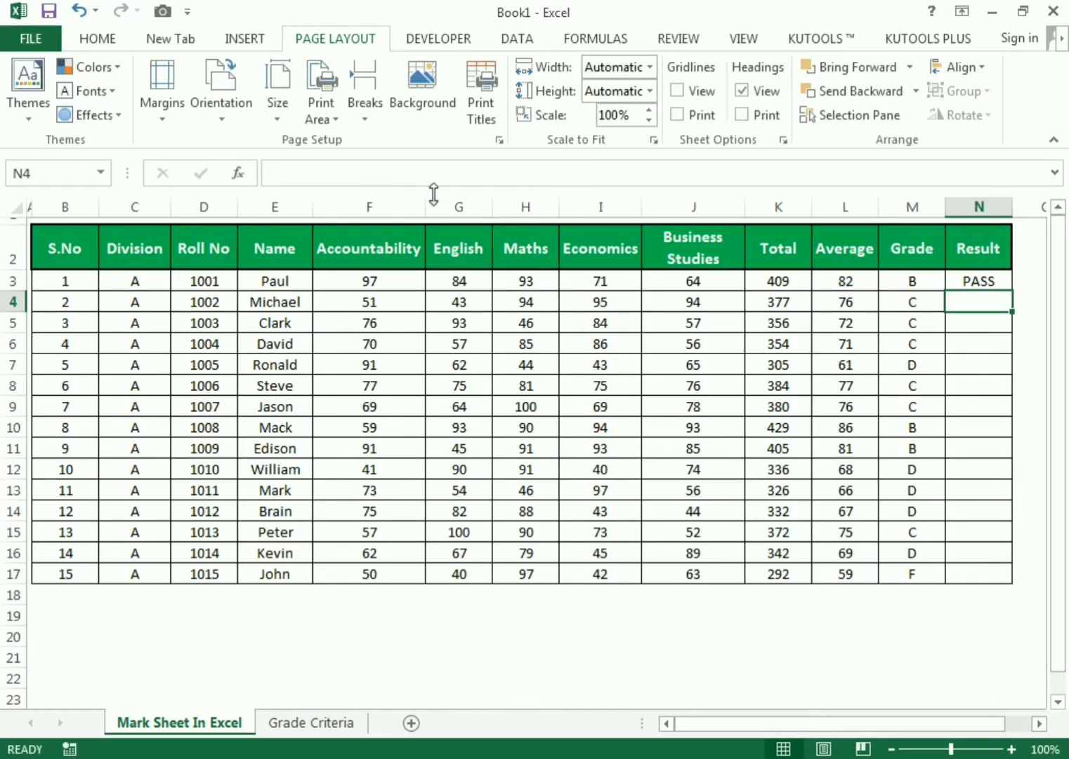
left_click(957, 281)
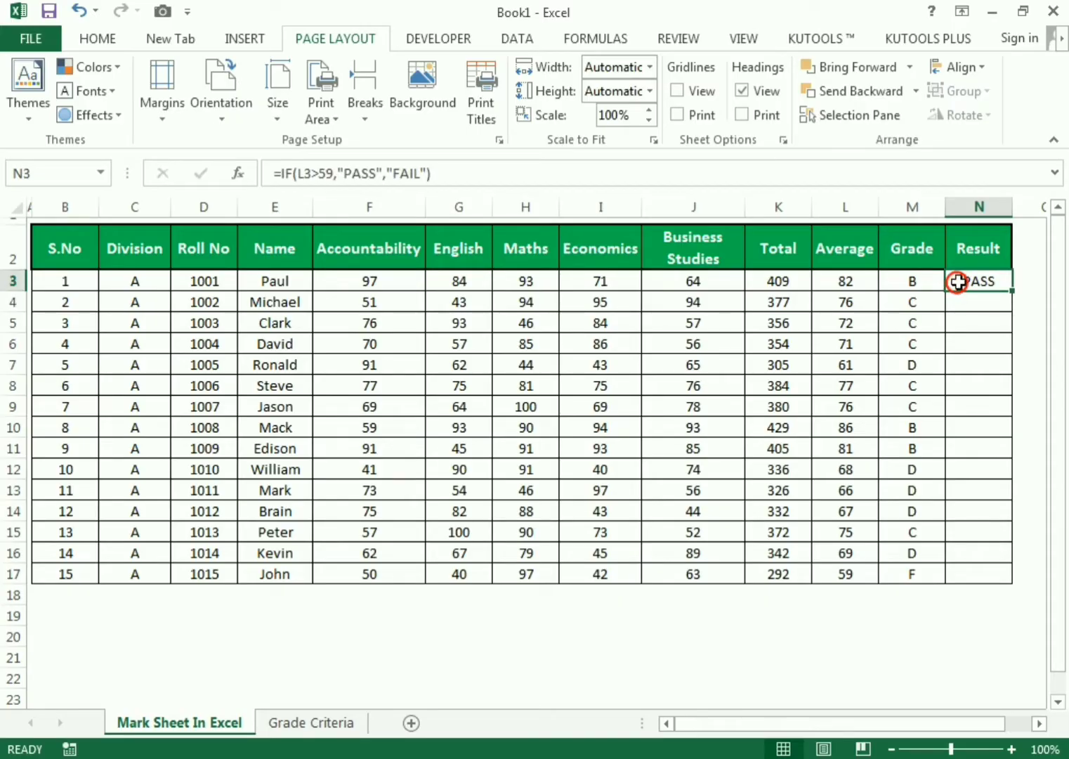
left_click_drag(1014, 294, 1009, 580)
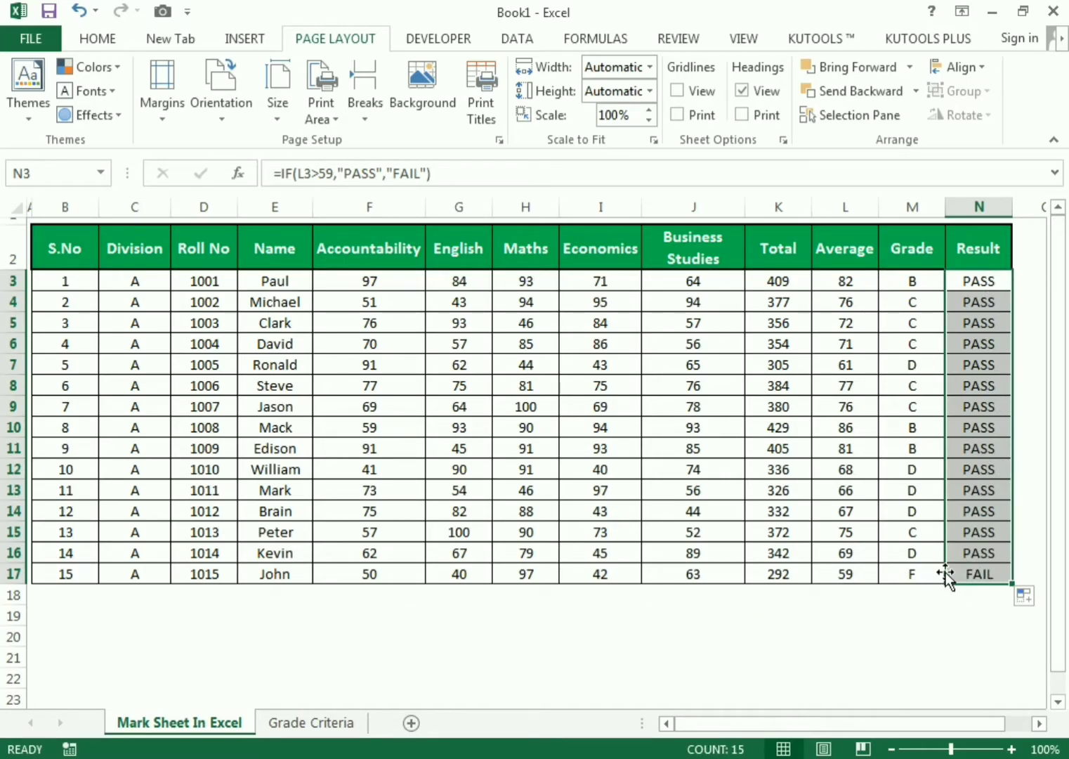
- Change the Accountability mark in F5 to 10
left_click(369, 325)
type("76")
key("ctrl+Return")
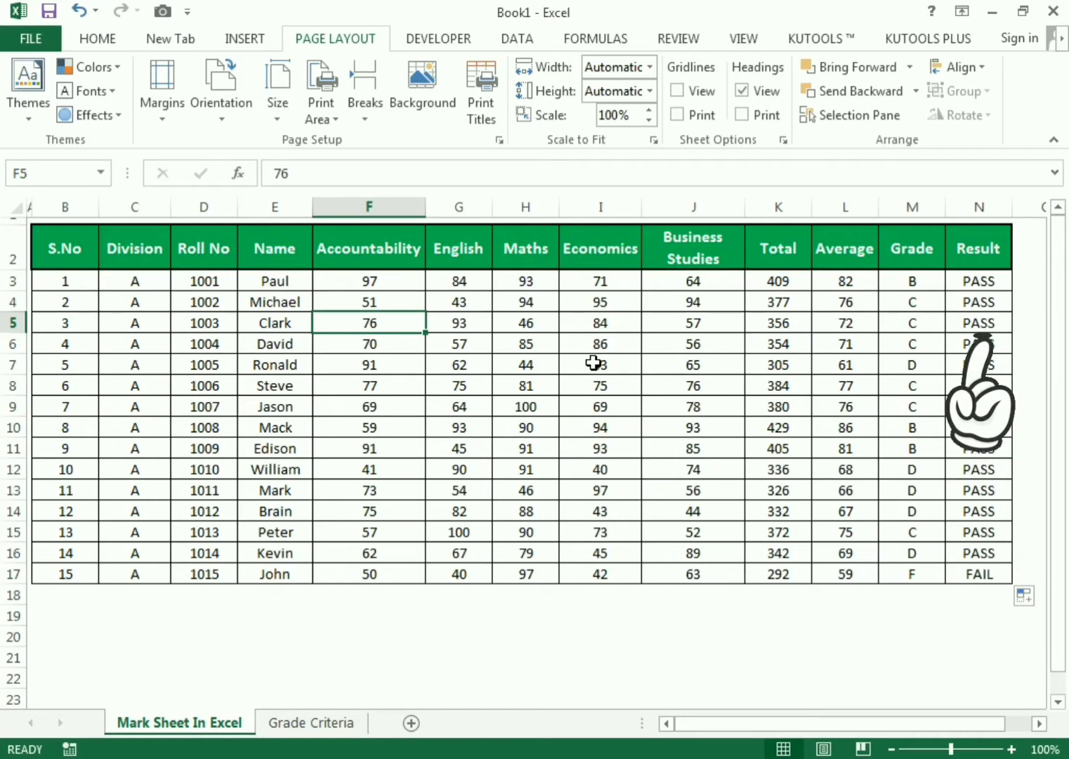
type("10")
key("Return")
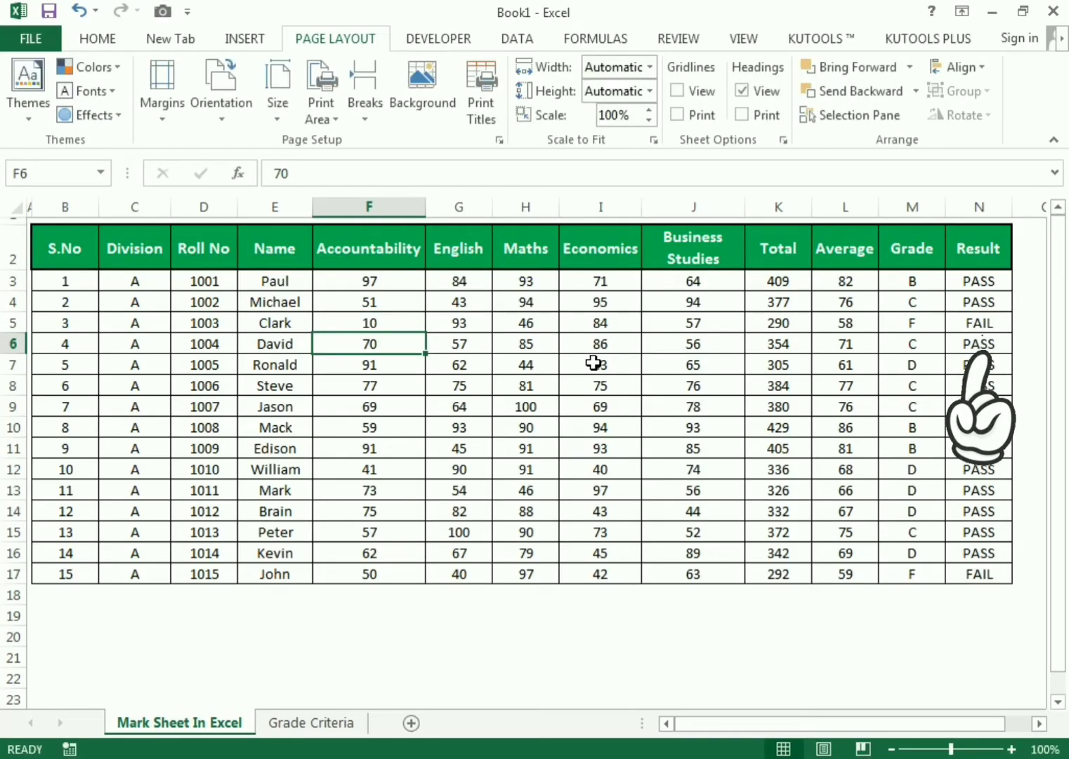
key("Return")
- Lower row 9's Maths and Economics marks to 30 each and check its Average formula
key("Down")
key("Down")
key("Right")
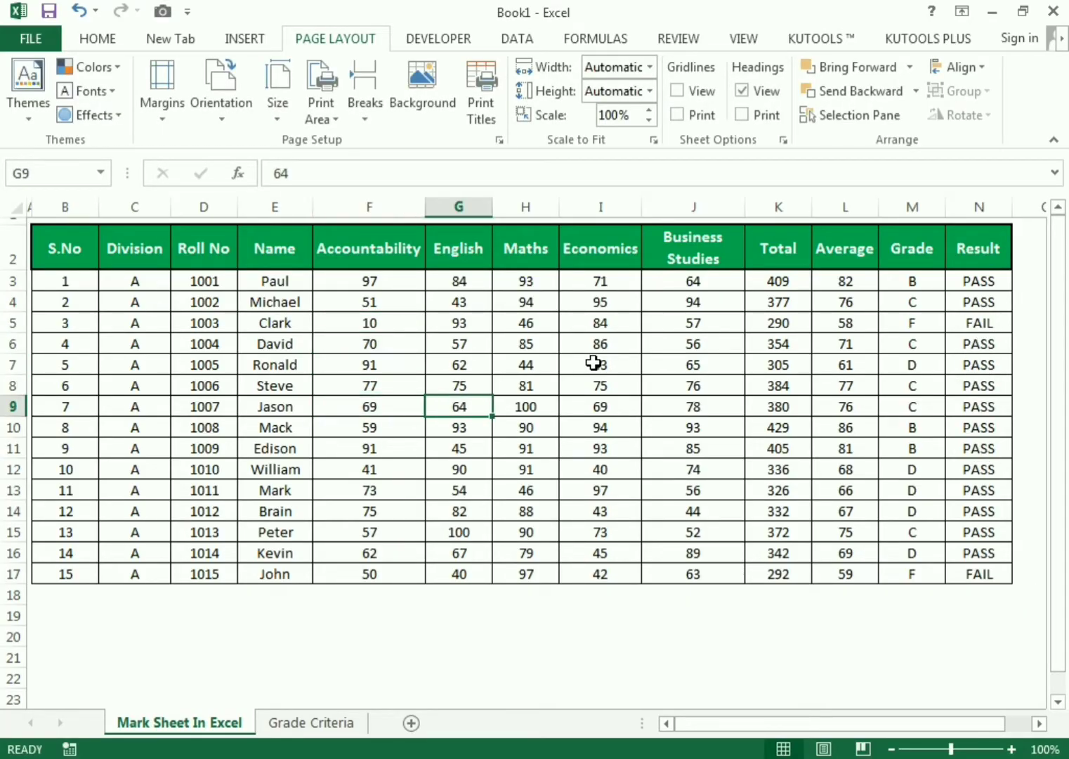
key("Right")
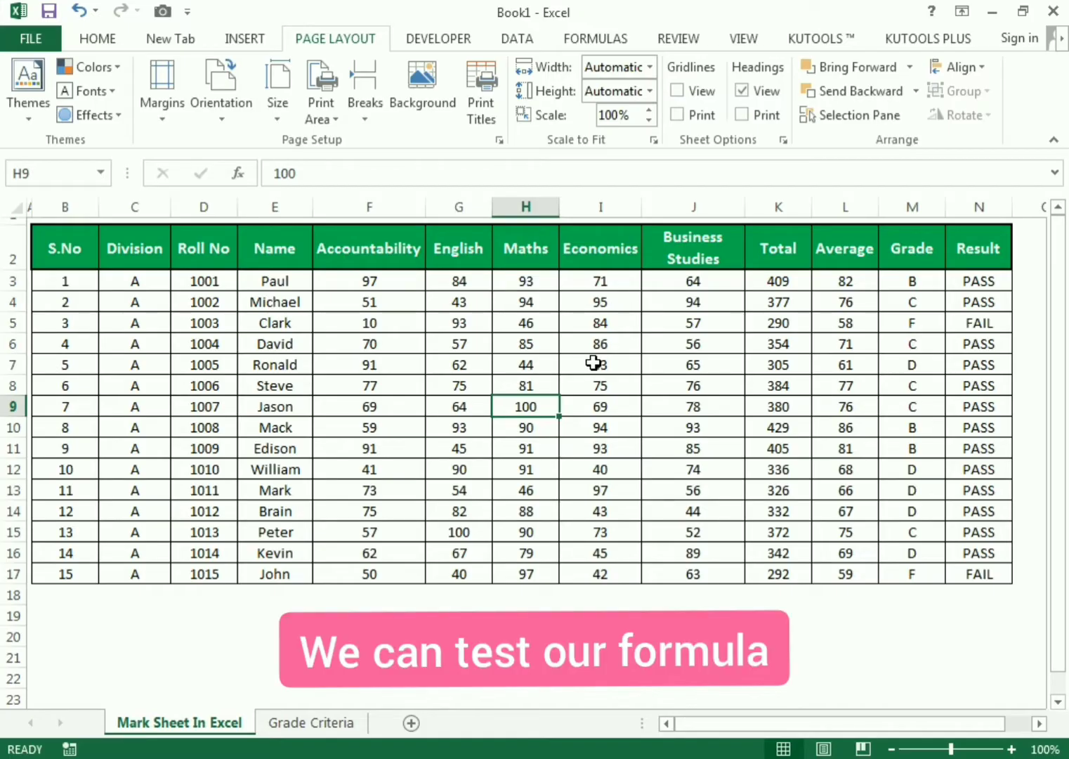
type("30")
key("Return")
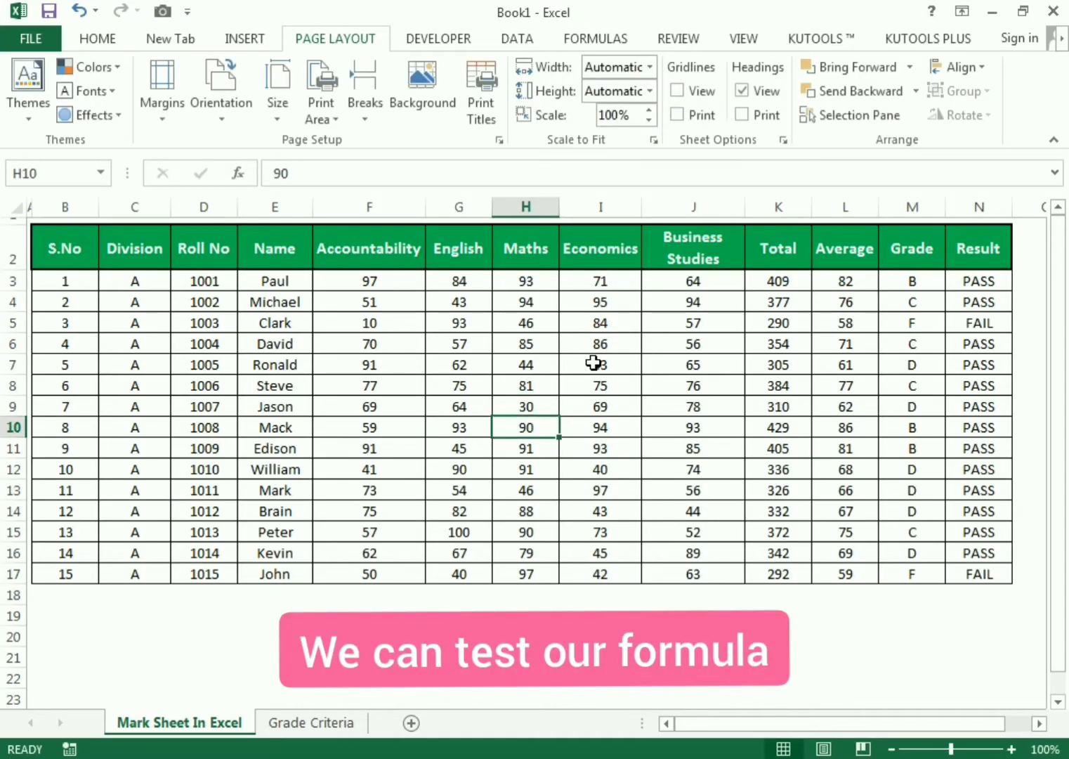
key("Up")
key("Right")
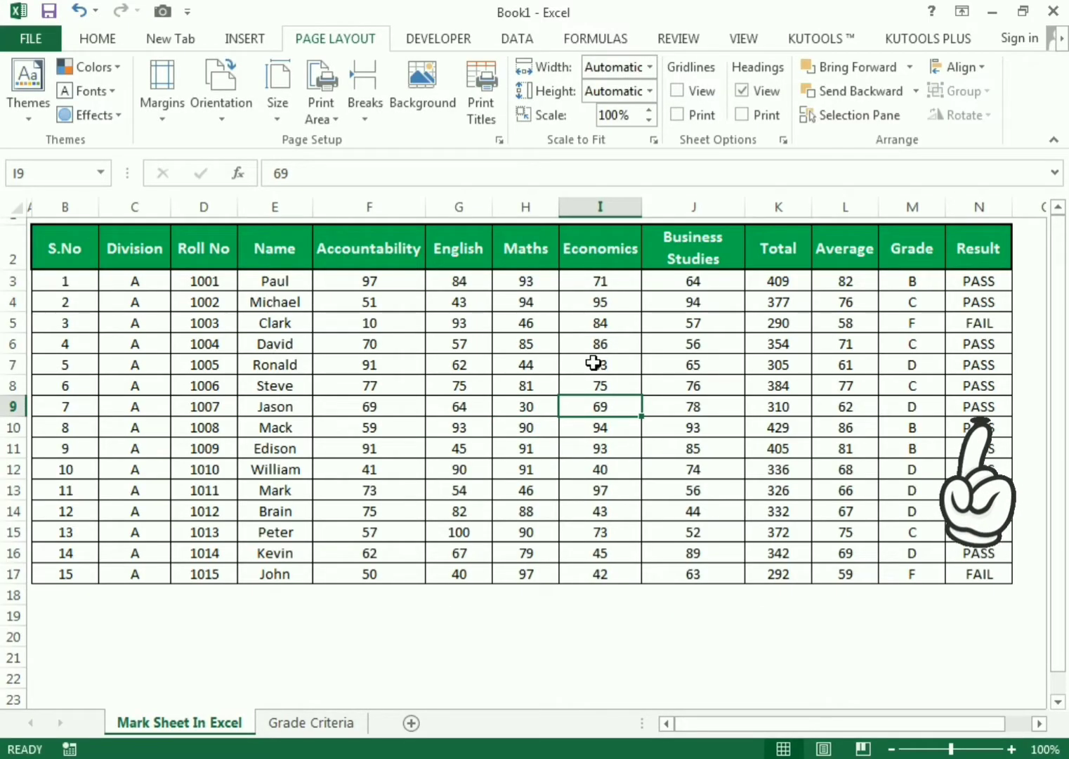
type("30")
key("Return")
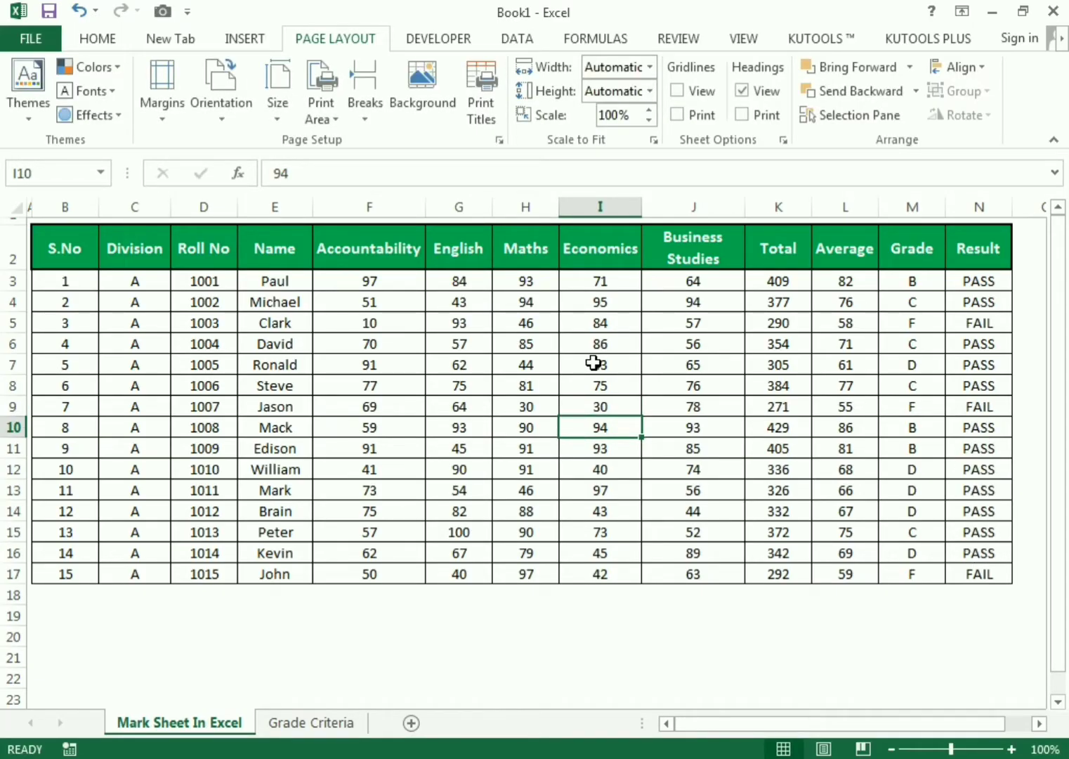
left_click(854, 412)
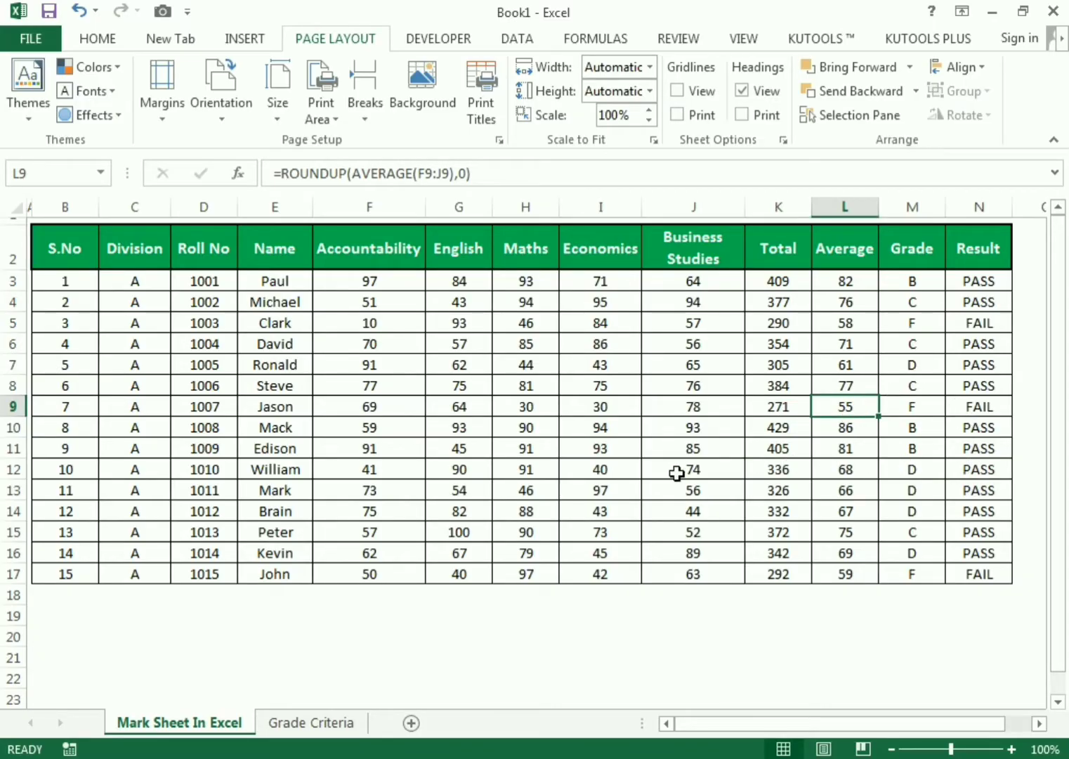
- Set the Economics mark in I13 to 0, then select the Result cells N3:N16
left_click(603, 489)
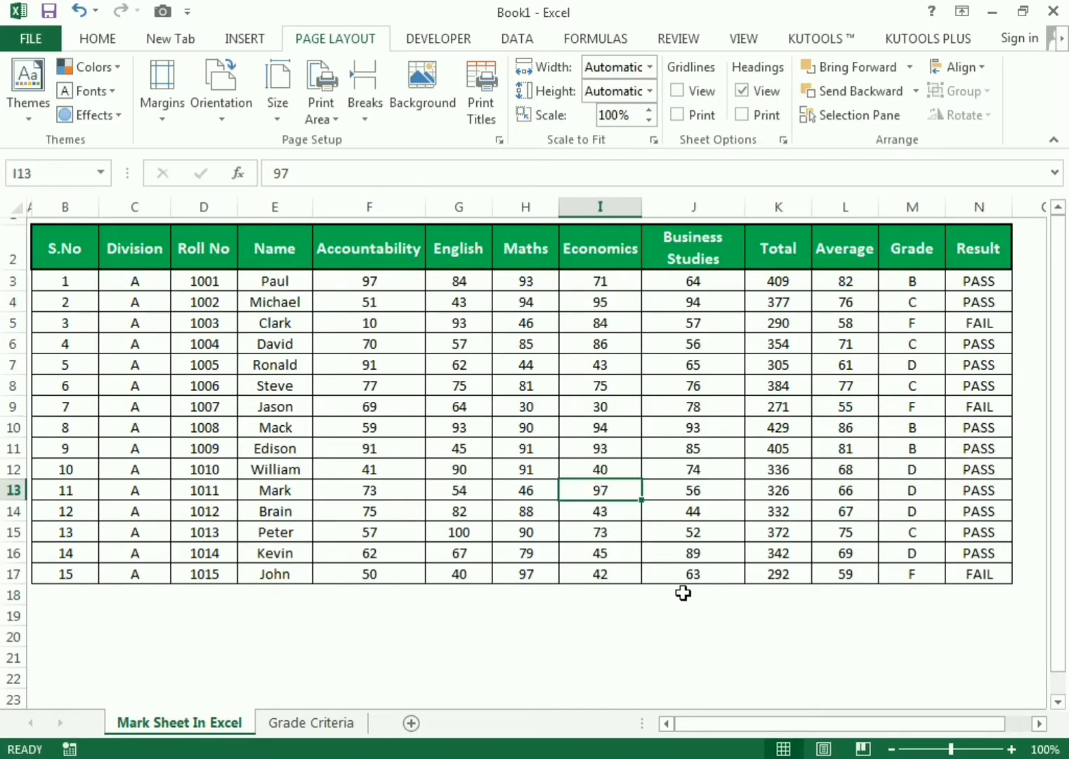
type("0")
key("Return")
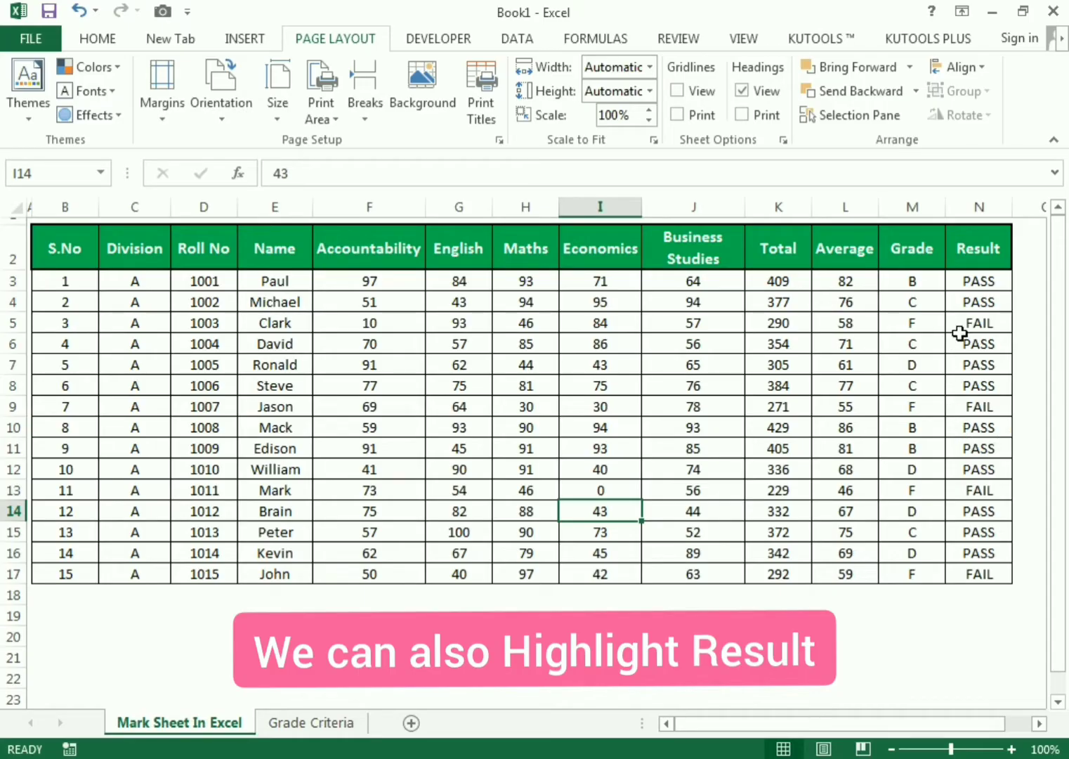
left_click(876, 656)
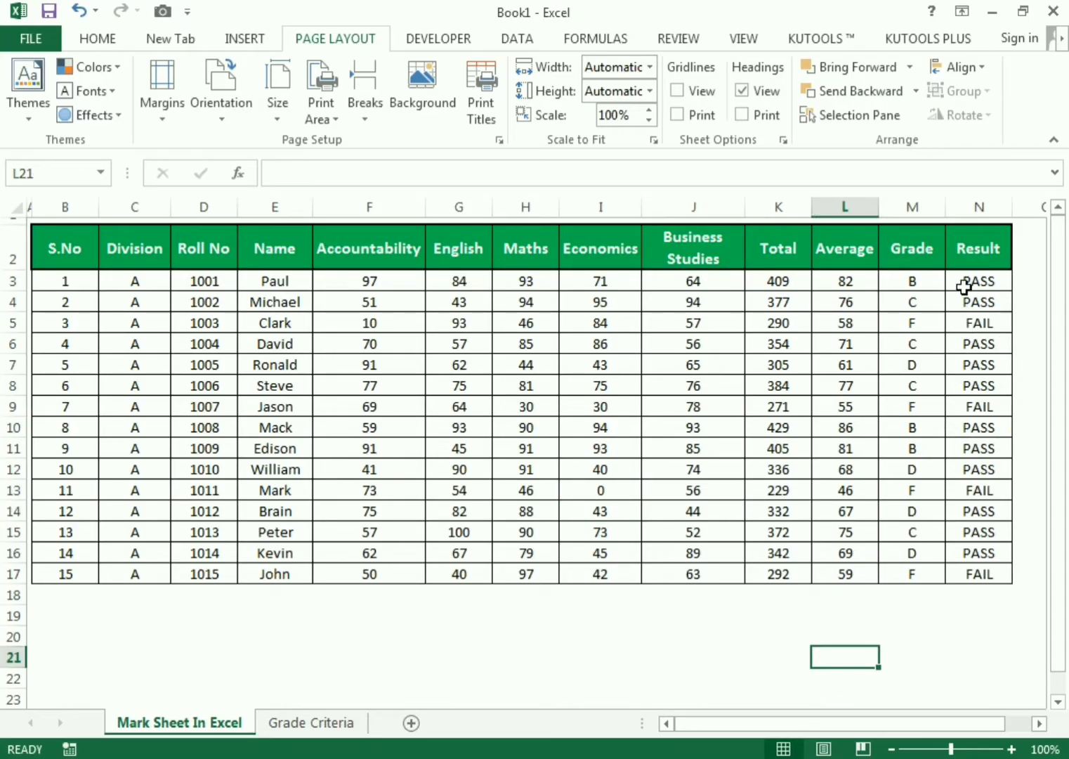
left_click_drag(964, 287, 976, 562)
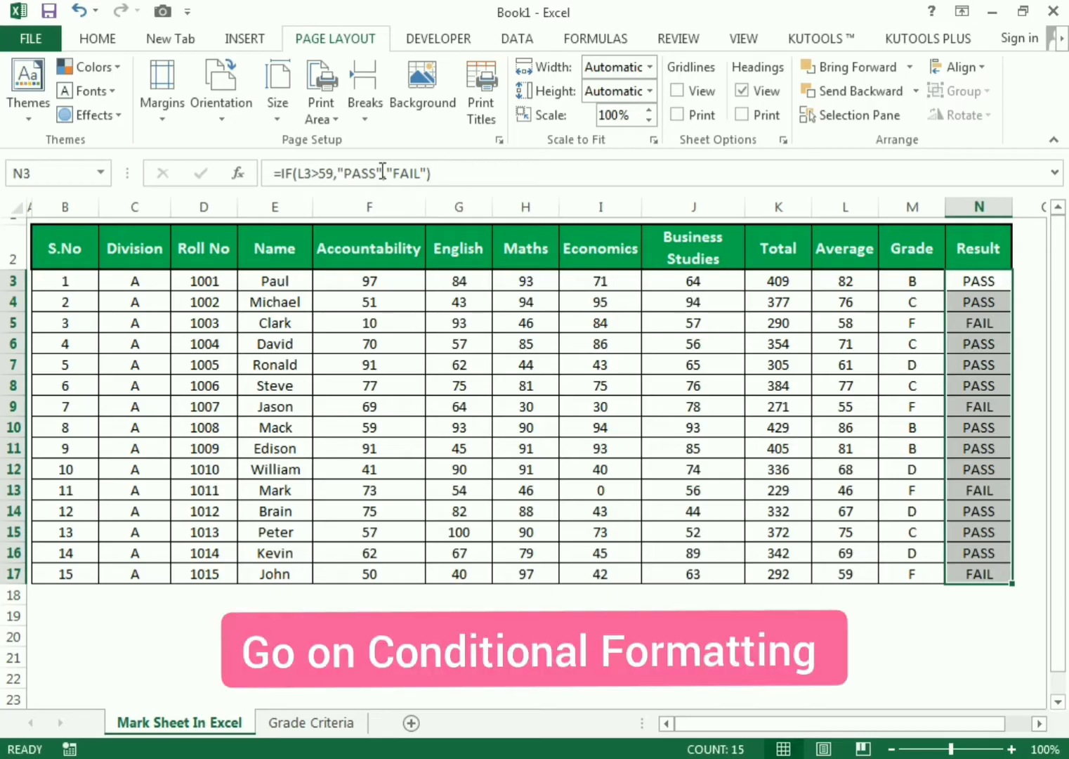
- Start a new conditional formatting rule for the selected Result cells
left_click(104, 42)
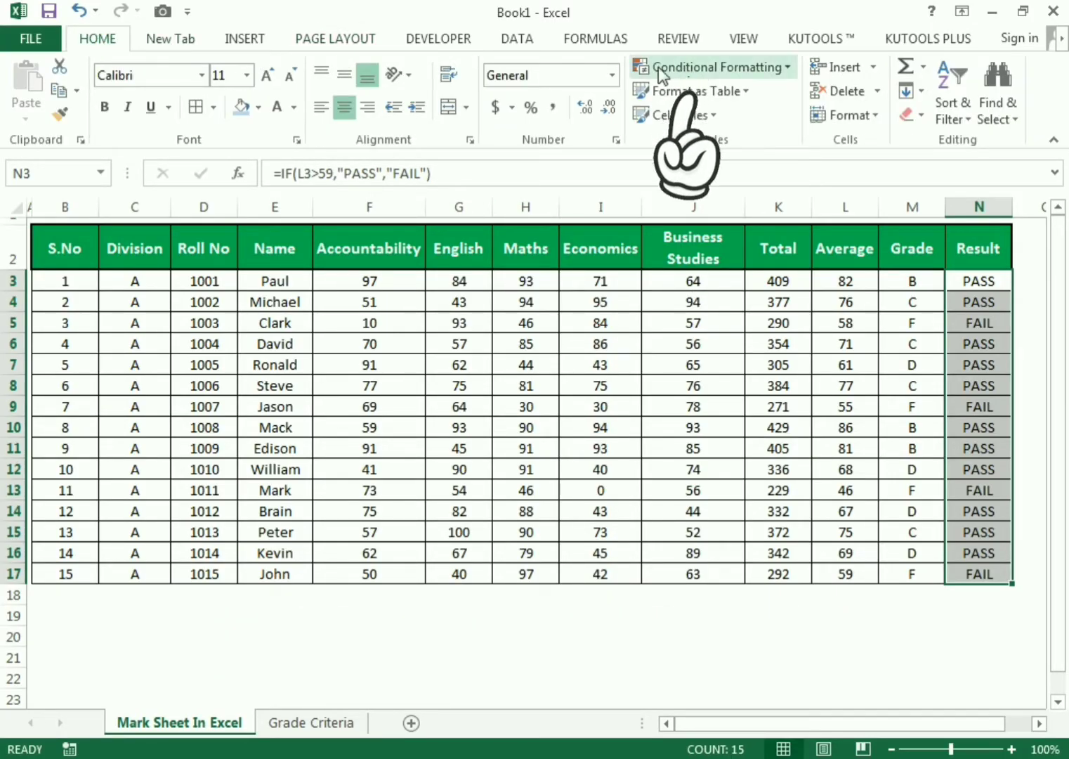
left_click(704, 67)
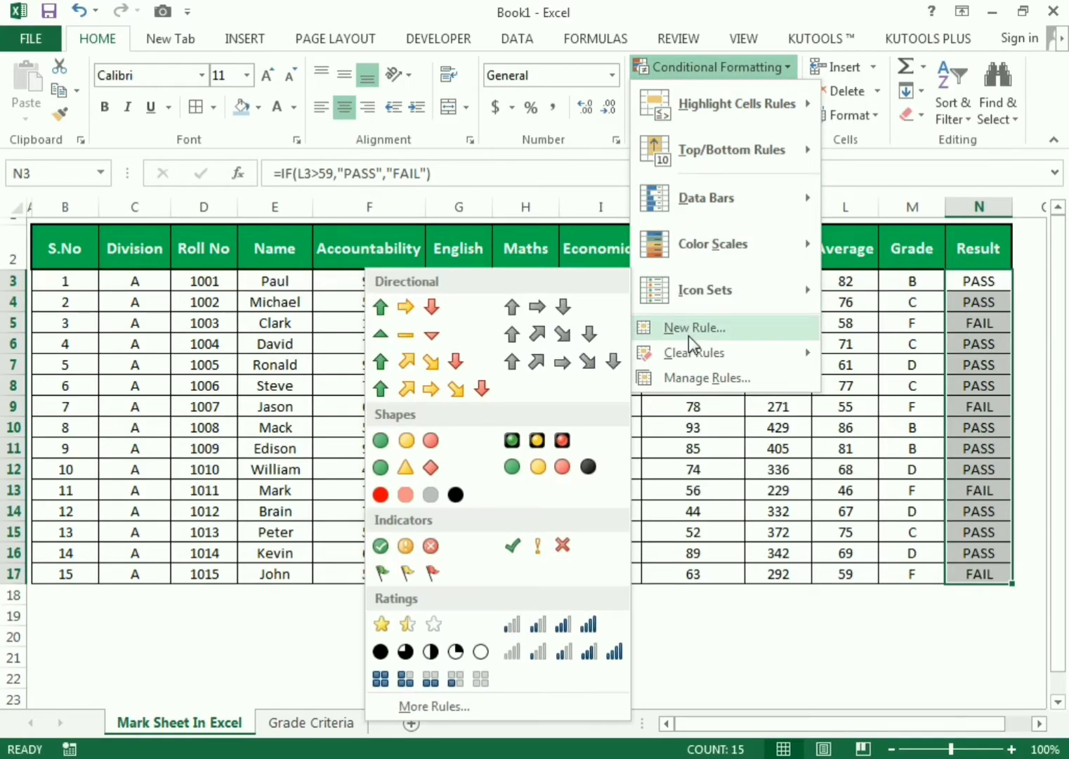
left_click(673, 327)
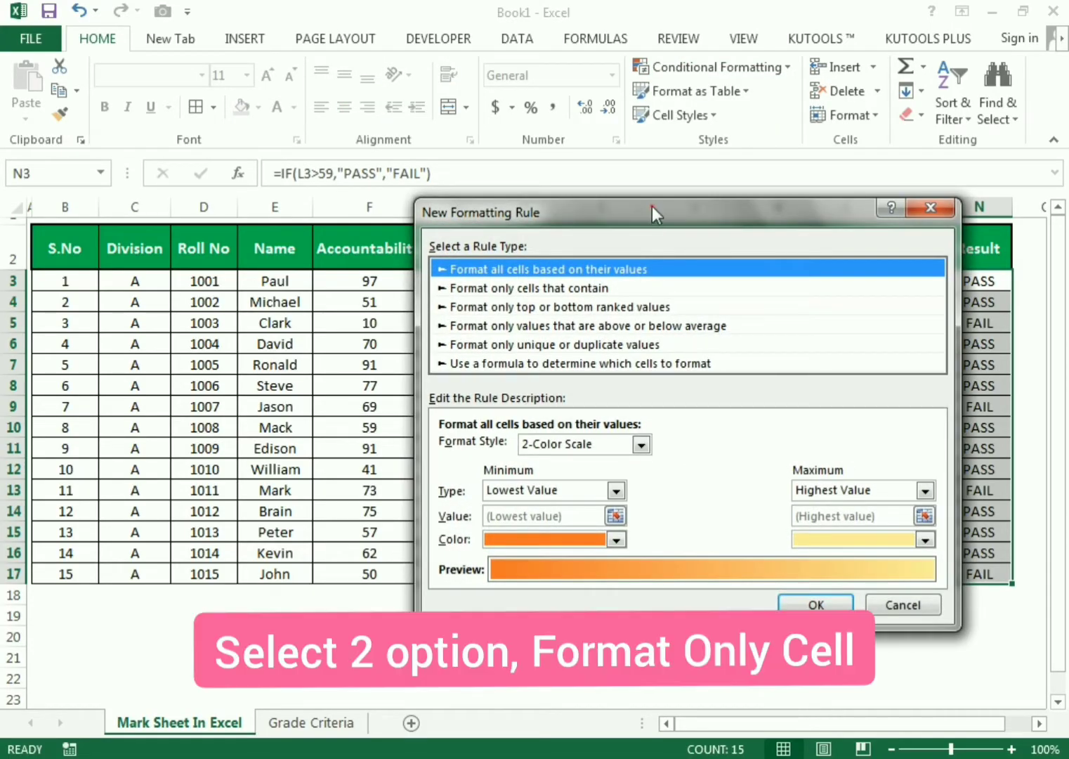
left_click_drag(652, 206, 521, 212)
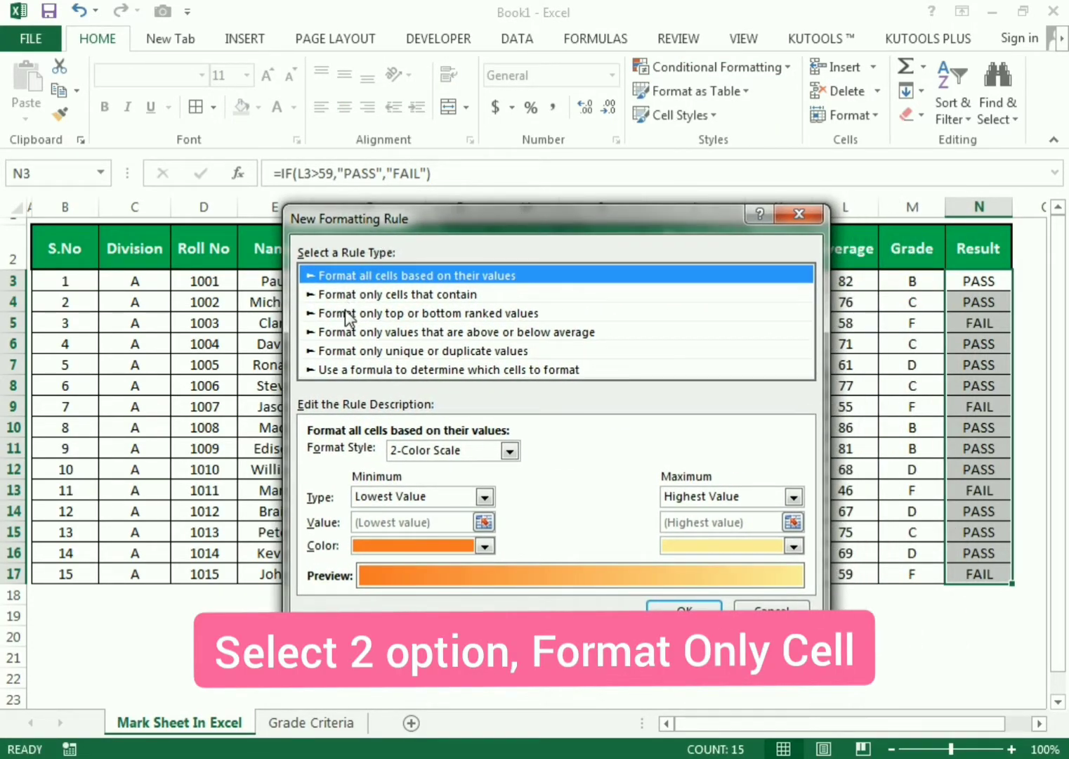
- Make the rule format only cells containing the specific text PASS
left_click(345, 333)
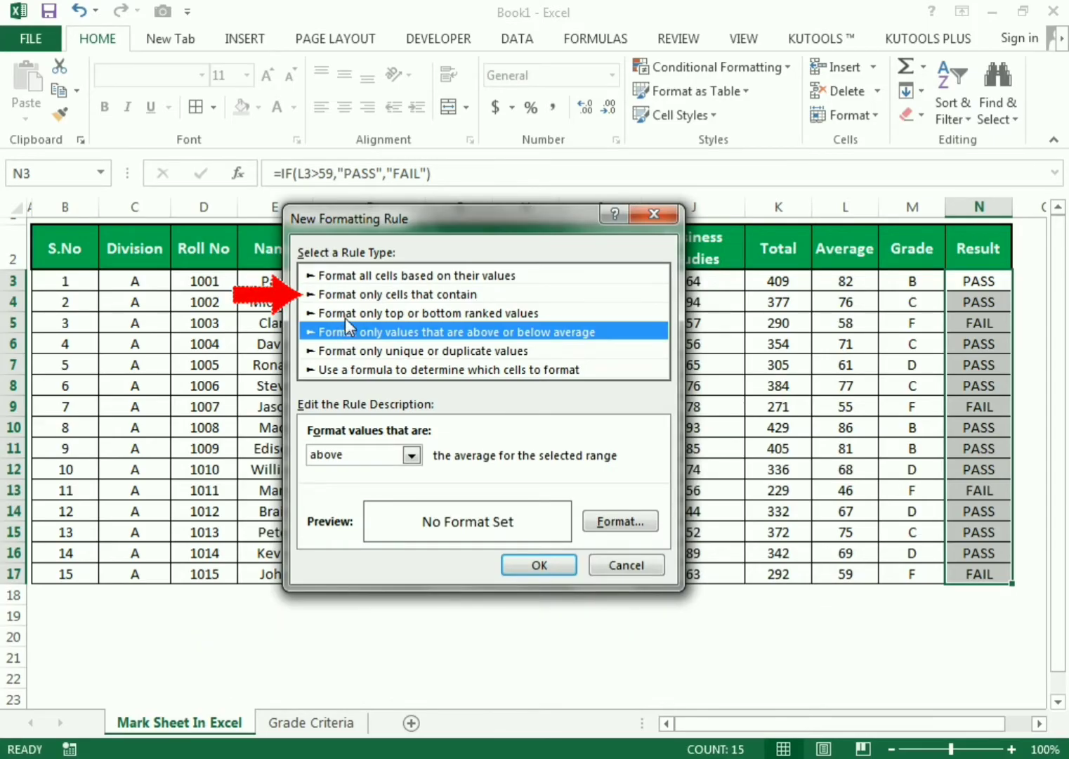
left_click(345, 315)
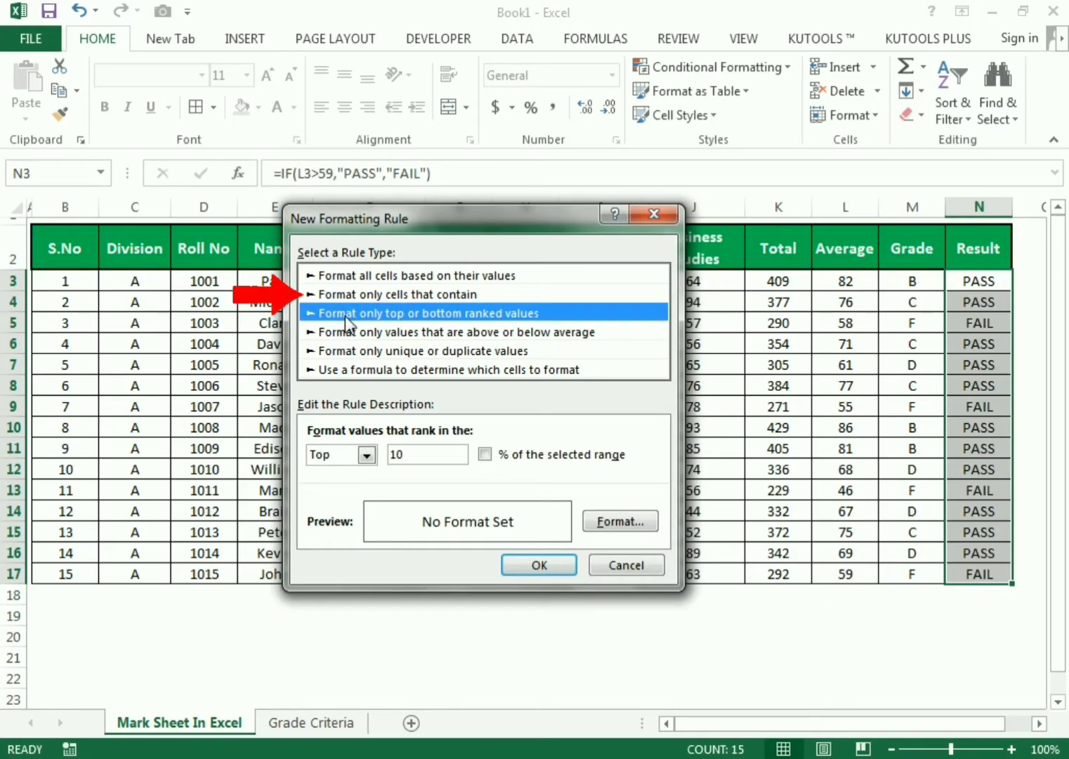
left_click(345, 295)
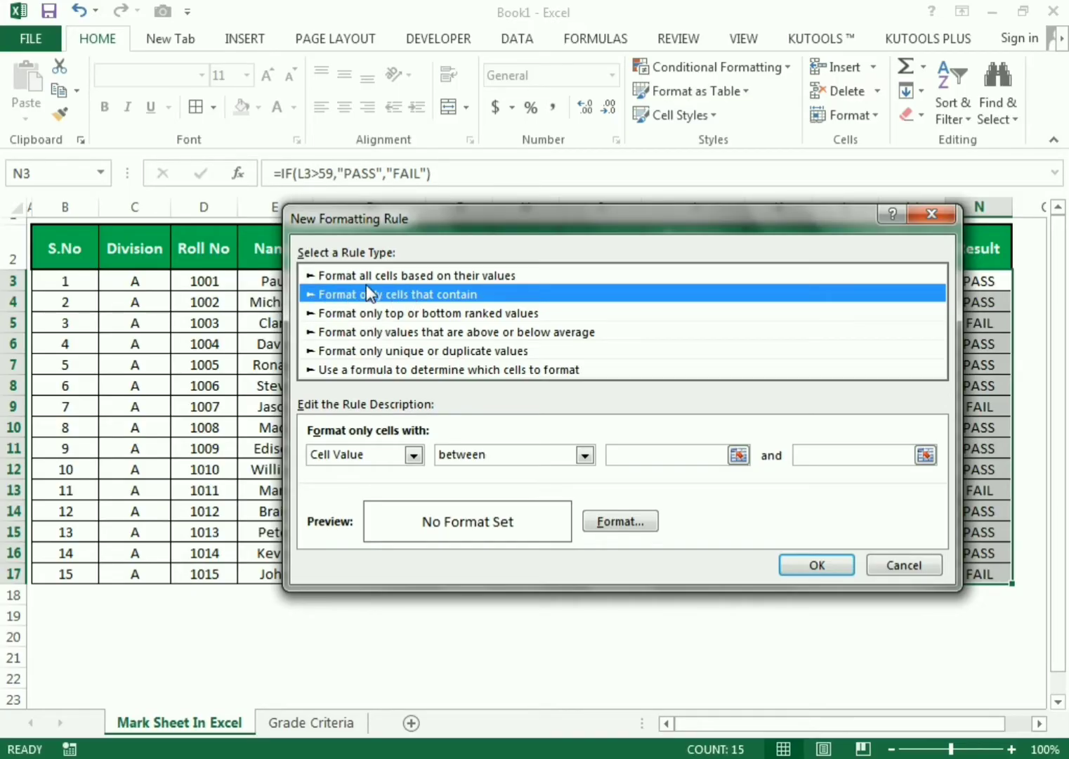
left_click(414, 455)
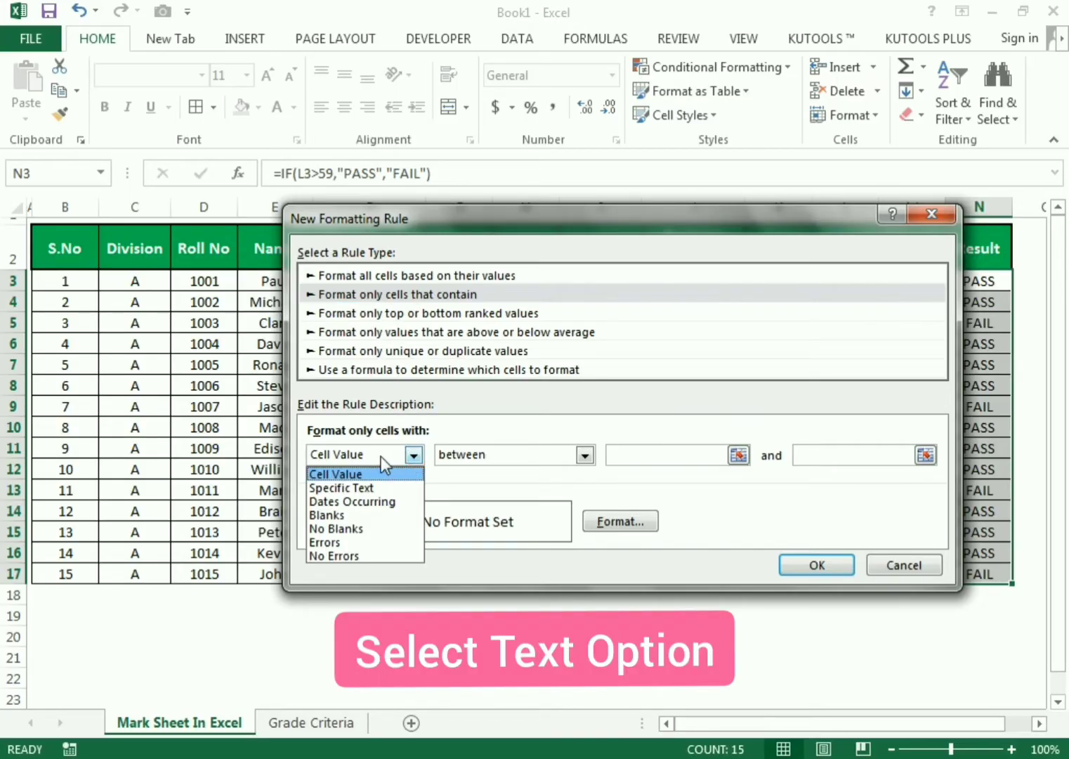
left_click(350, 487)
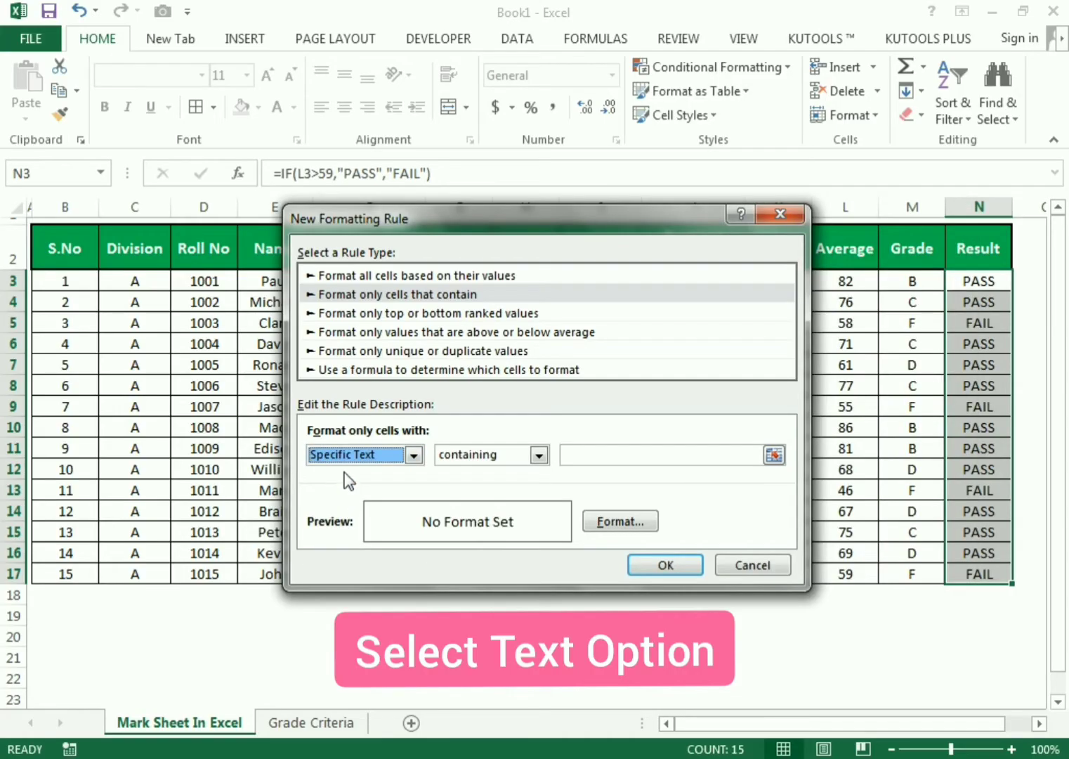
left_click(597, 456)
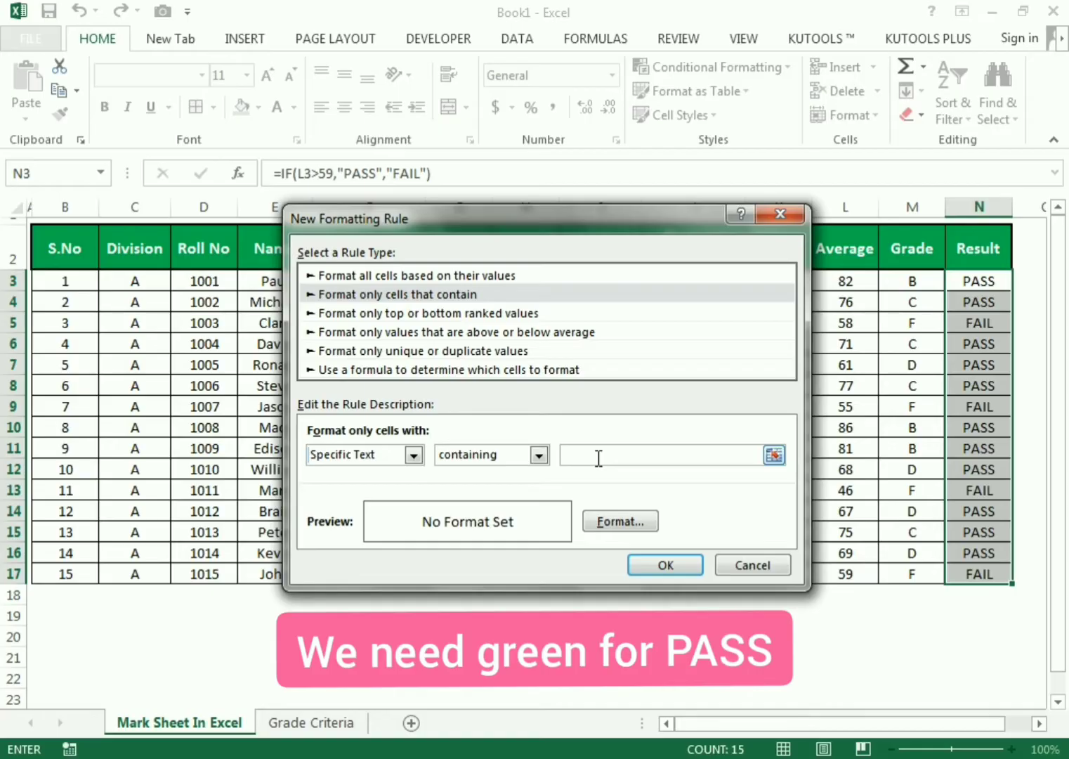
type("P")
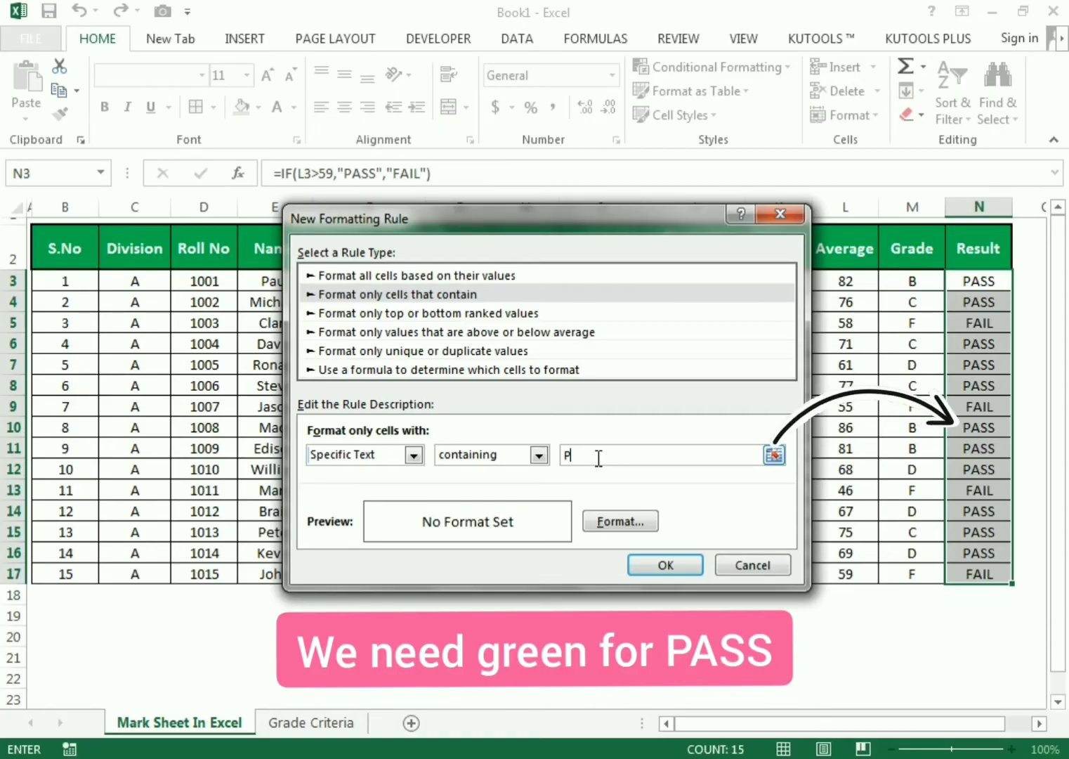
type("ASS")
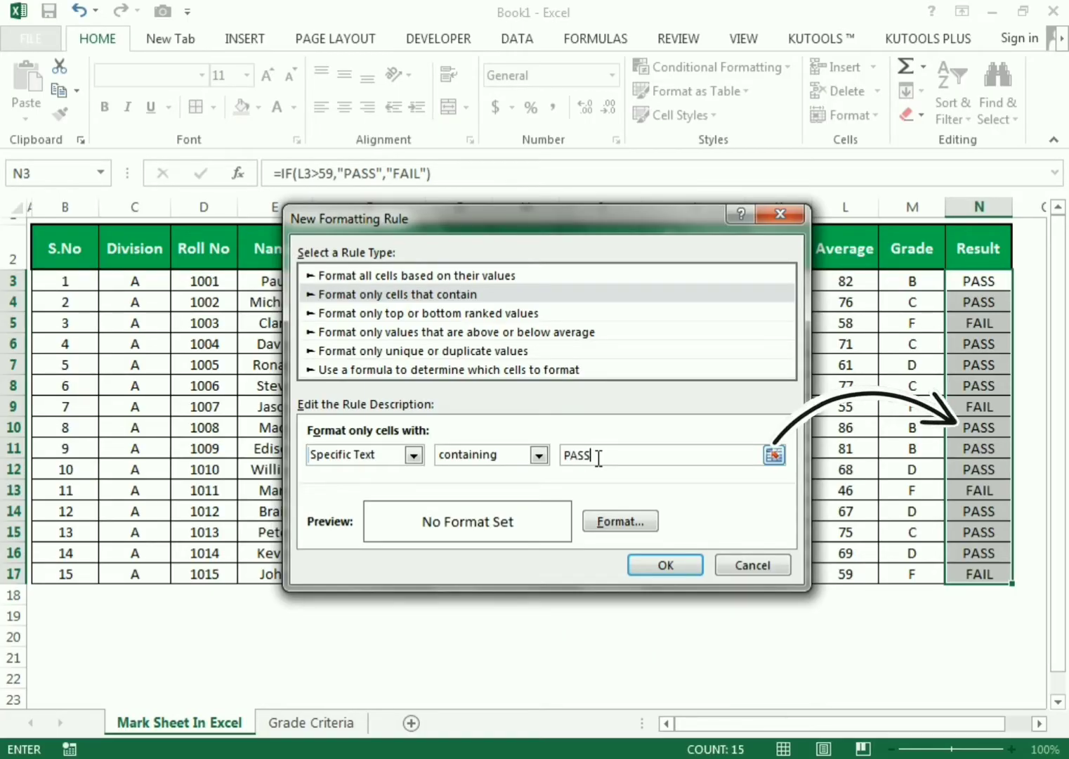
left_click(617, 524)
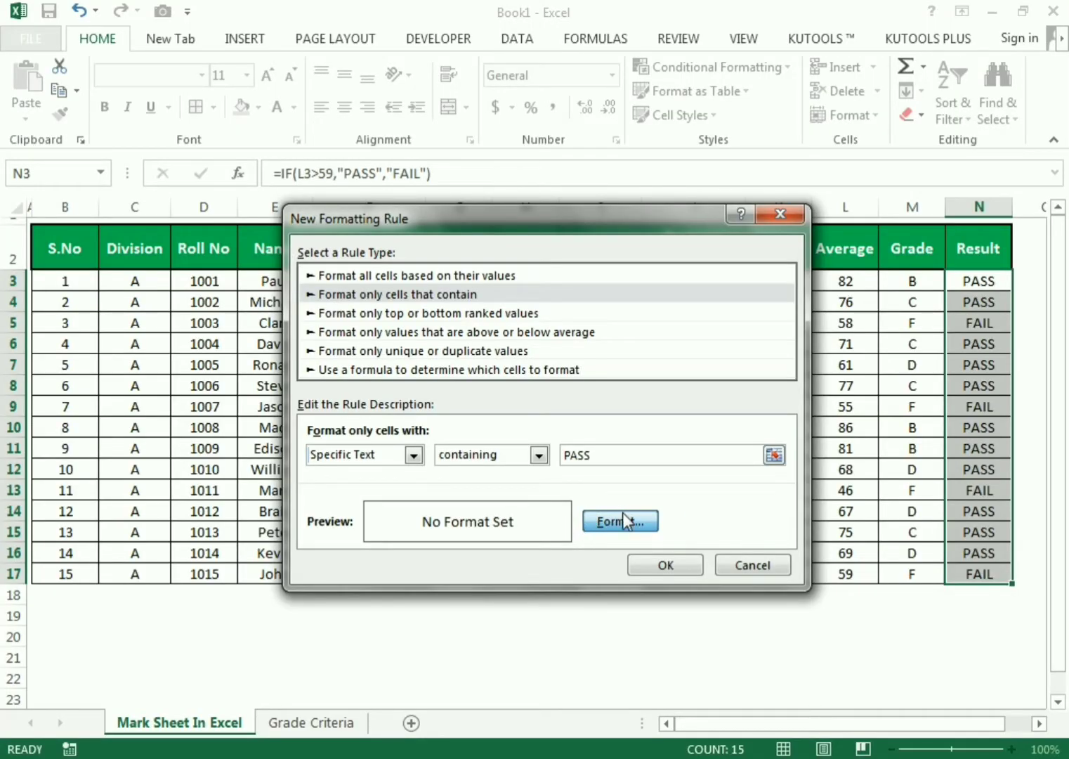
- Give the PASS rule a light green fill and apply it
left_click(623, 523)
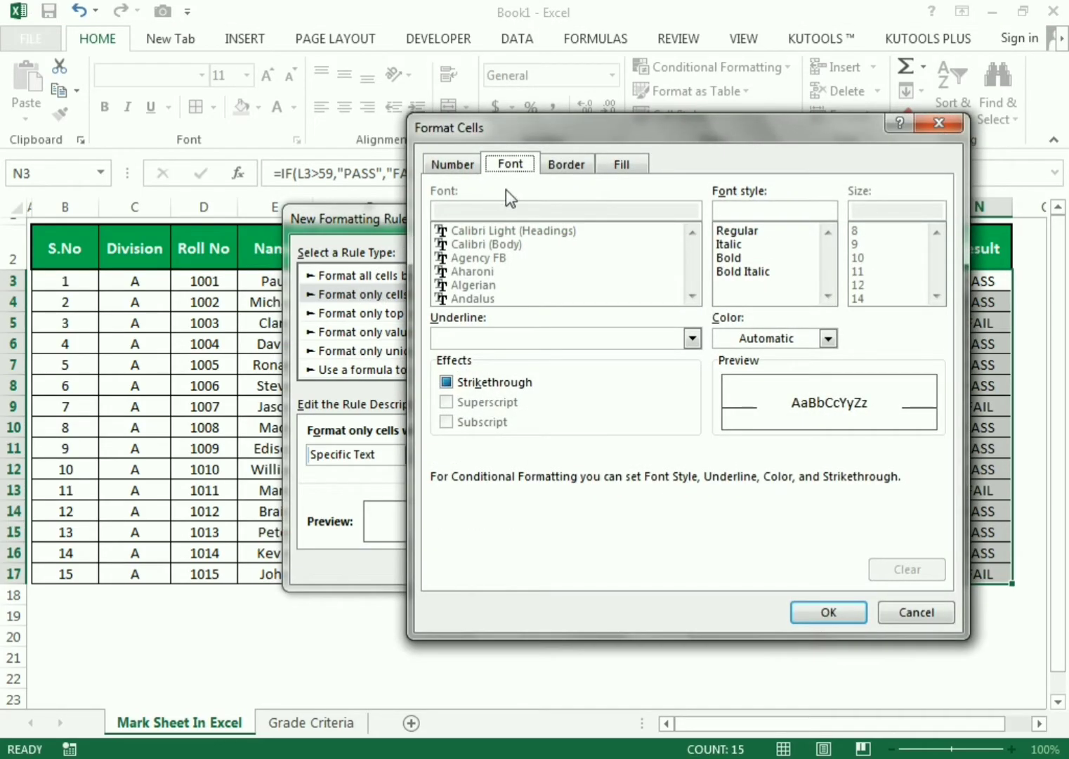
left_click(563, 165)
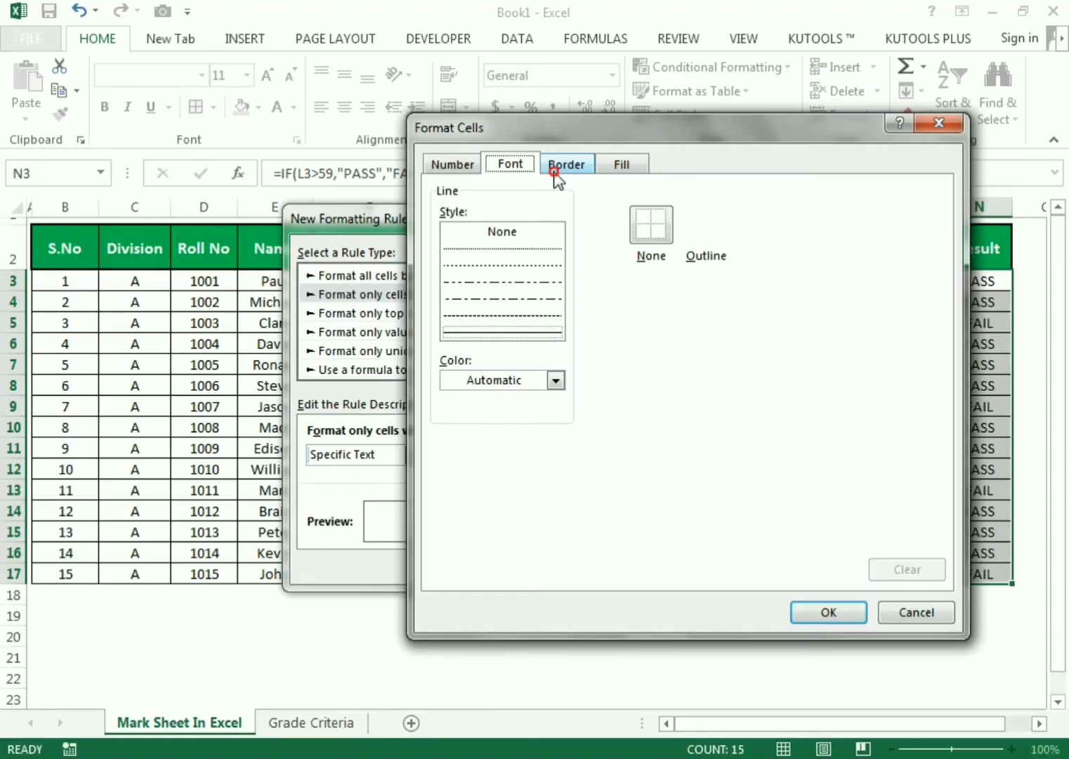
left_click(603, 168)
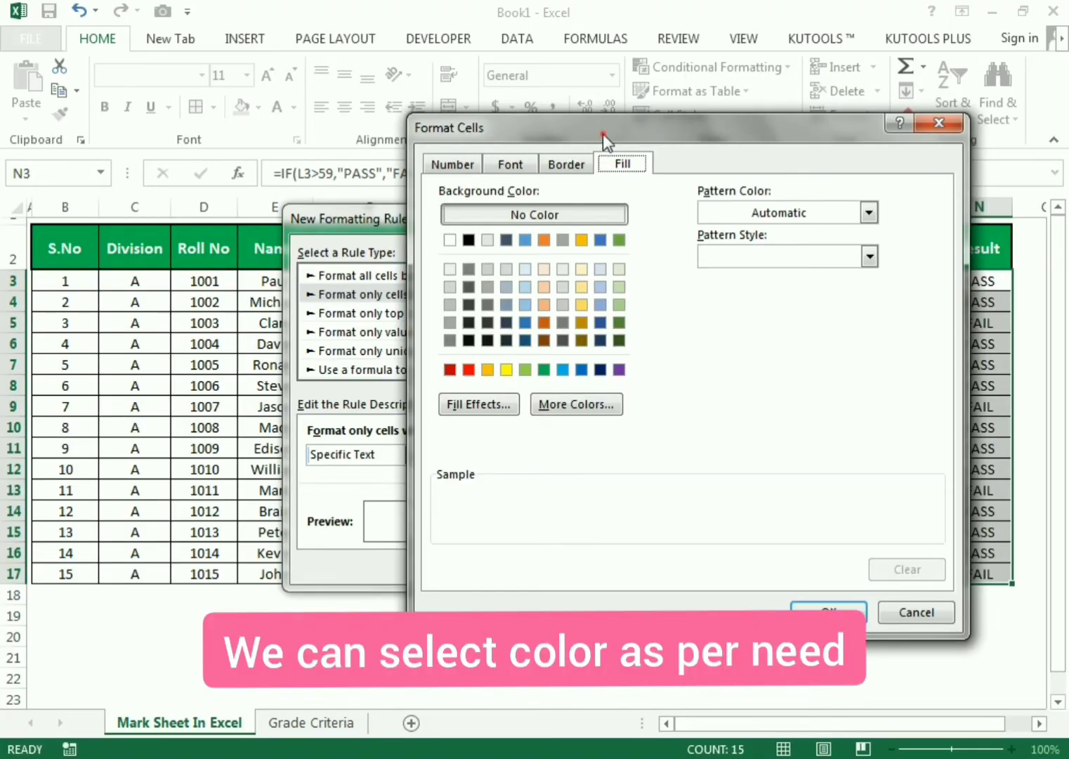
left_click_drag(603, 134, 402, 160)
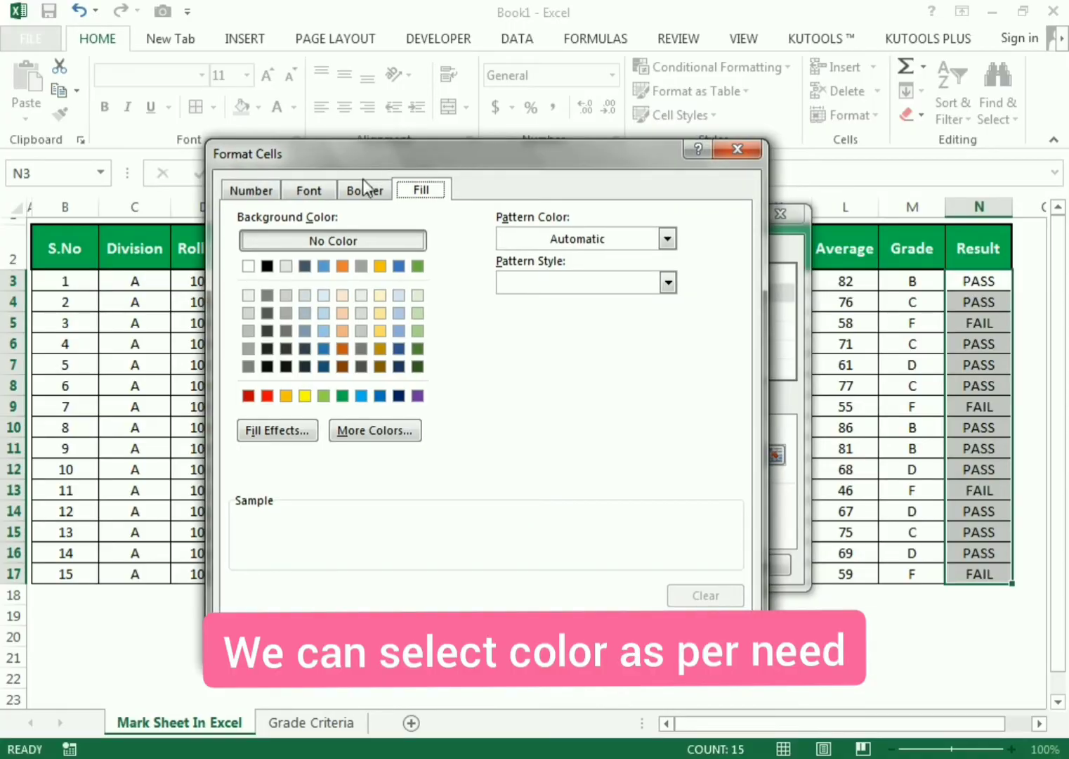
left_click(327, 397)
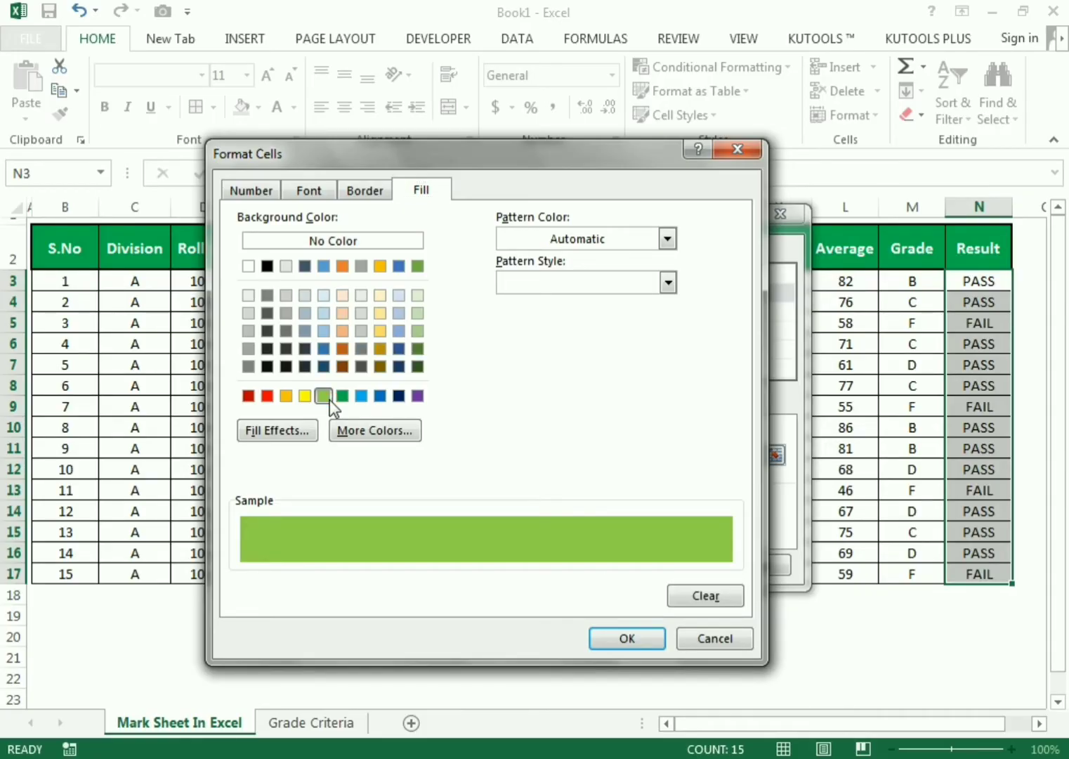
left_click(619, 640)
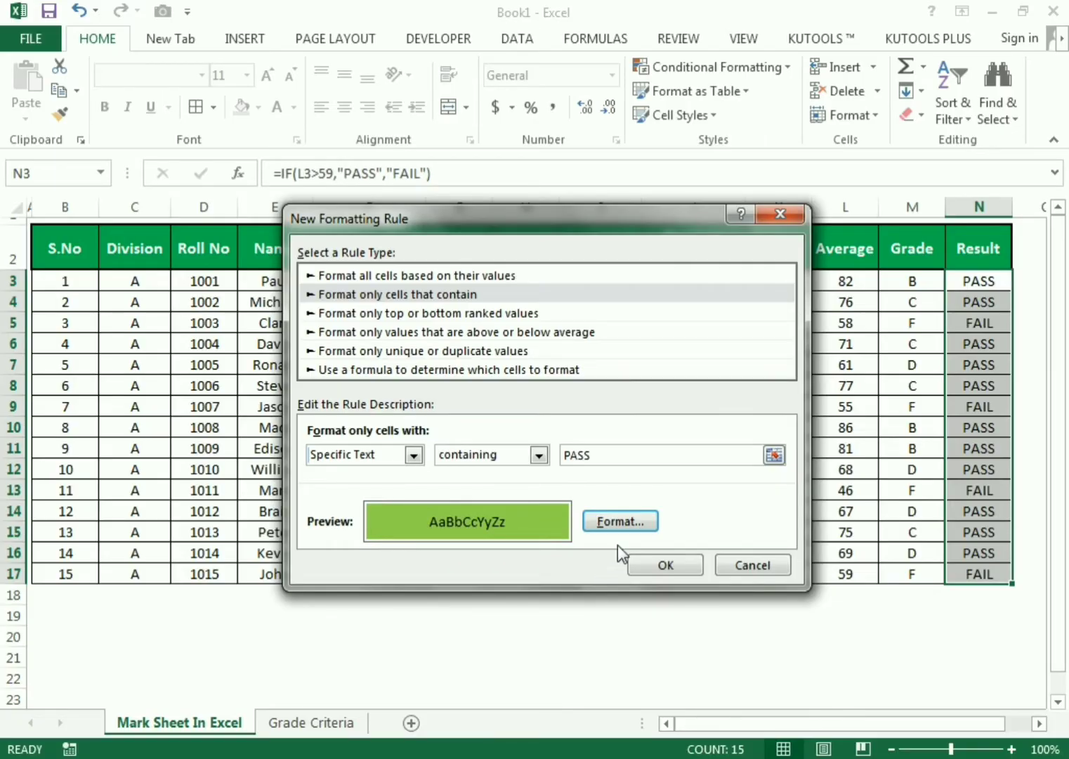
left_click(666, 564)
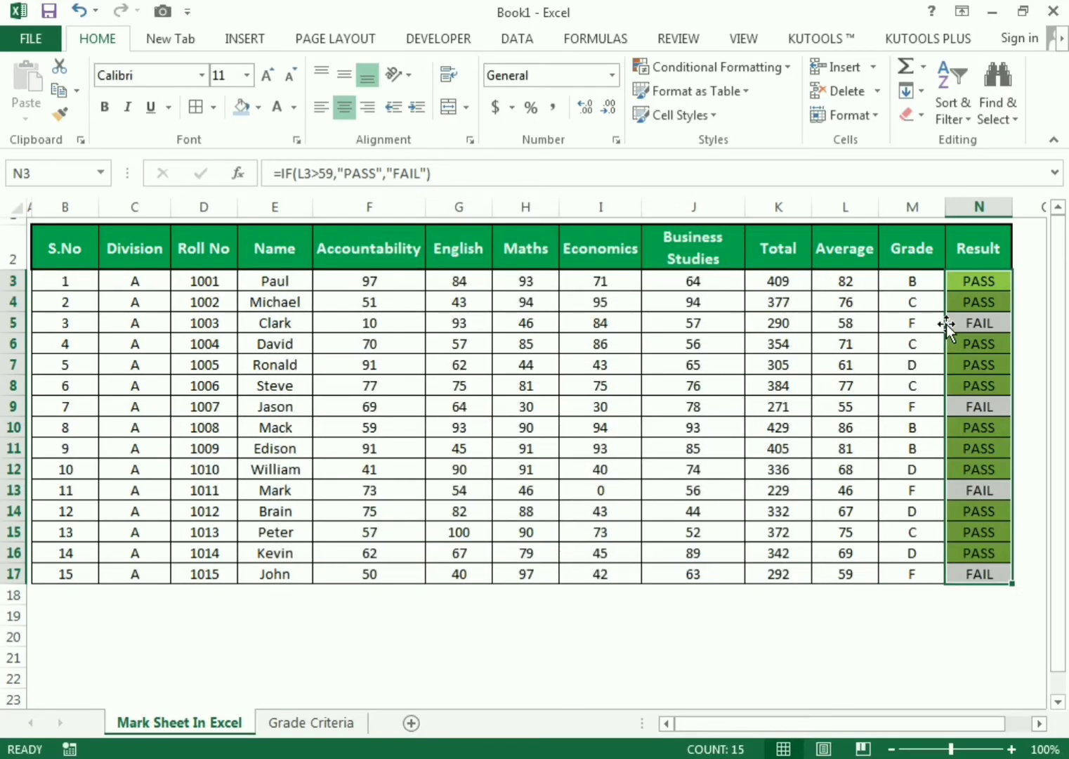
- Reselect the Result cells in column N and start another conditional formatting rule
left_click(884, 338)
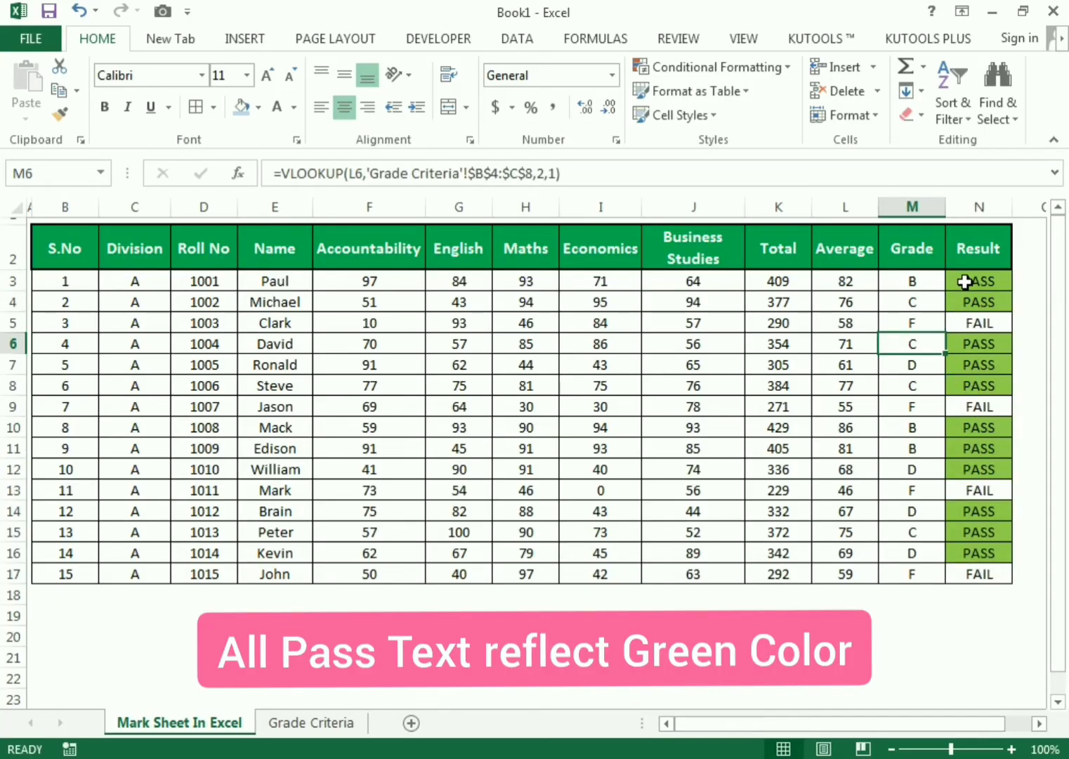
left_click_drag(964, 282, 971, 572)
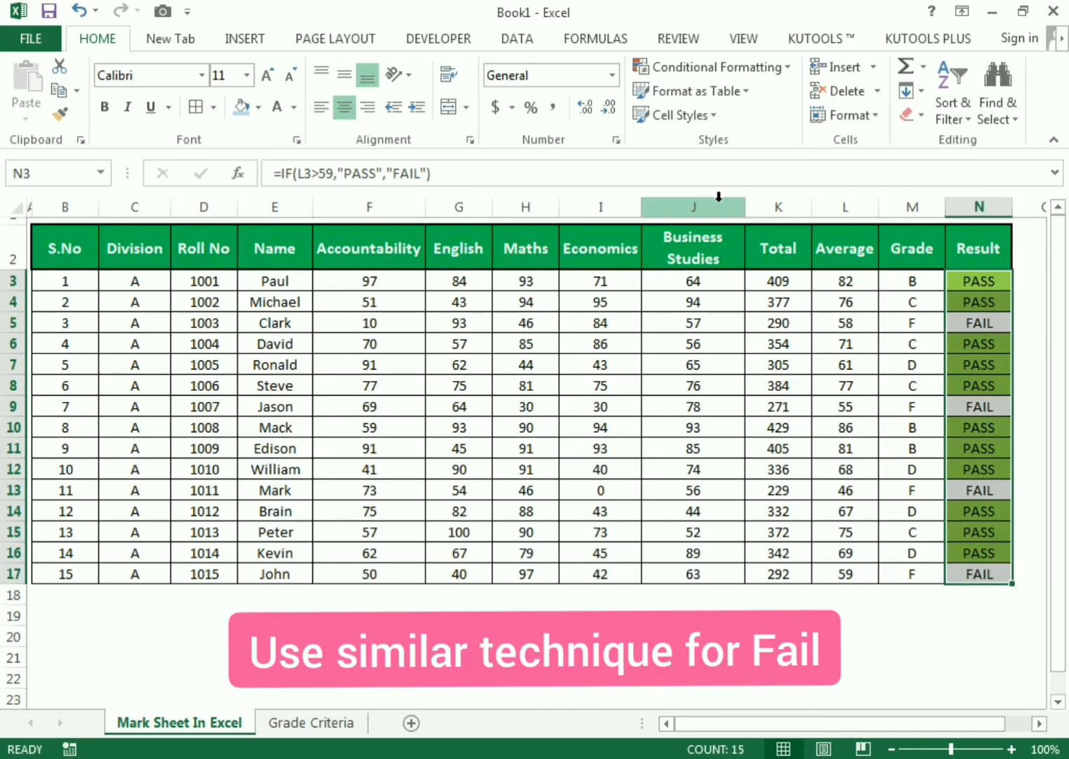
left_click(677, 70)
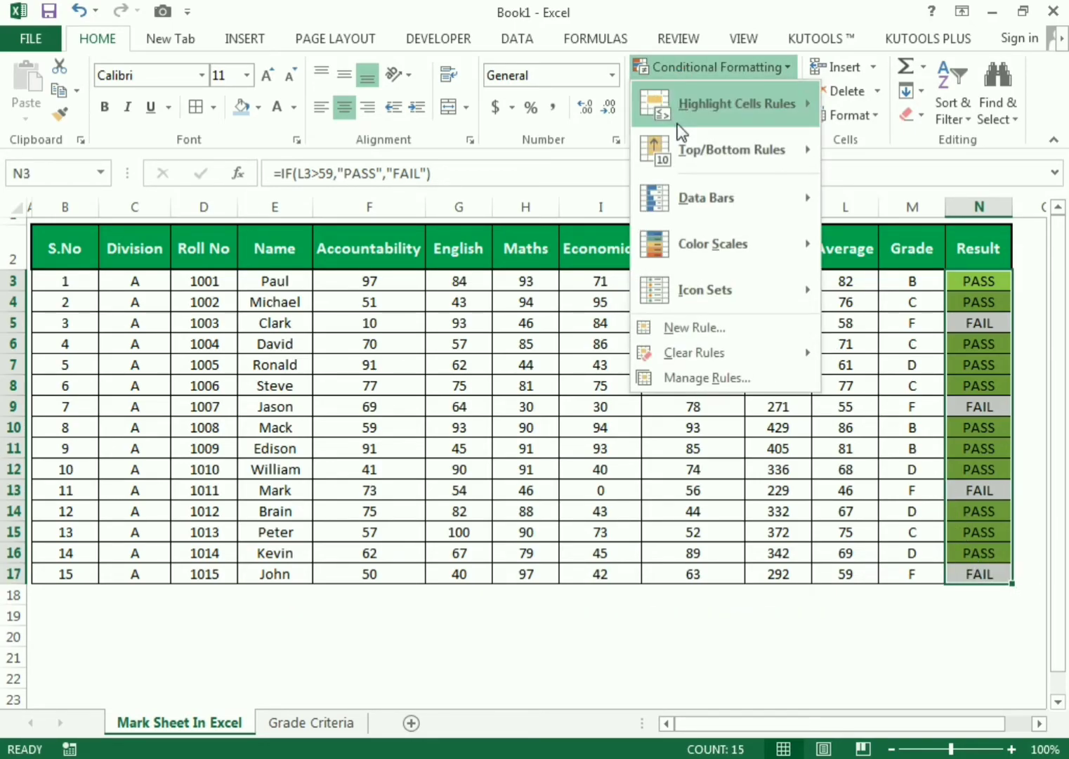
left_click(677, 328)
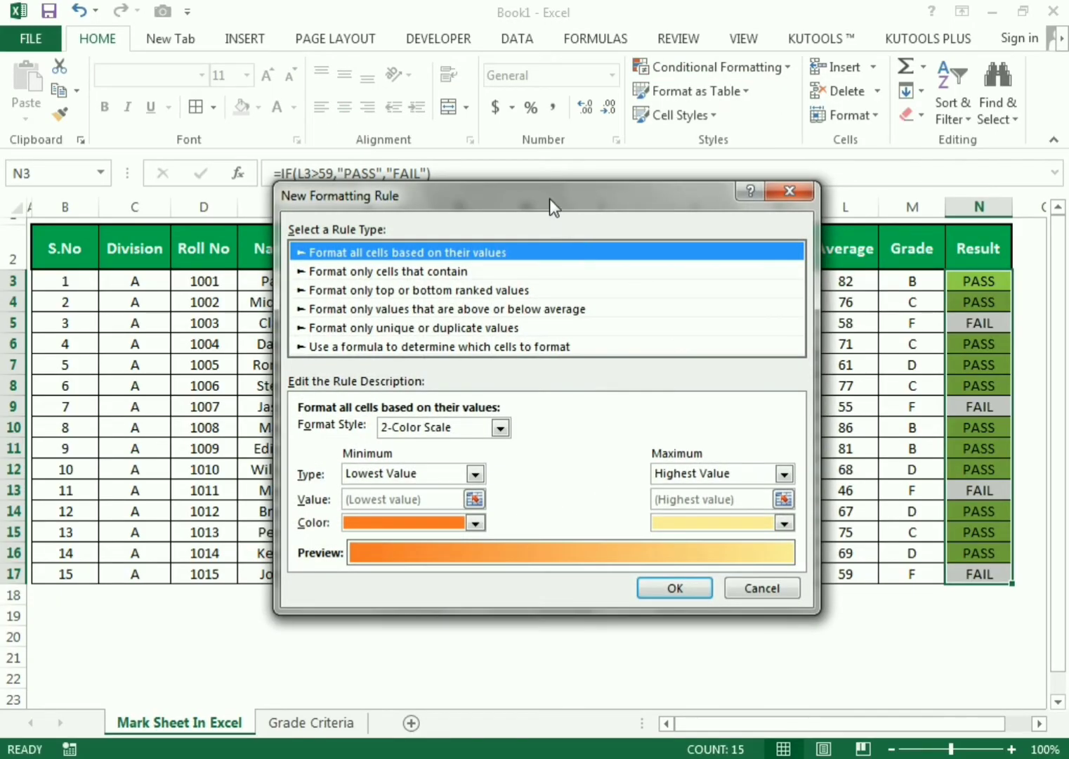
- Make the rule format only cells containing the specific text FAIL
left_click_drag(549, 198, 539, 229)
left_click(345, 300)
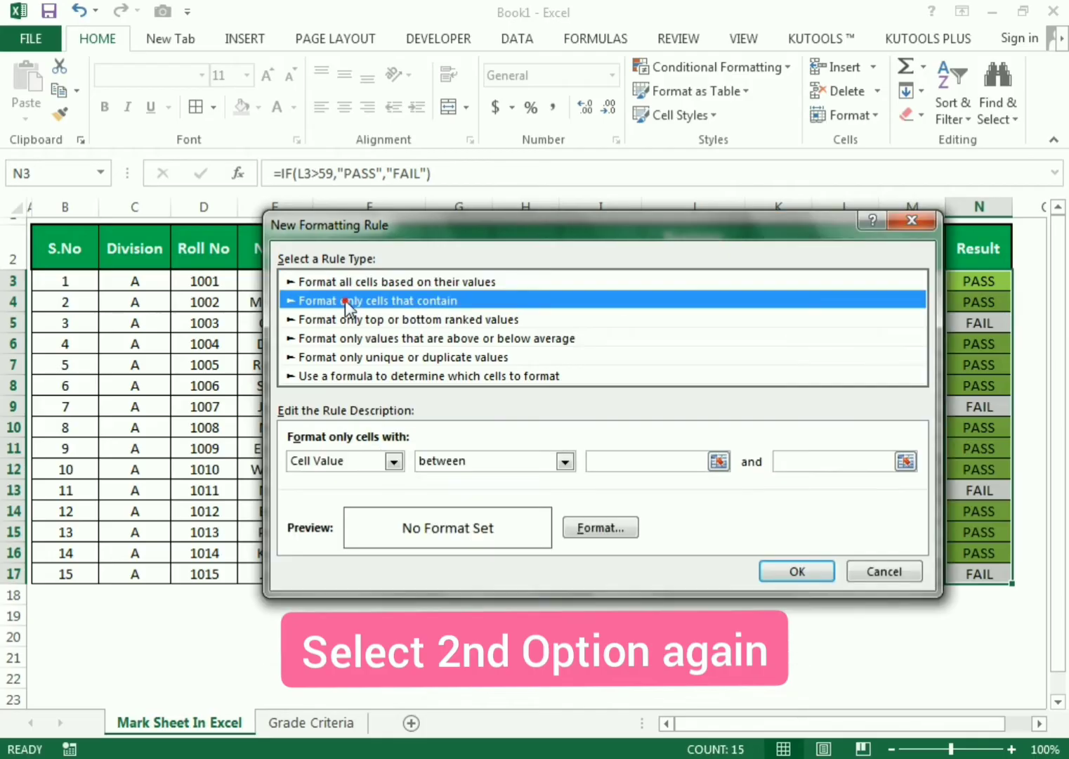
left_click(394, 462)
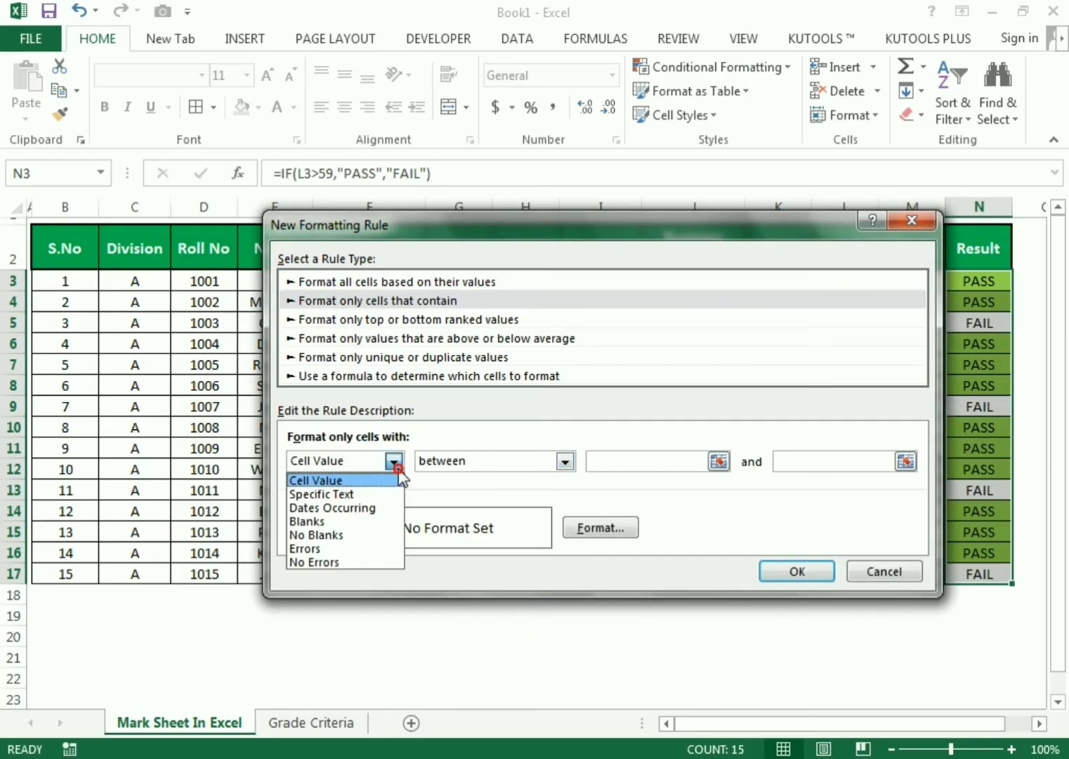
left_click(321, 494)
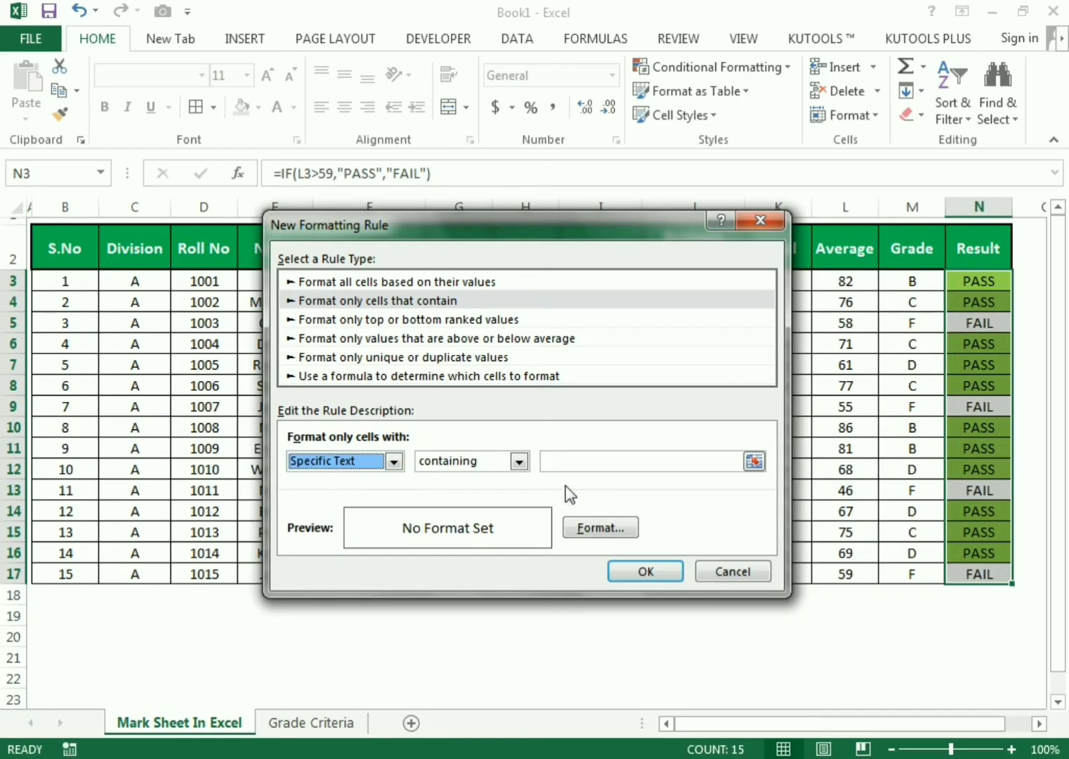
left_click(616, 463)
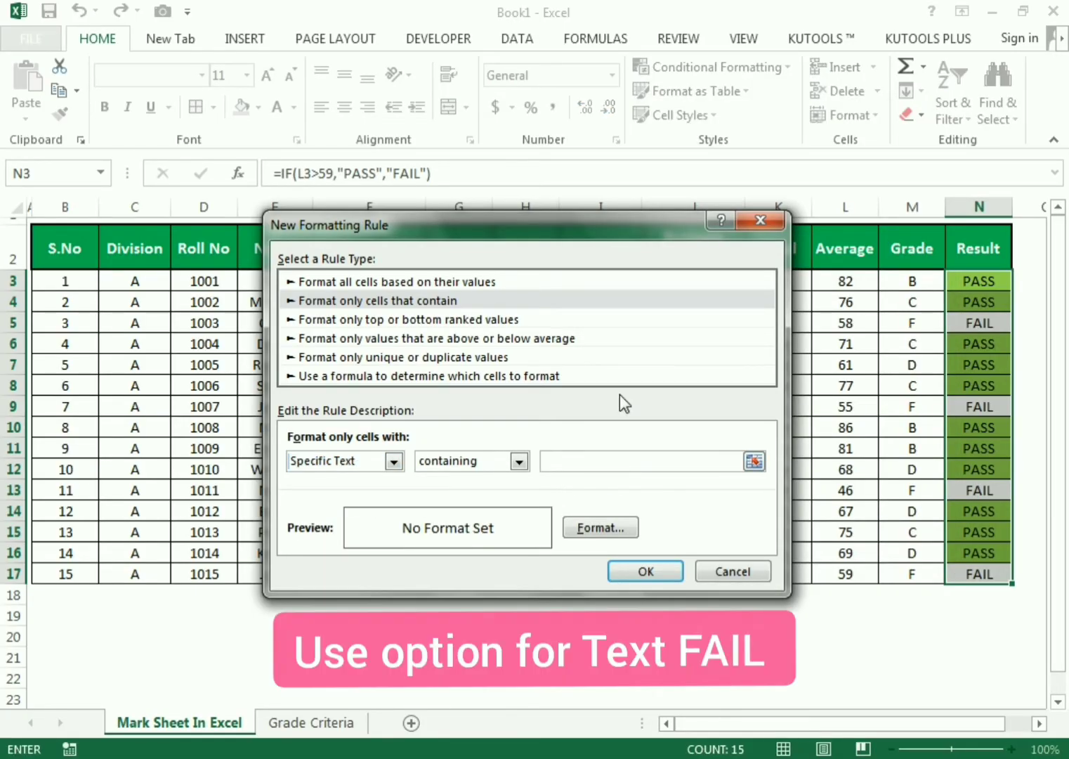
type("FAIL")
- Give the FAIL rule a light orange fill, apply it, and deselect to view the colours
left_click(574, 527)
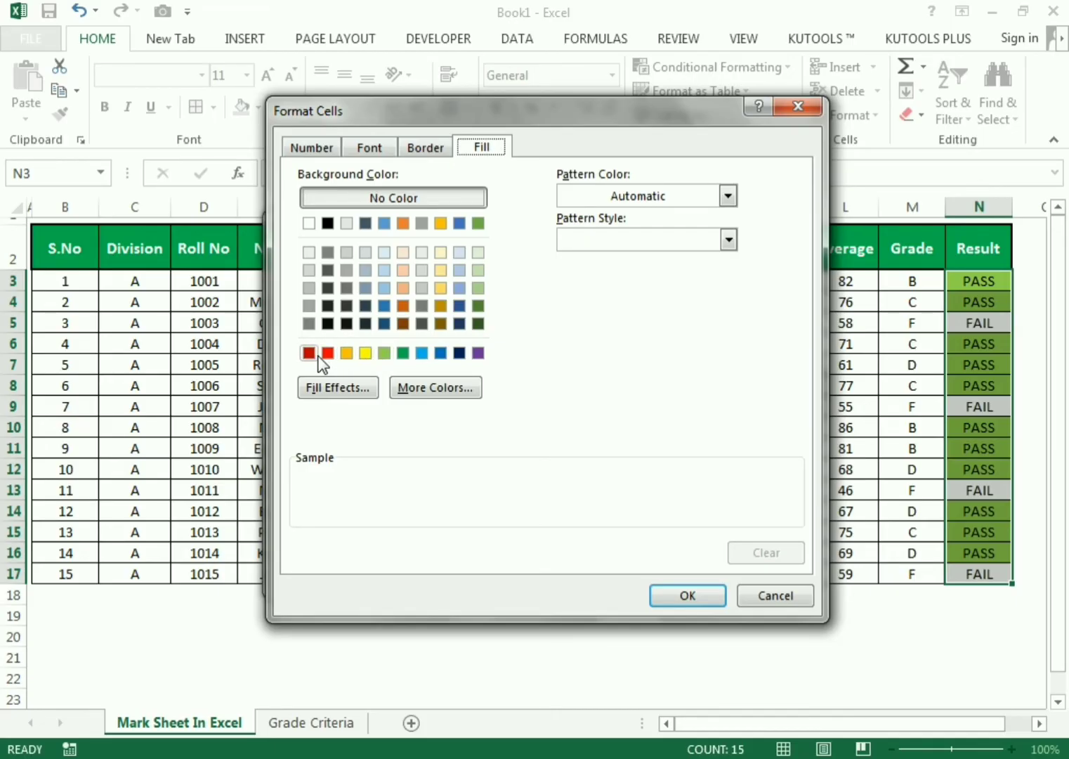
left_click(403, 289)
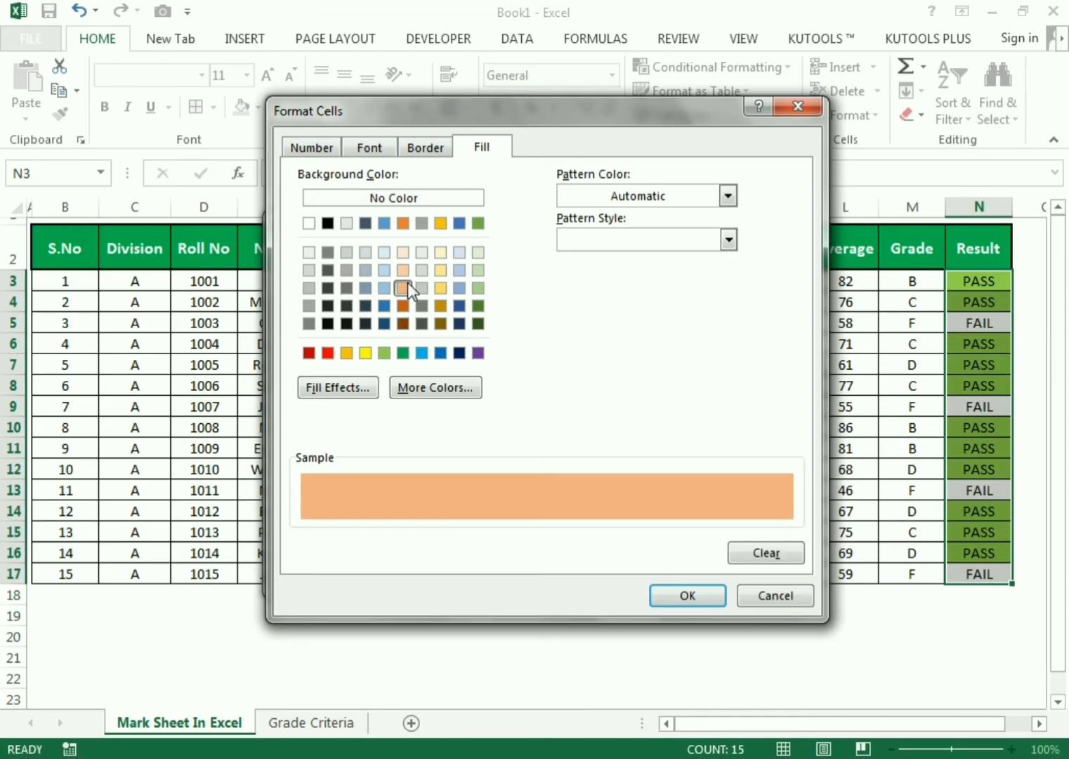
left_click(671, 595)
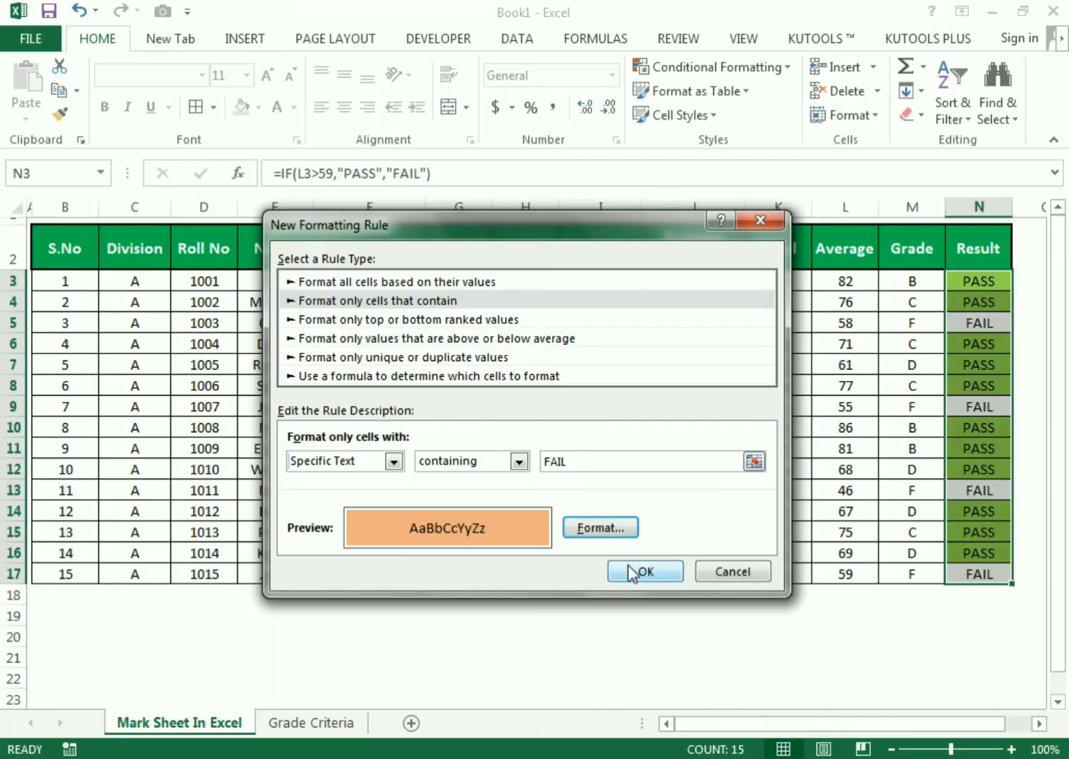
left_click(628, 569)
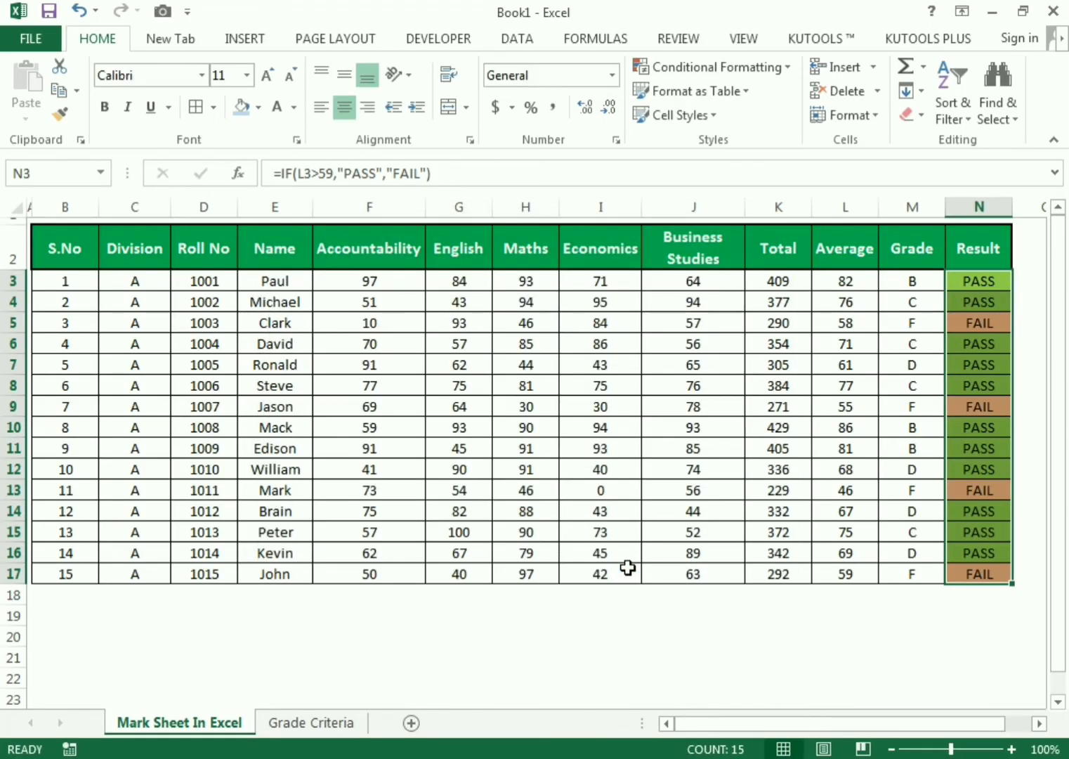
left_click(820, 611)
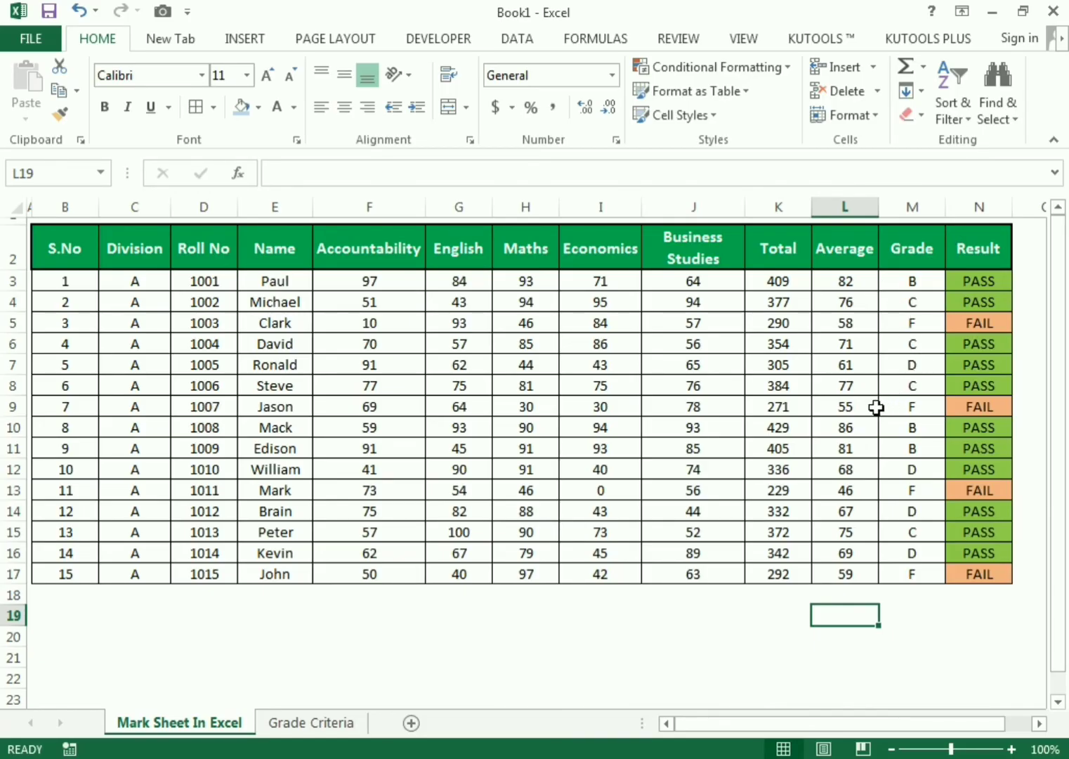
- Test row 3 by setting Economics to 0 and Maths to 0, then 100
left_click(590, 285)
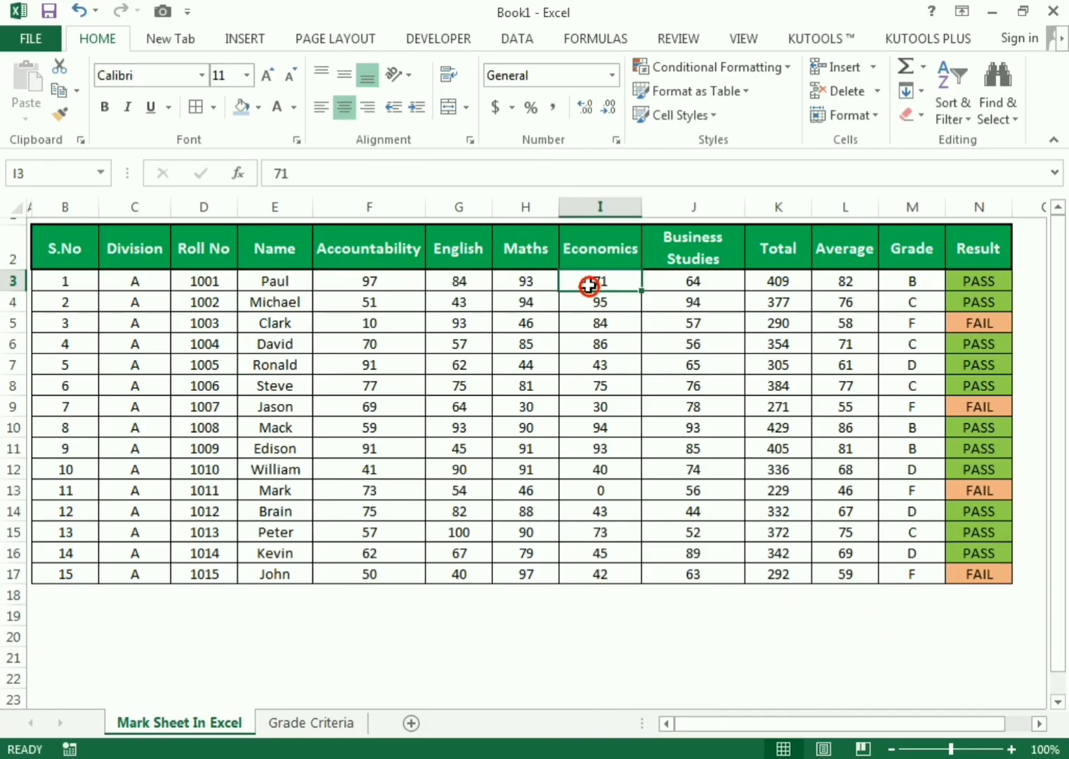
type("0")
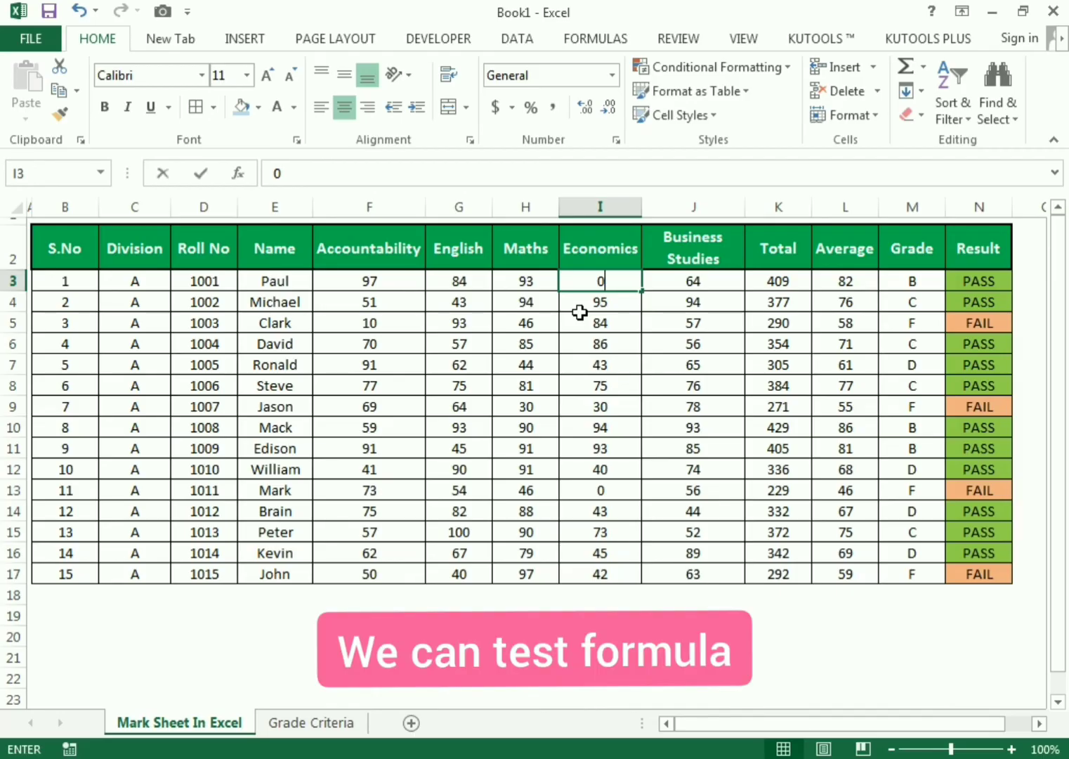
key("Return")
key("Up")
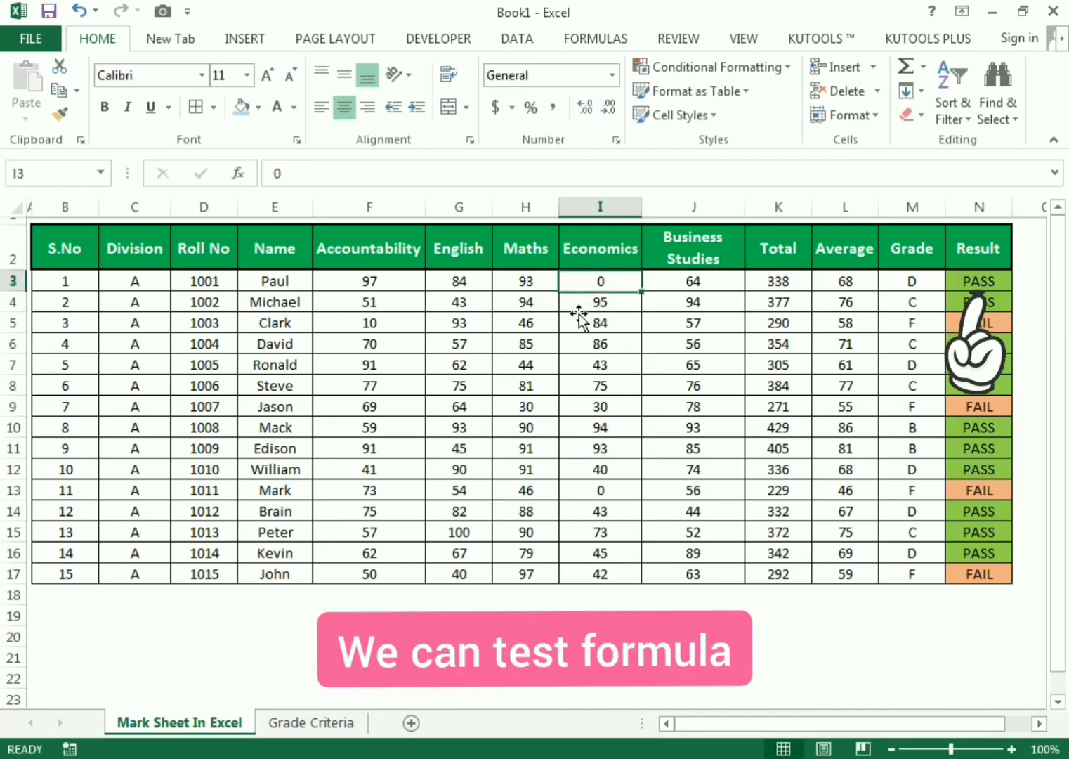
key("Left")
type("0")
key("Return")
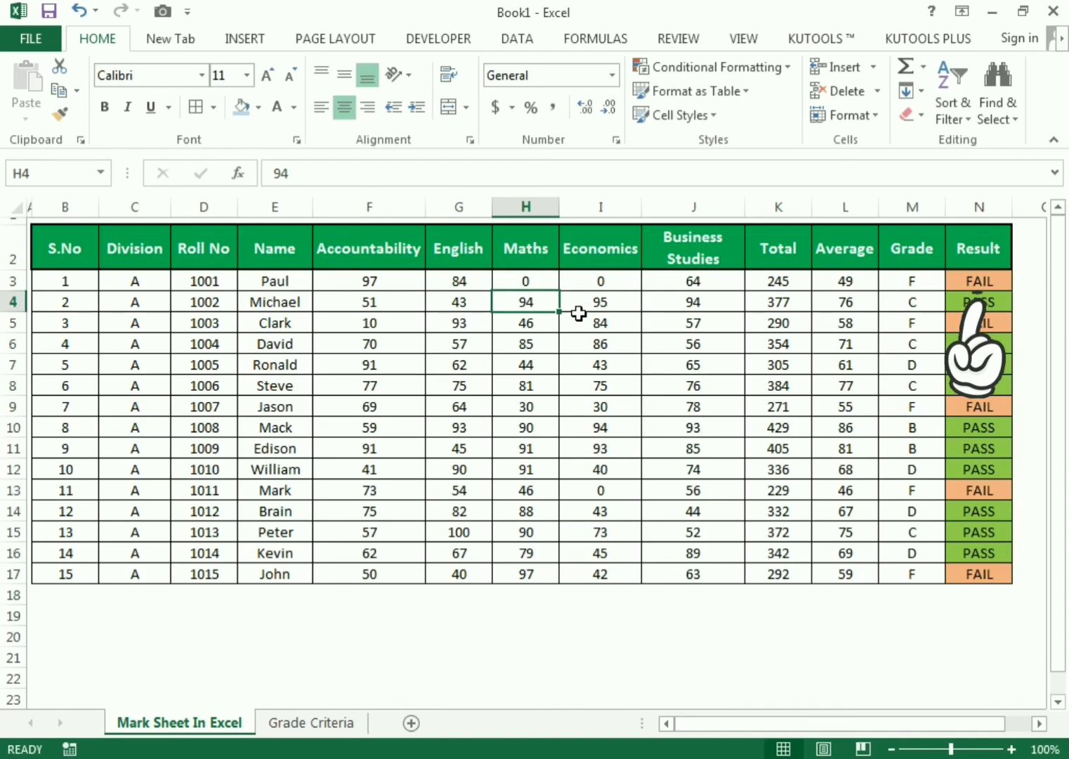
key("Up")
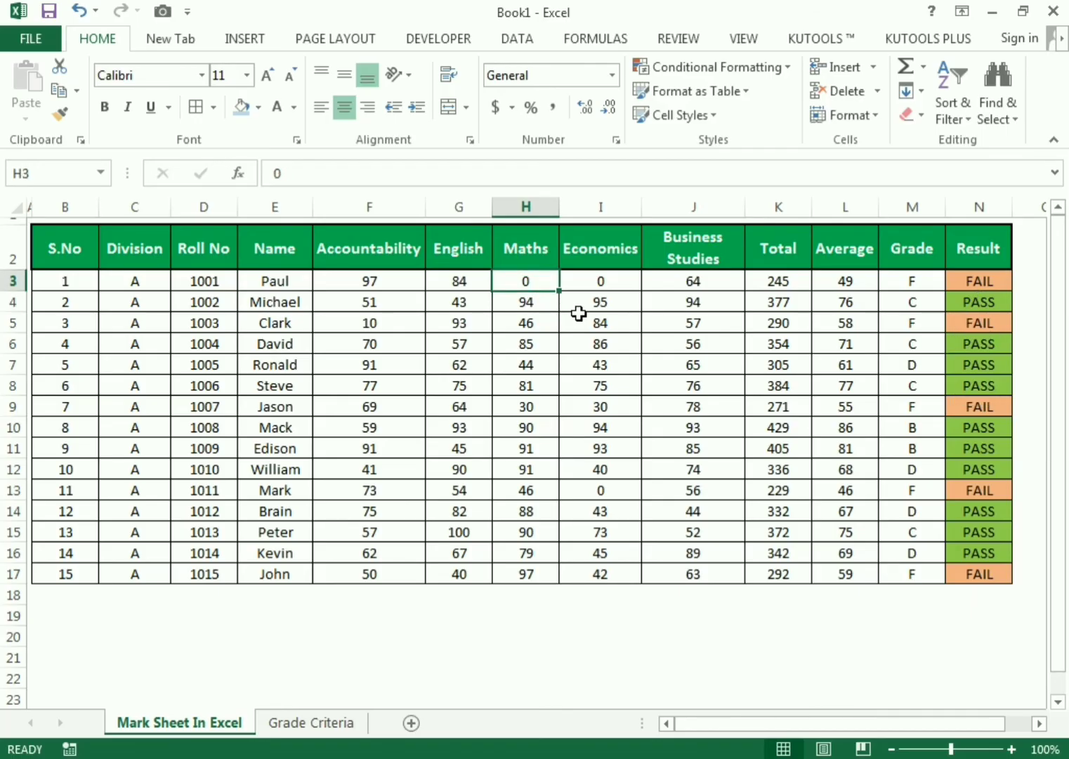
type("100")
key("Return")
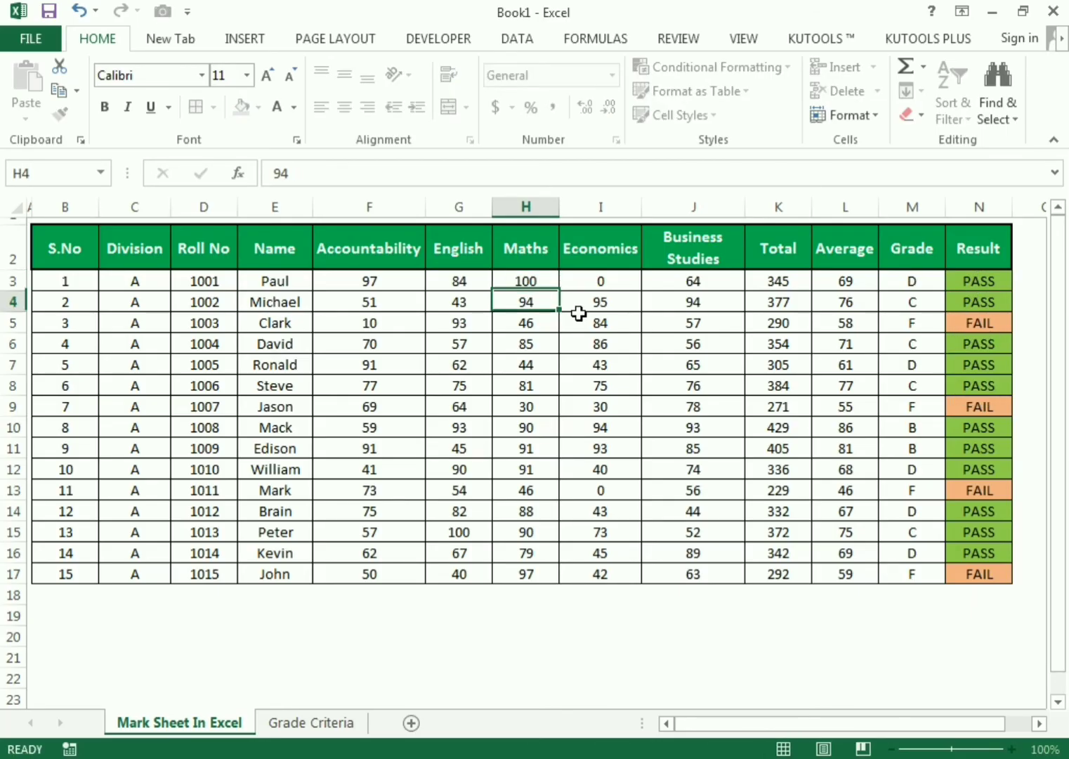
- Test row 7 by setting the Maths mark in H7 to 0, then 50
key("Down")
key("Down")
key("Down")
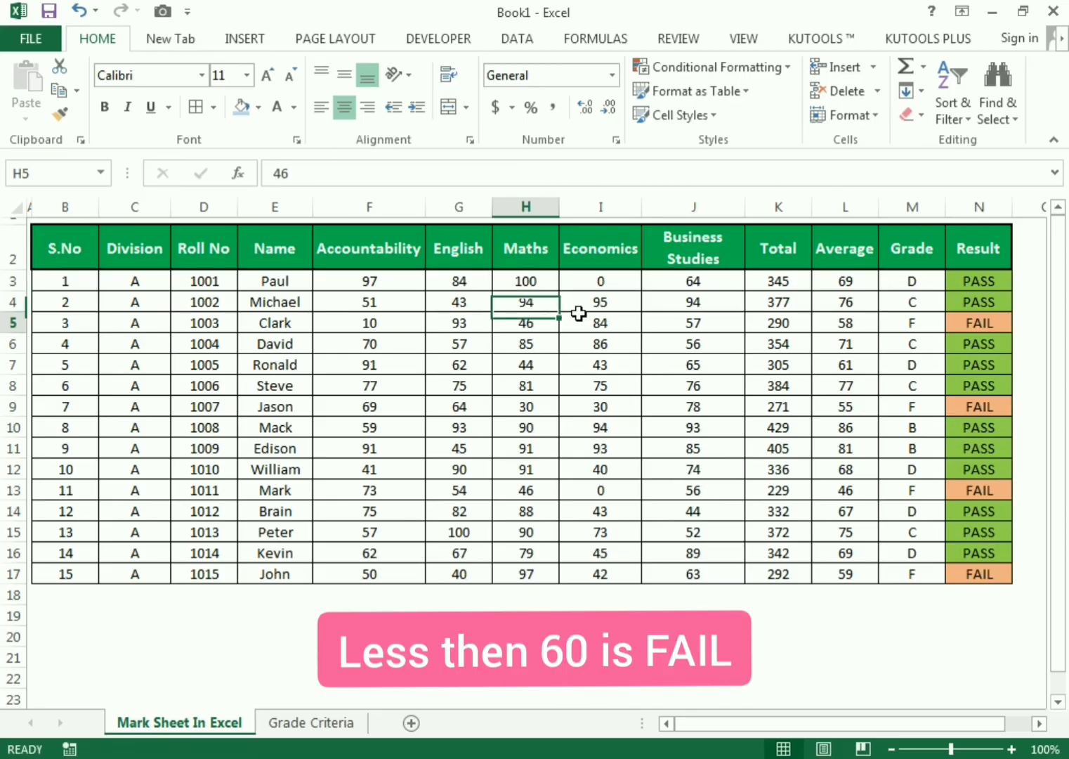
type("0")
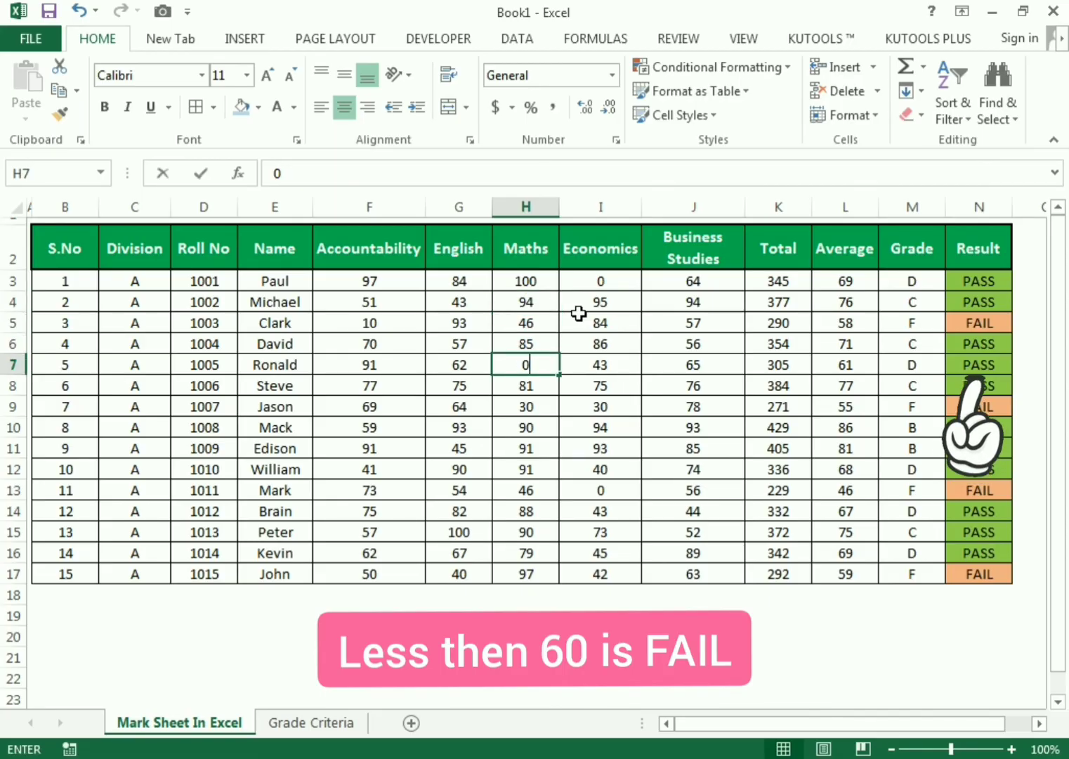
key("Return")
key("Up")
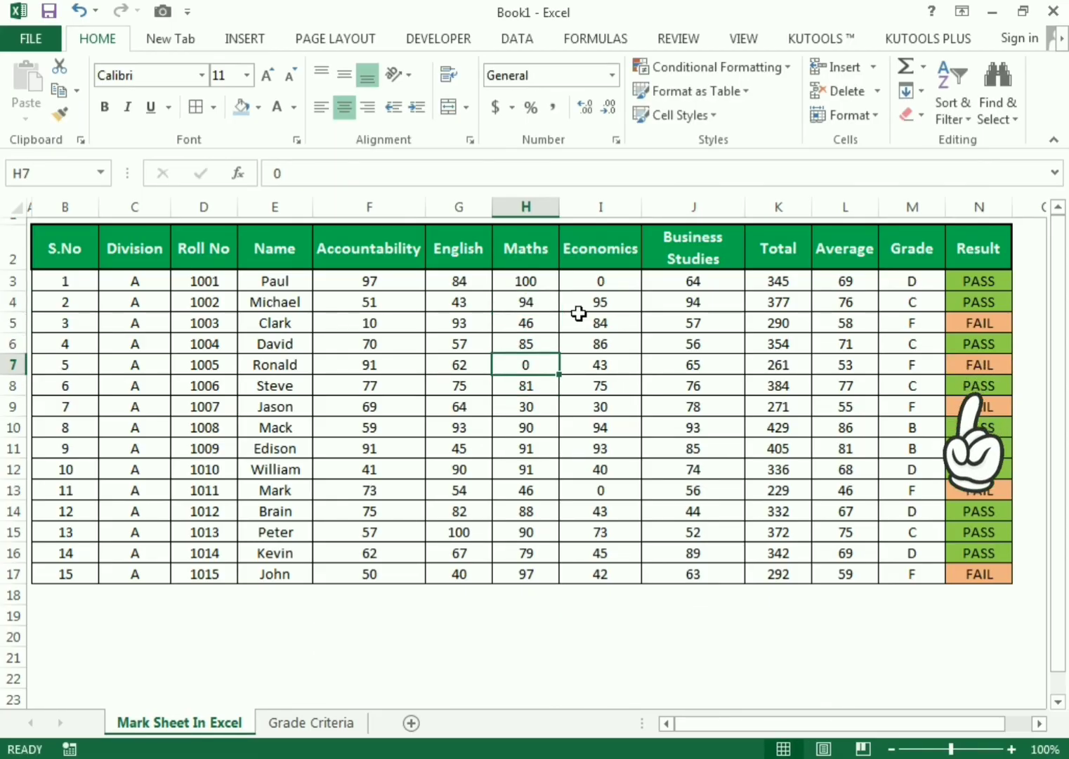
type("50")
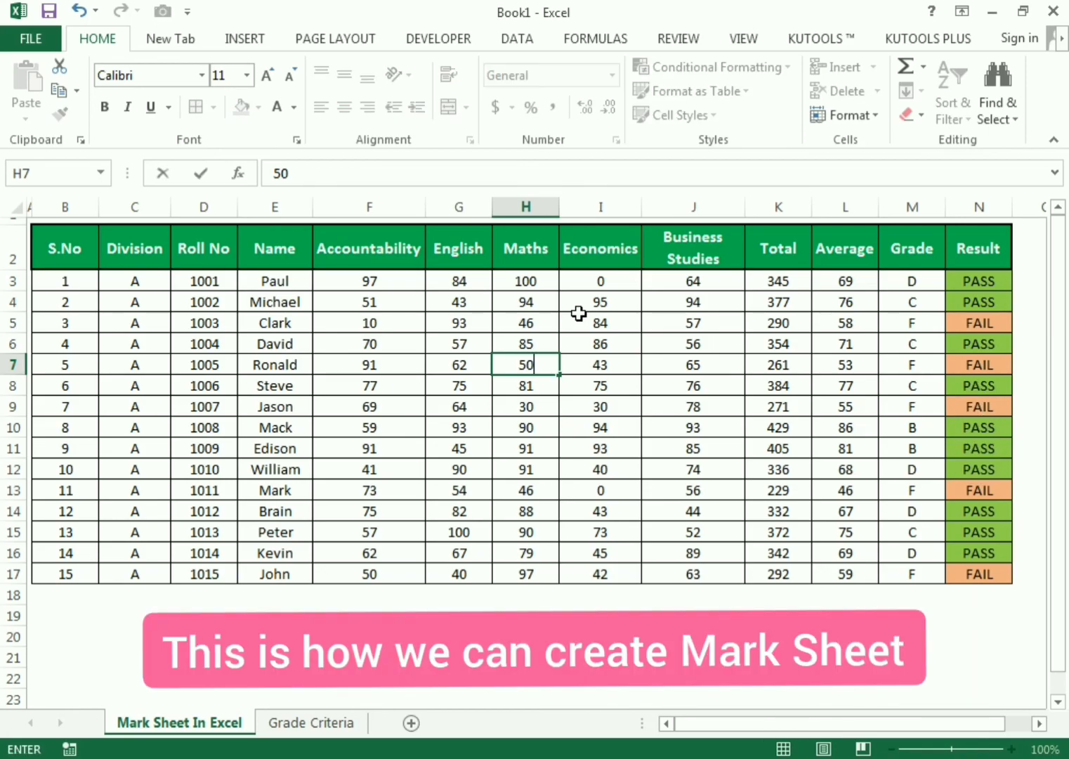
key("Return")
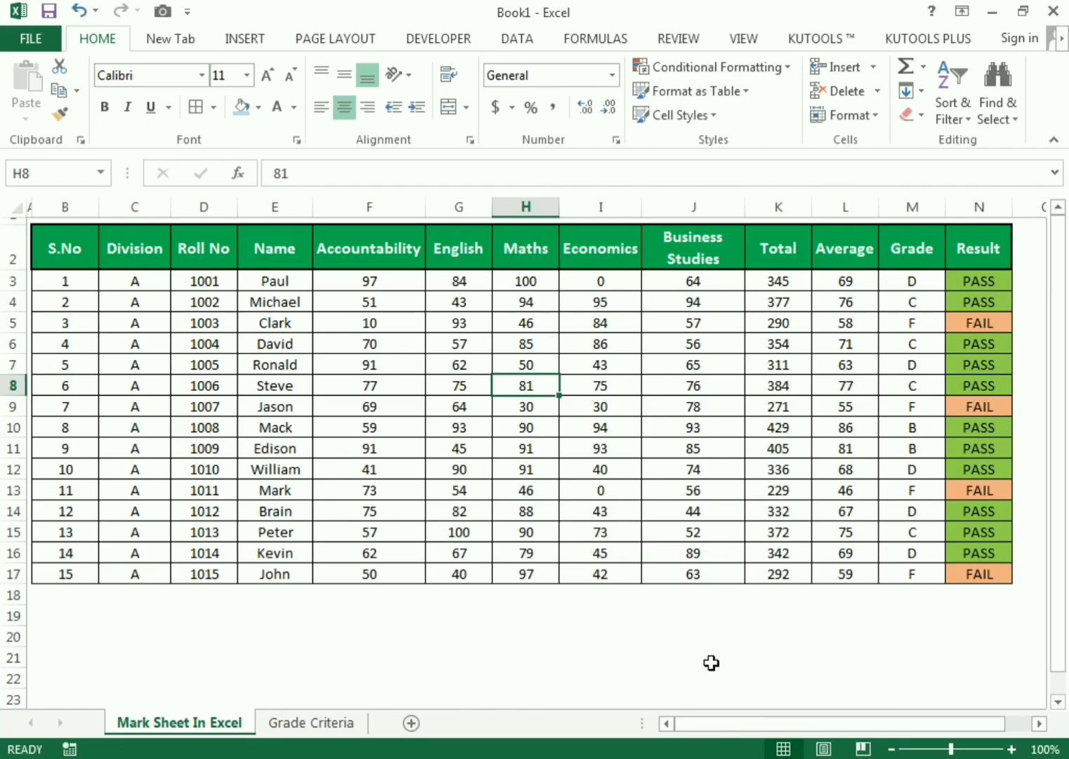
left_click(711, 663)
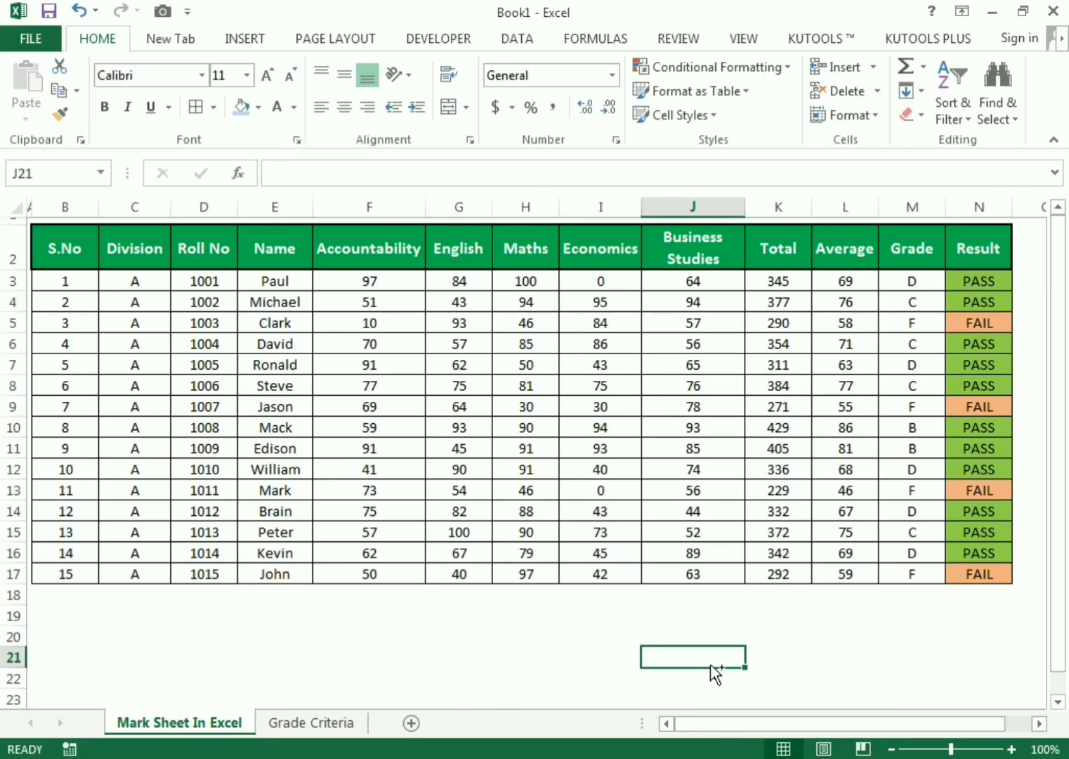